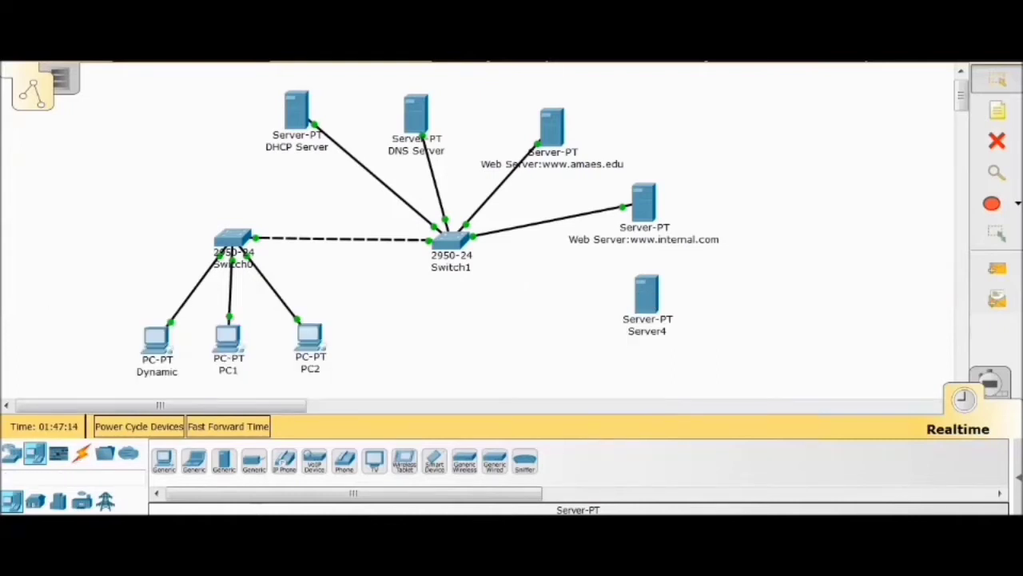
# Rename the PC labelled Dynamic as "Dynamic 1" and close its configuration
pyautogui.click(163, 343)
pyautogui.click(453, 170)
pyautogui.write('1')
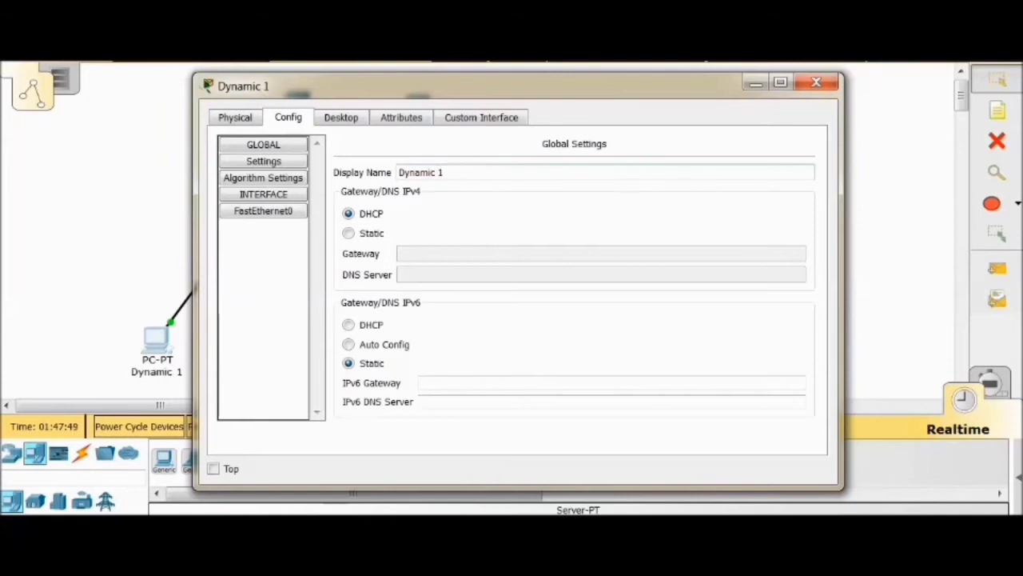
pyautogui.click(816, 83)
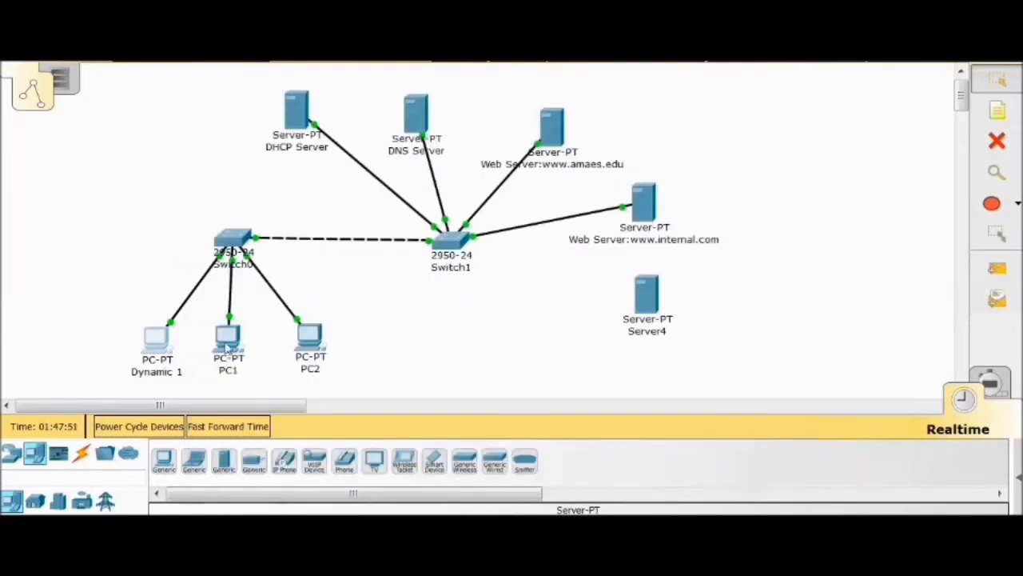
# Rename PC1 as "Dynamic 2" in its global settings and close its configuration
pyautogui.click(227, 344)
pyautogui.moveTo(461, 170); pyautogui.dragTo(338, 172)
pyautogui.write('Dynamic ')
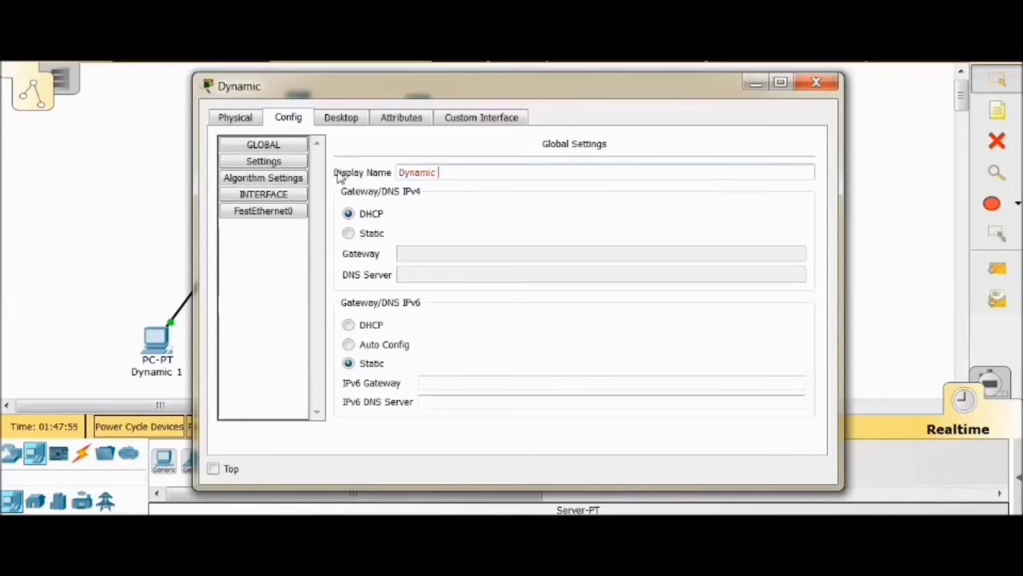
pyautogui.write('2')
pyautogui.click(816, 82)
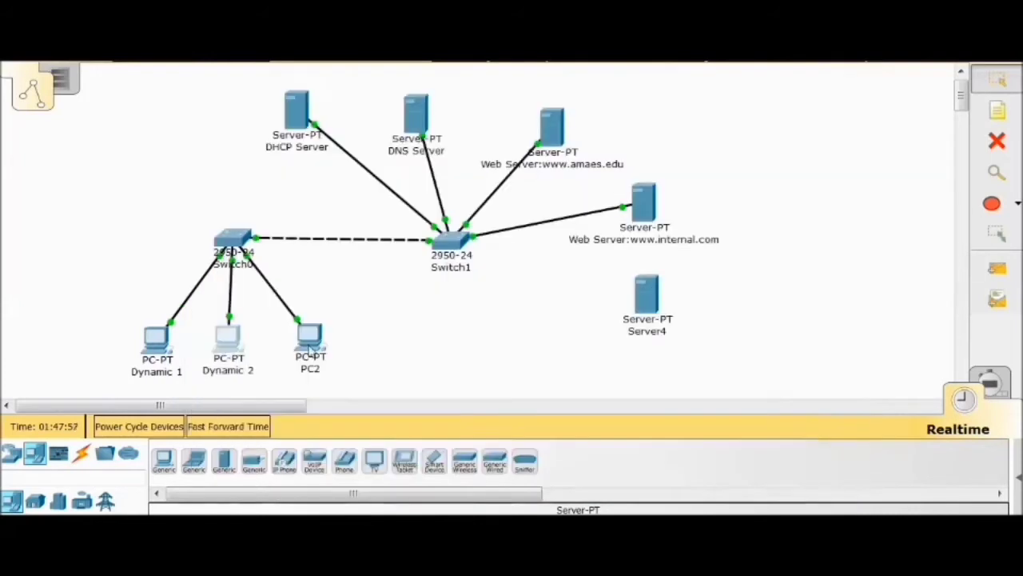
# Rename PC2 as "Static" in its global settings and close its configuration
pyautogui.click(312, 345)
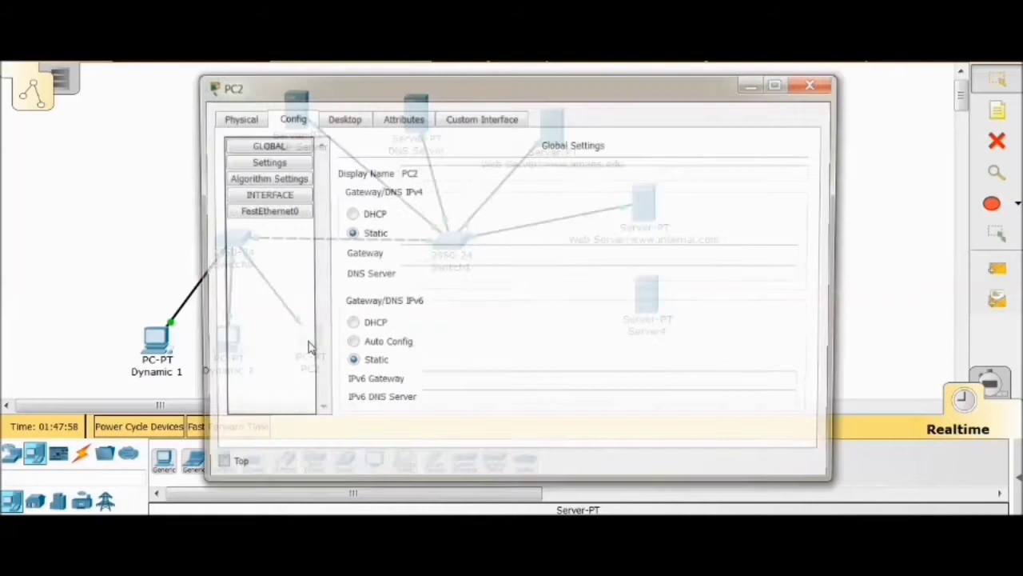
pyautogui.moveTo(434, 171); pyautogui.dragTo(397, 173)
pyautogui.write('Static')
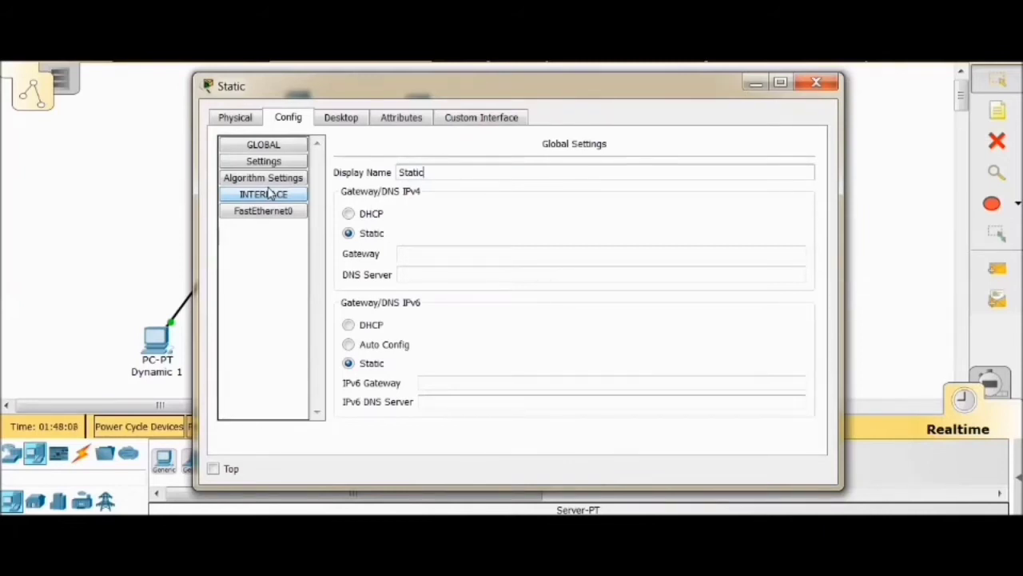
pyautogui.click(816, 82)
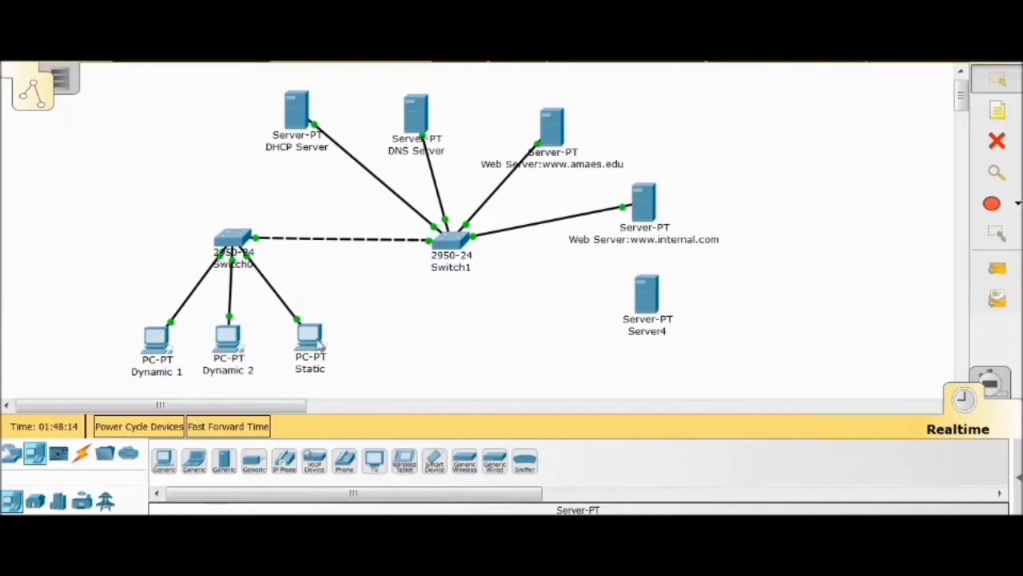
# Review the Static PC's gateway settings and its FastEthernet0 IP configuration
pyautogui.click(319, 342)
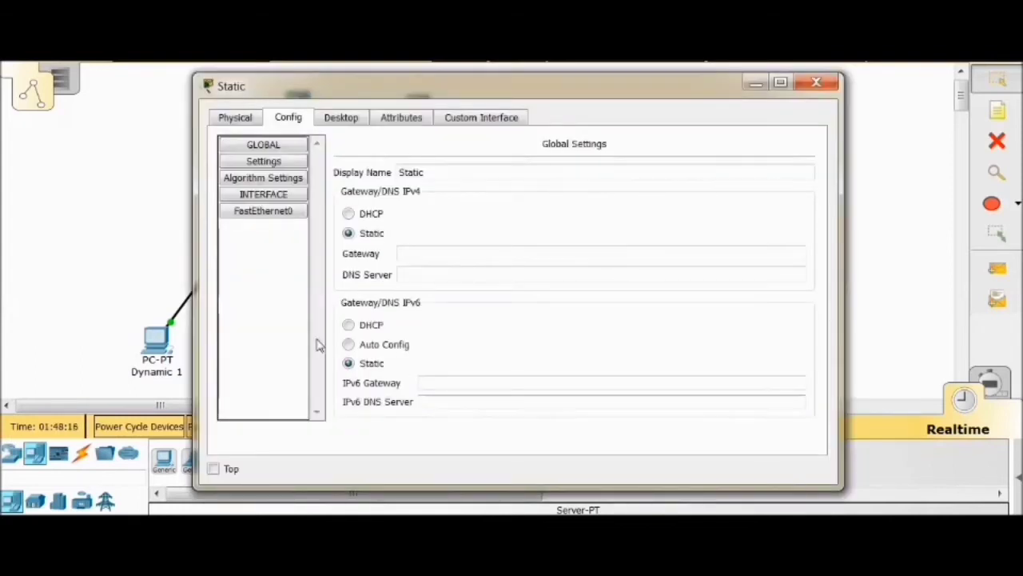
pyautogui.click(417, 254)
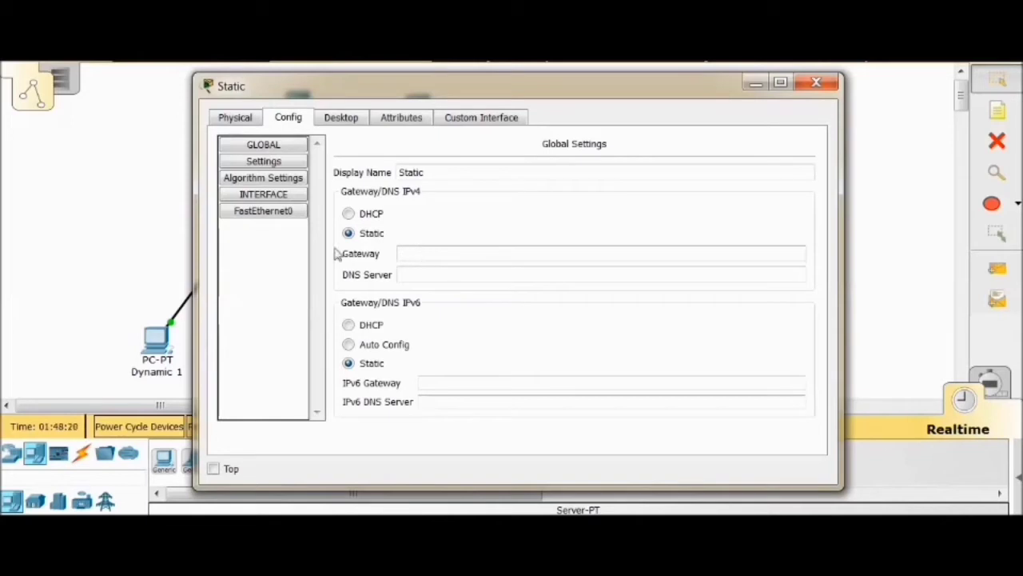
pyautogui.click(270, 213)
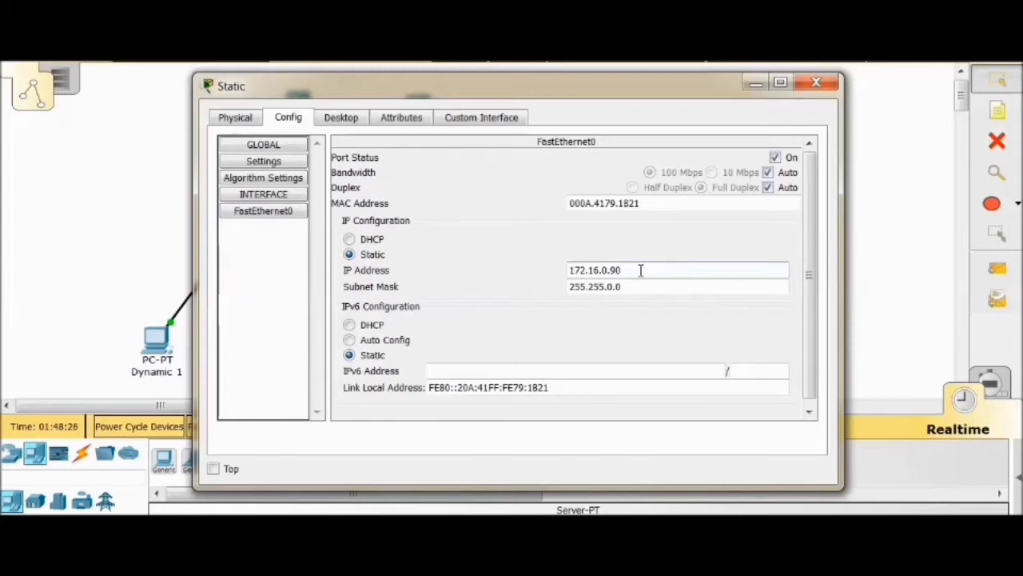
pyautogui.click(816, 82)
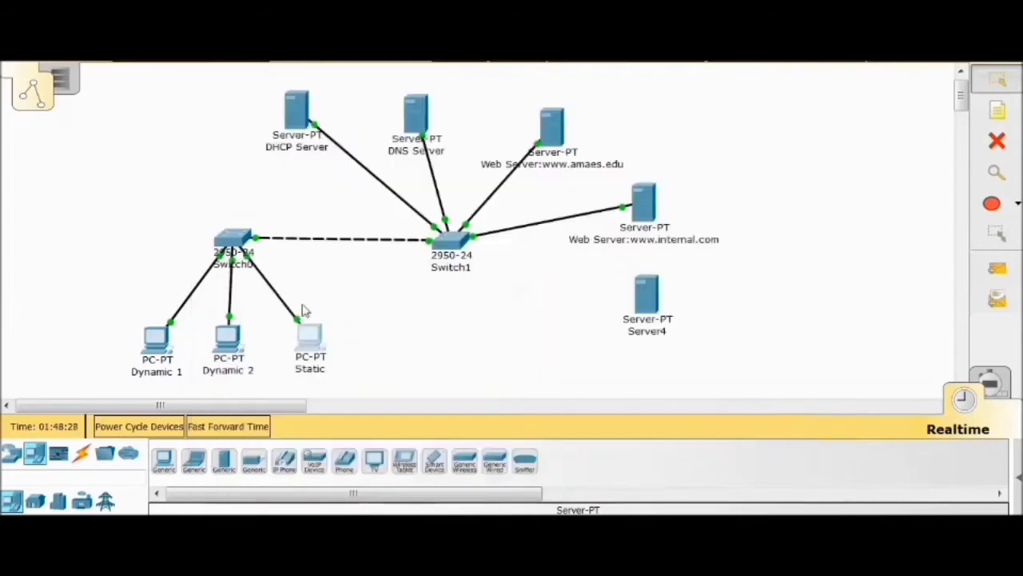
pyautogui.moveTo(309, 352)
# Check the Dynamic 1 PC's FastEthernet0 addressing and the Dynamic 2 PC's global DHCP settings
pyautogui.click(157, 339)
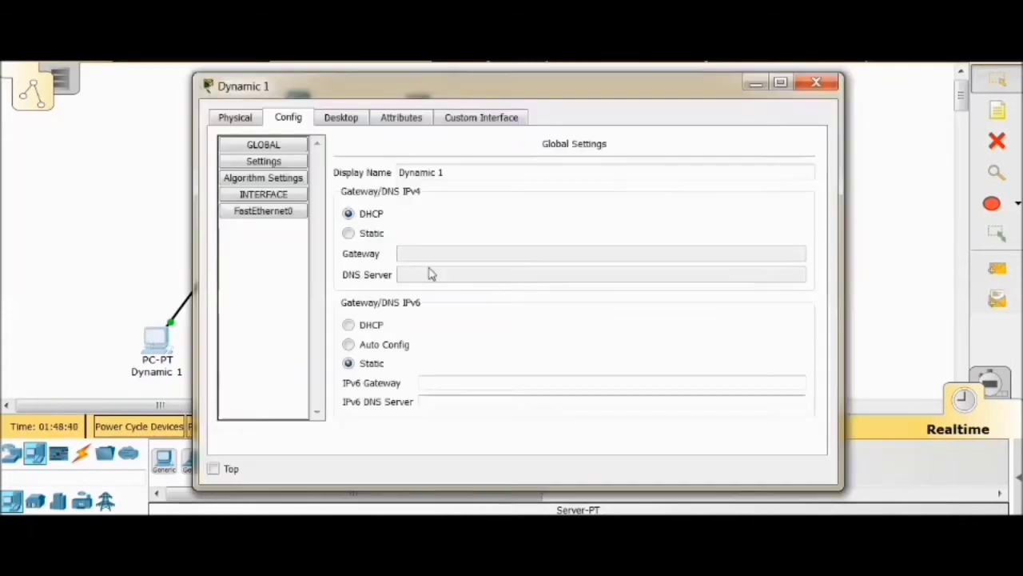
pyautogui.click(284, 214)
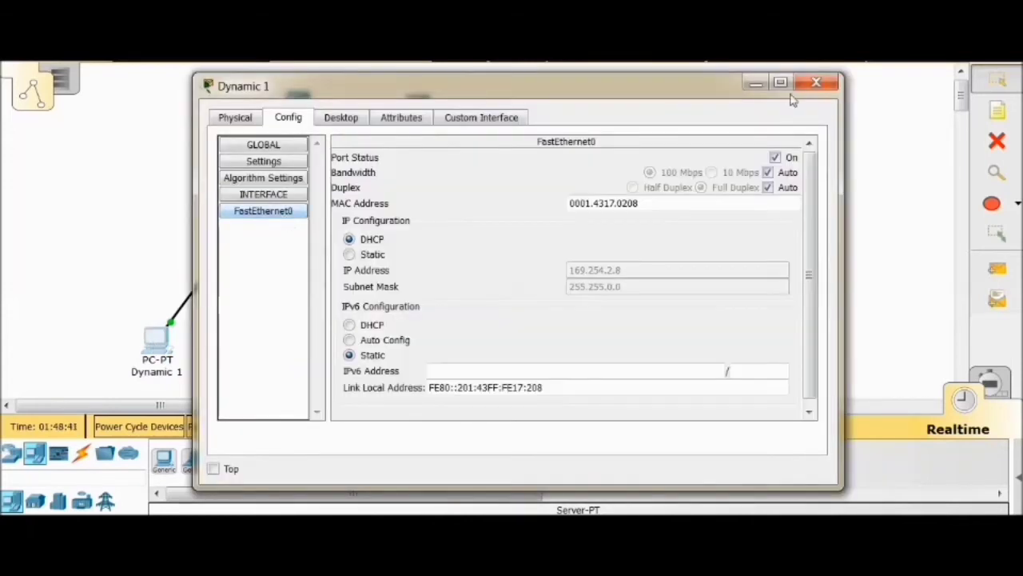
pyautogui.click(816, 82)
pyautogui.click(228, 337)
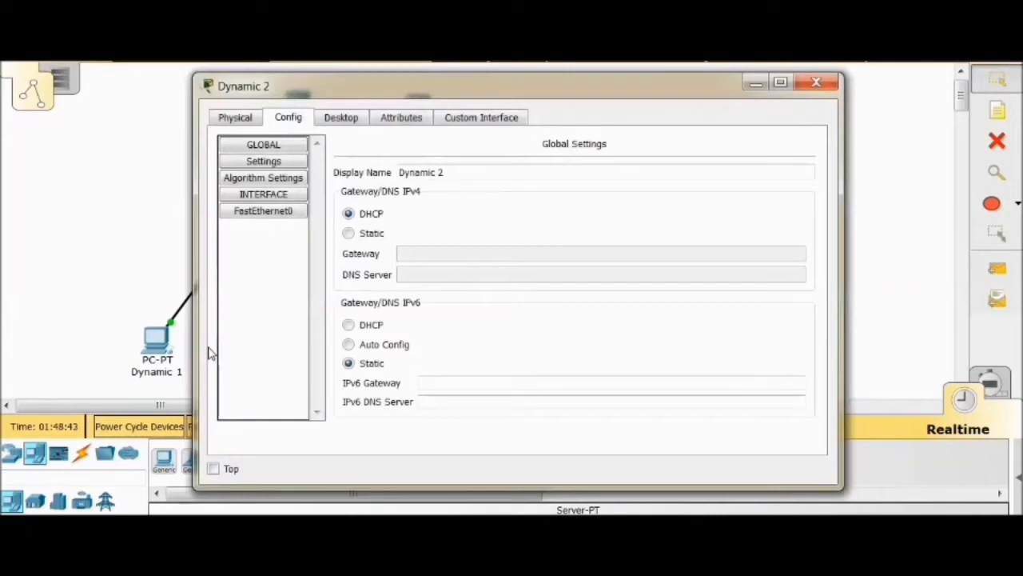
pyautogui.click(816, 82)
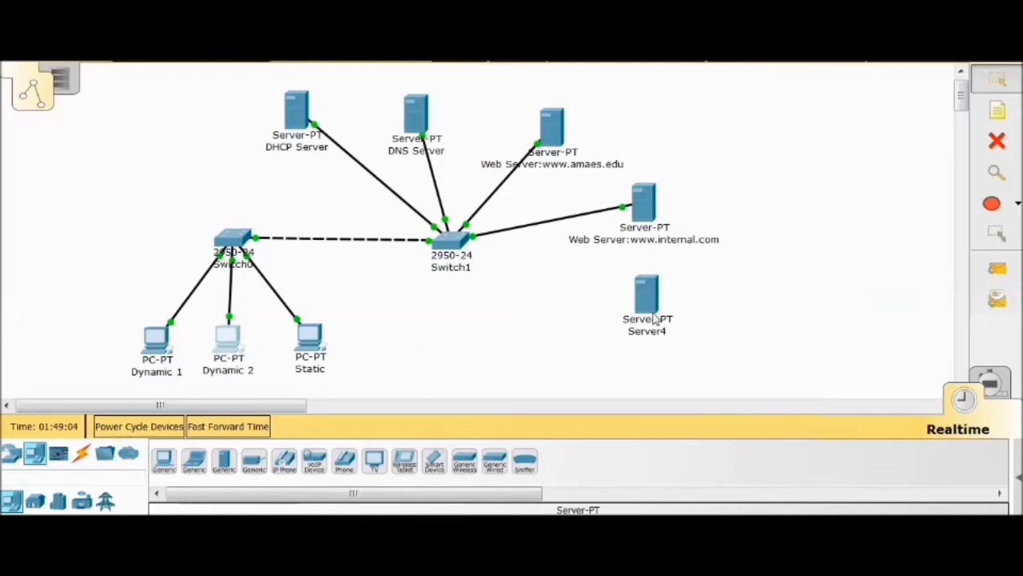
# Rename the unconnected Server4 as "E-mail Server:mail.amaes.edu" in its global settings
pyautogui.click(646, 296)
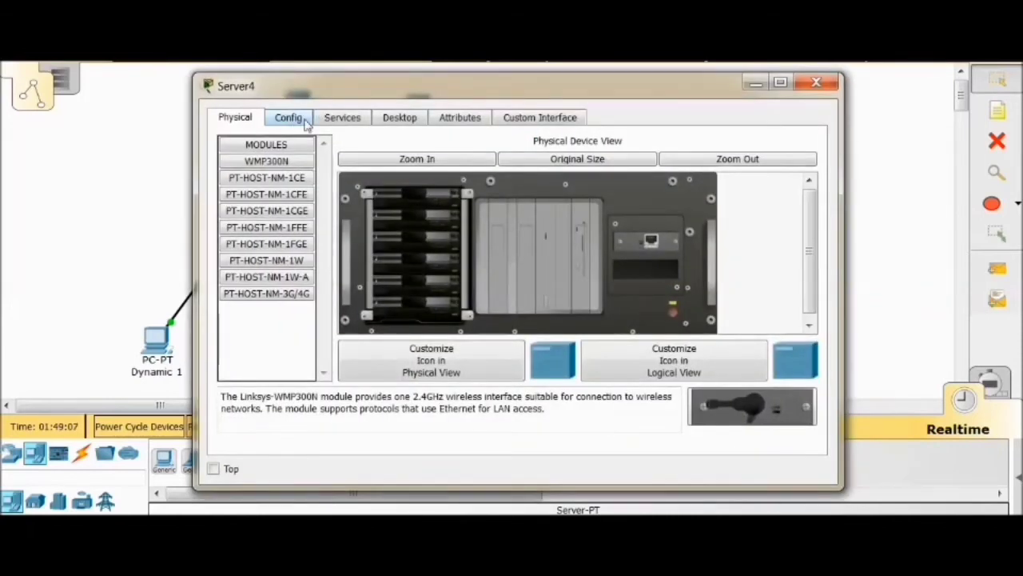
pyautogui.click(289, 118)
pyautogui.doubleClick(448, 172)
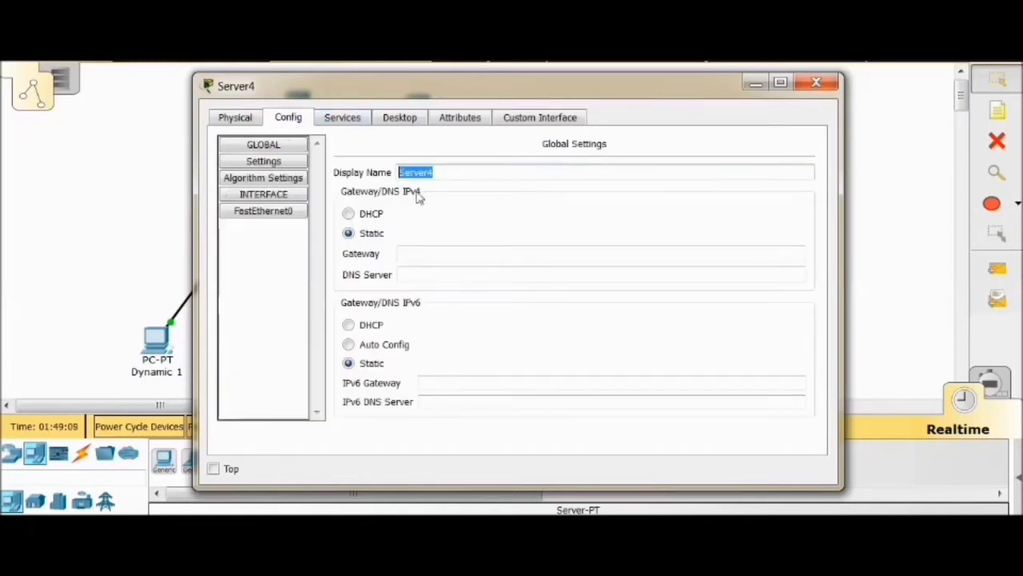
pyautogui.write('E-mail Server')
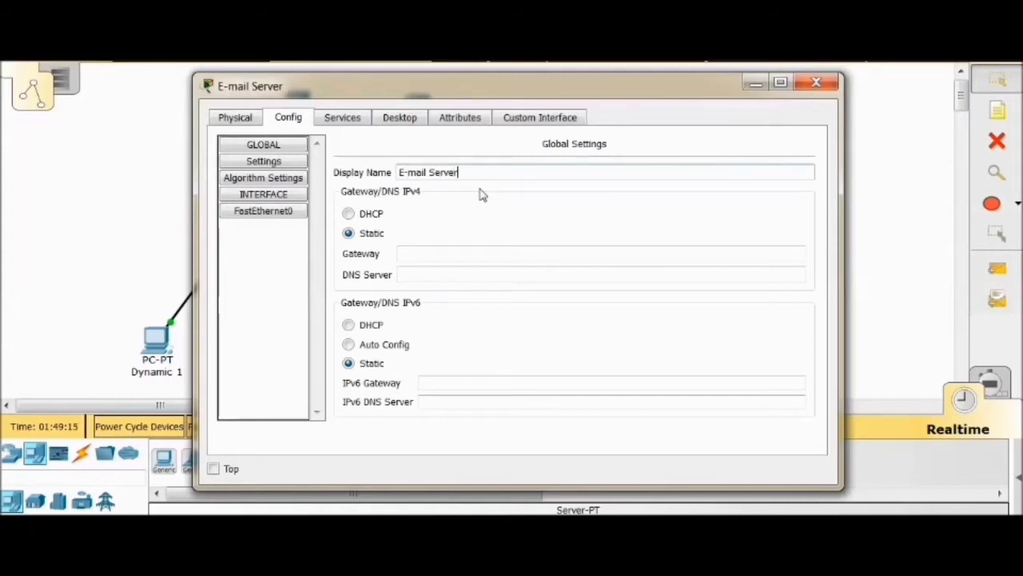
pyautogui.write(':mail.amaes')
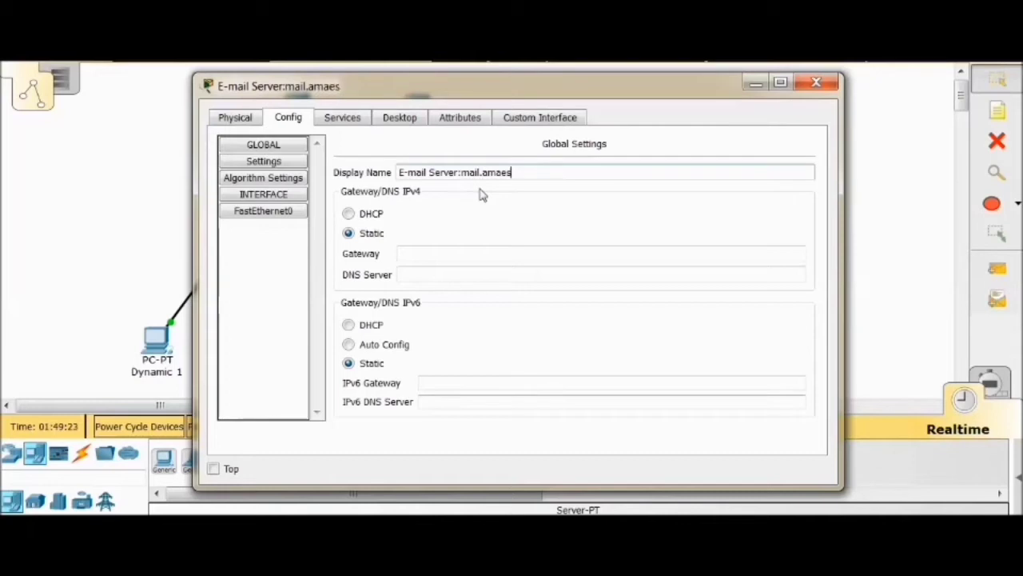
pyautogui.write('.eduu')
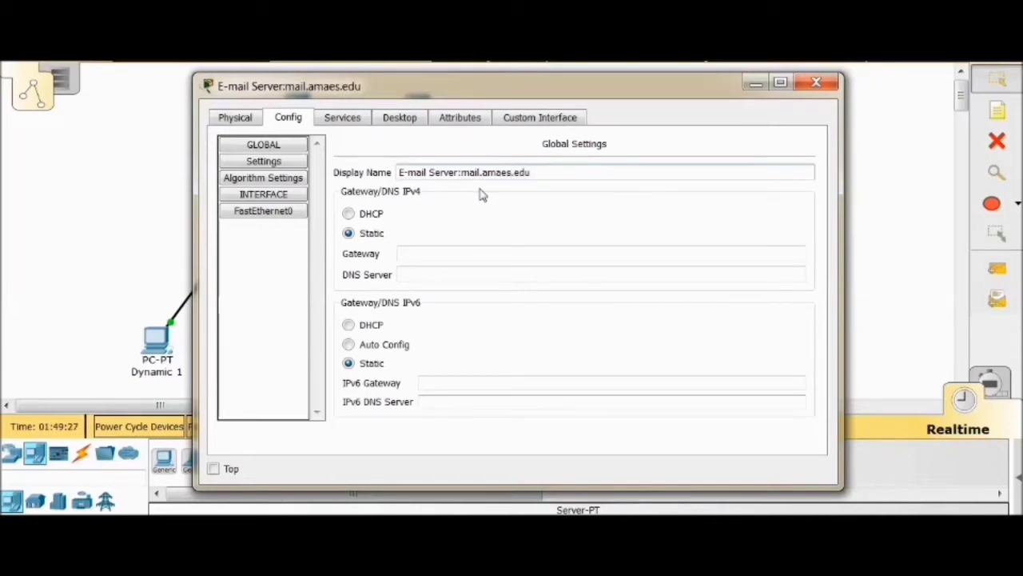
# Set the e-mail server's static IPv4 gateway to 172.16.0.1
pyautogui.click(272, 148)
pyautogui.click(433, 254)
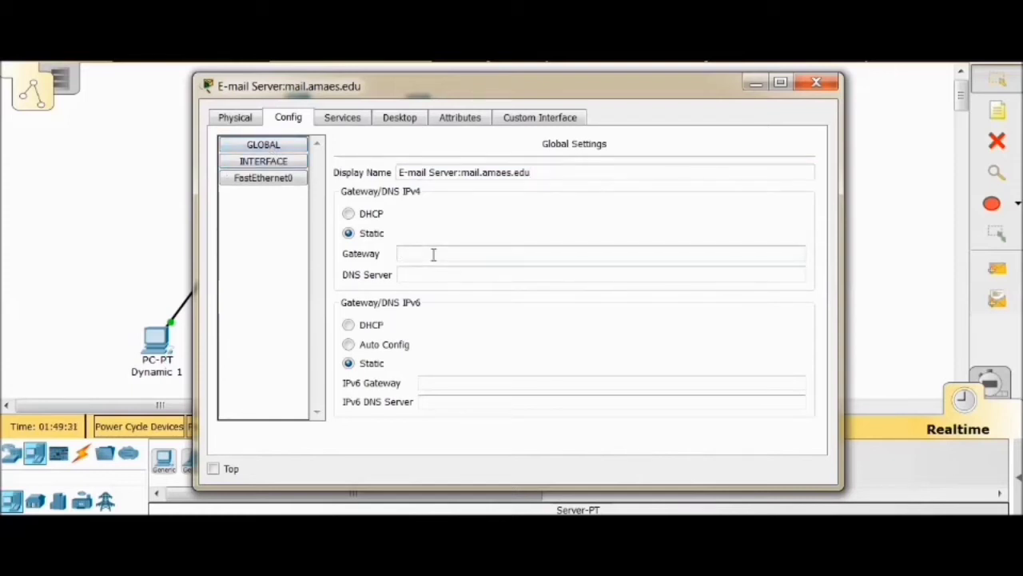
pyautogui.write('172.16.0.1')
# Assign the e-mail server's FastEthernet0 the static IP address 172.16.0.40 with subnet mask 255.255.0.0
pyautogui.click(276, 187)
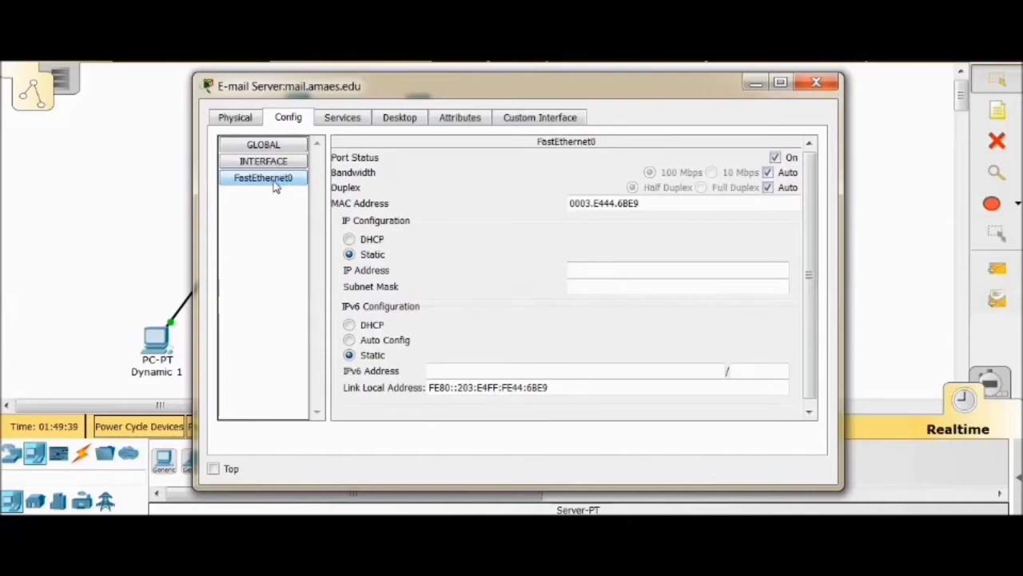
pyautogui.click(592, 269)
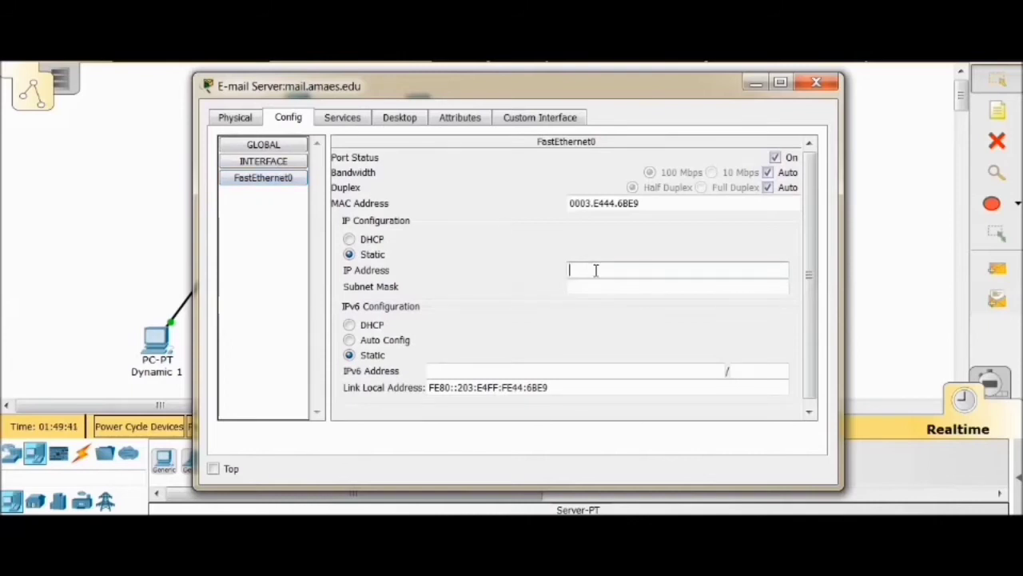
pyautogui.write('172.16.0.140')
pyautogui.press('Tab')
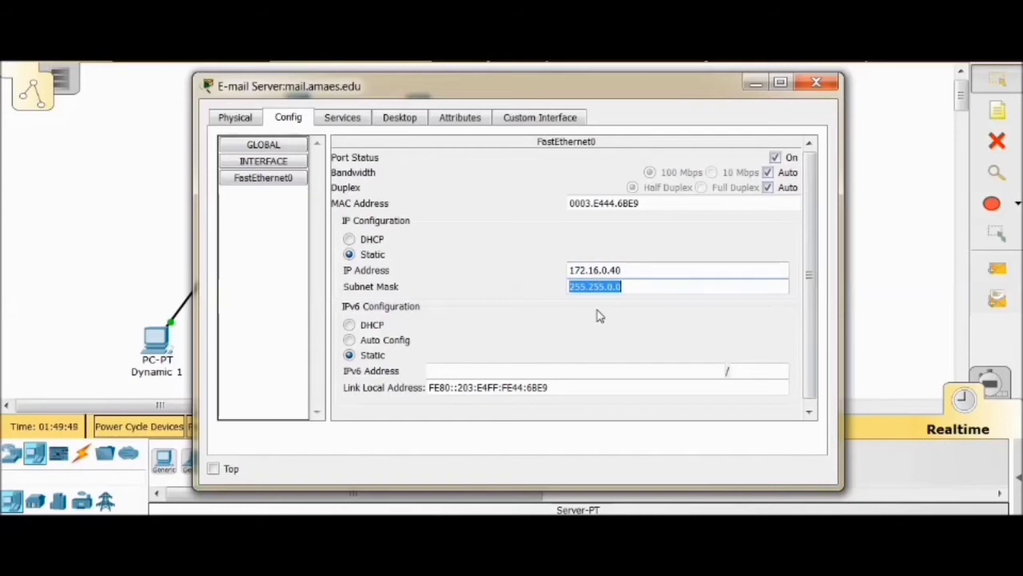
pyautogui.press('Tab')
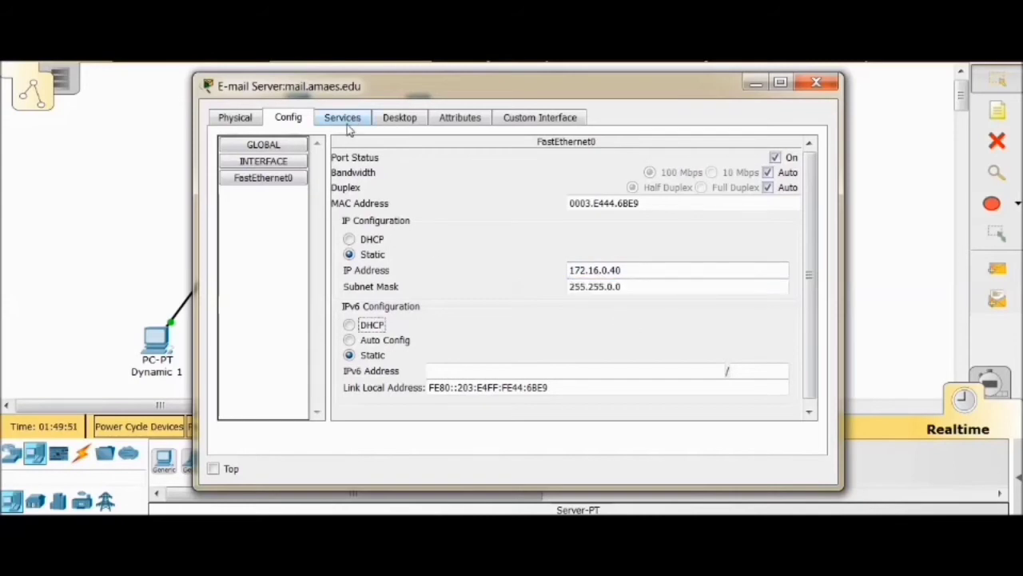
# Turn off both the HTTP and HTTPS services on the e-mail server
pyautogui.click(357, 124)
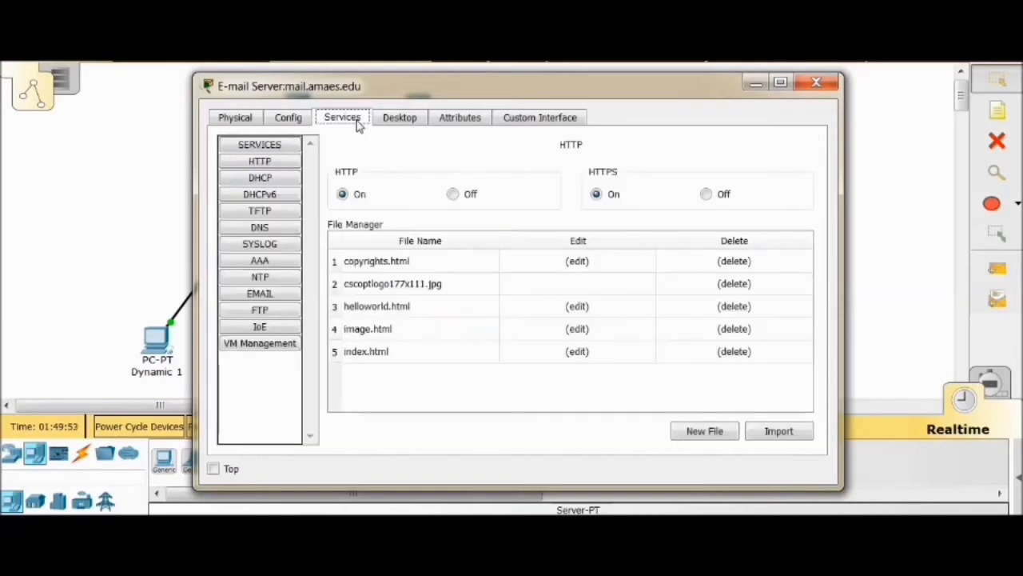
pyautogui.click(273, 162)
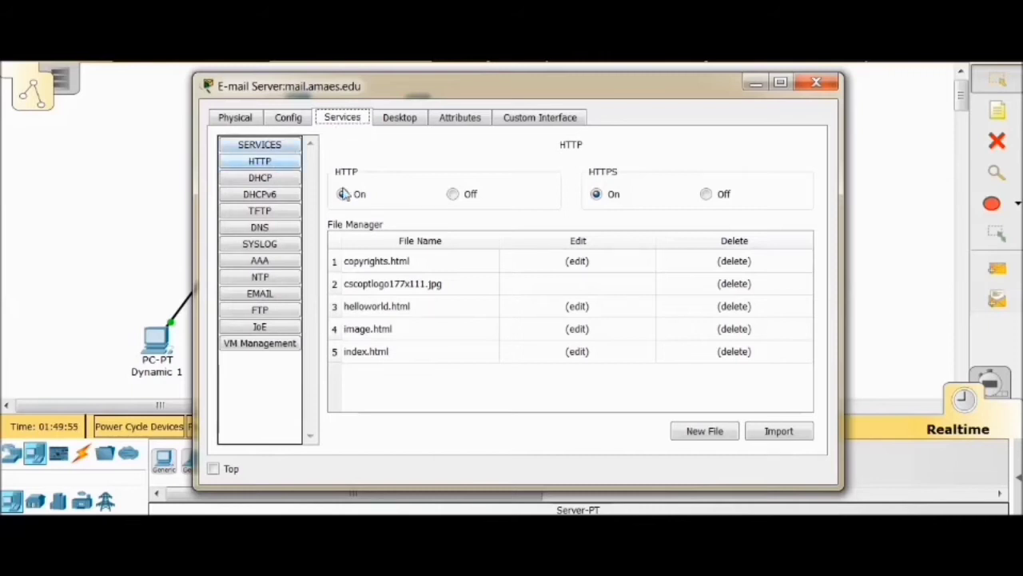
pyautogui.click(265, 160)
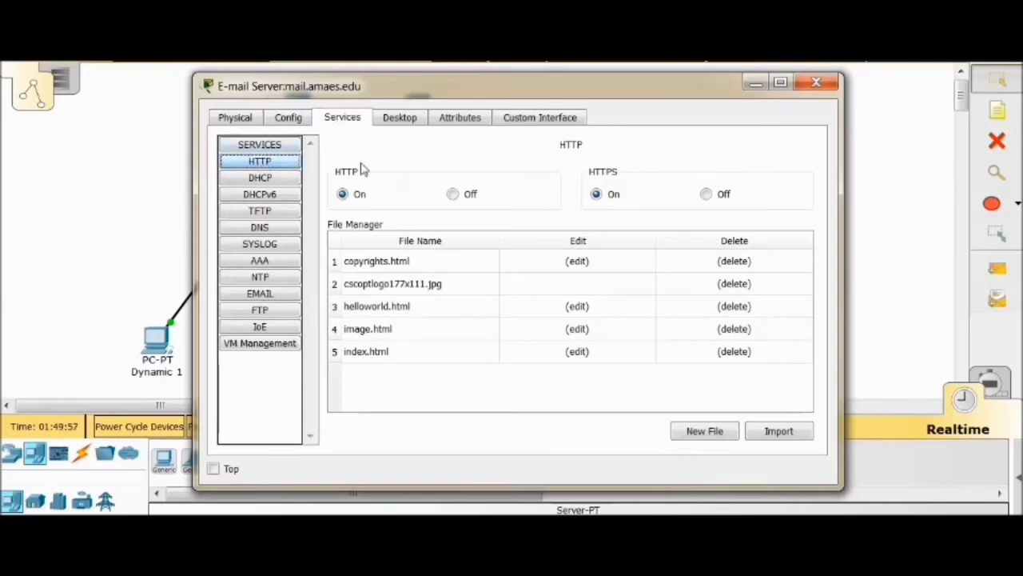
pyautogui.click(452, 194)
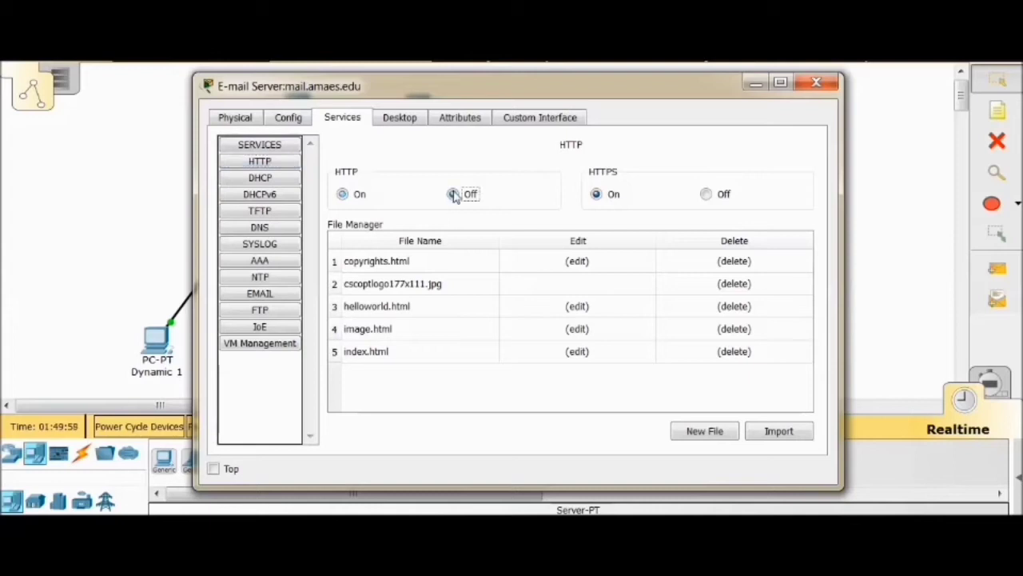
pyautogui.click(705, 194)
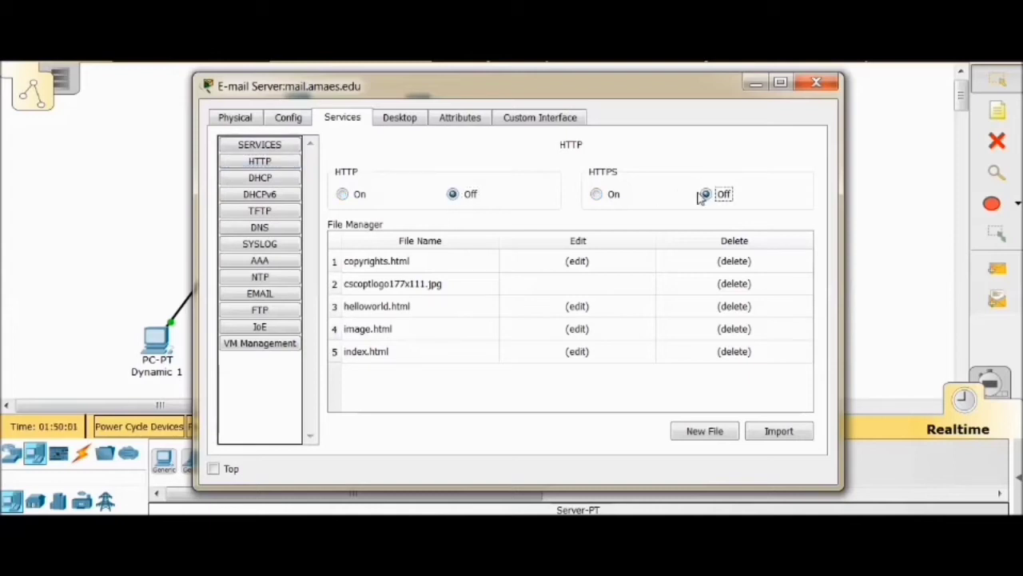
# Make sure the DHCP and DNS services are set to off on the e-mail server
pyautogui.click(275, 179)
pyautogui.click(736, 174)
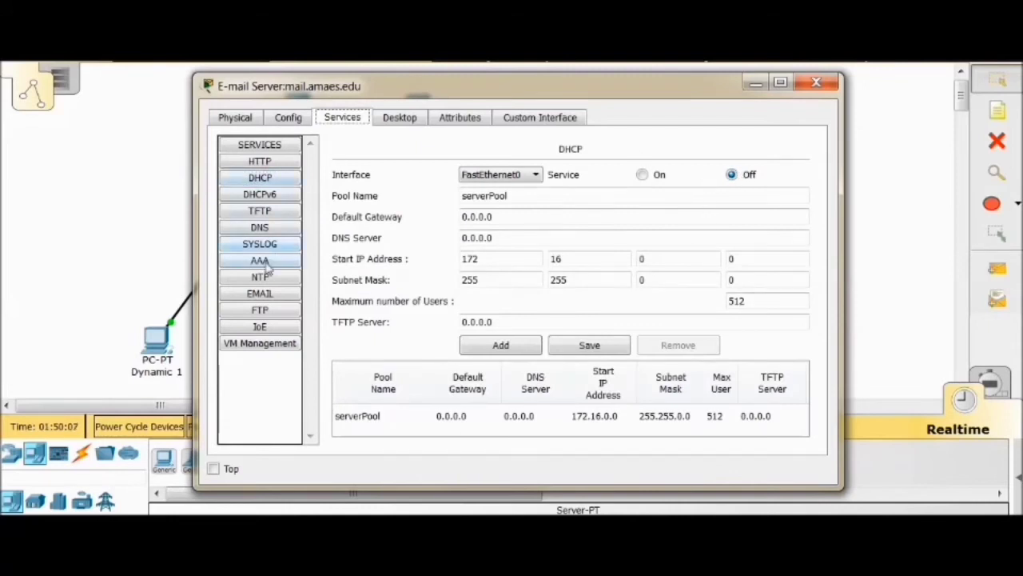
pyautogui.click(262, 228)
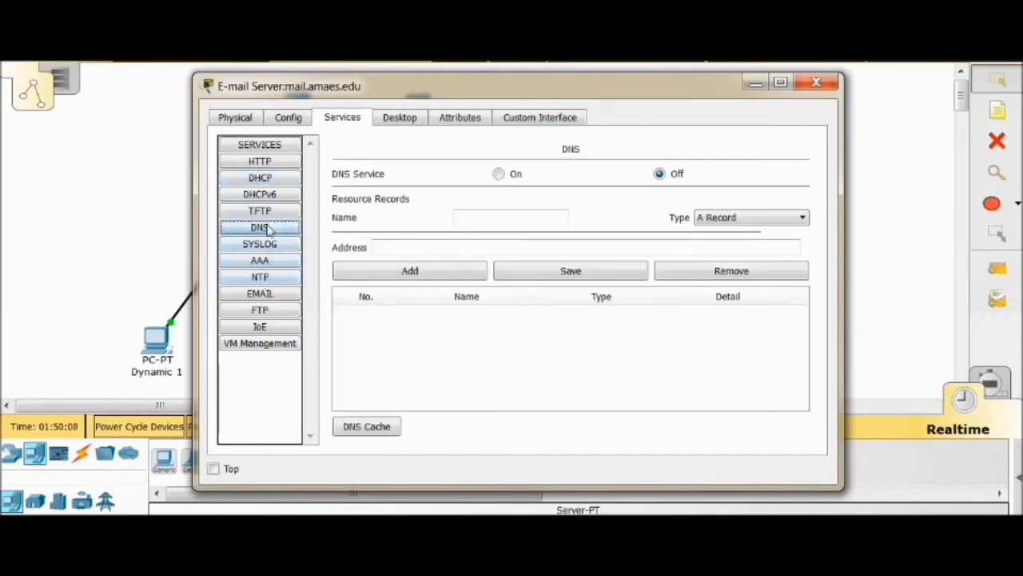
pyautogui.click(660, 176)
# Make sure the e-mail server's SMTP and POP3 services are set to on
pyautogui.click(270, 295)
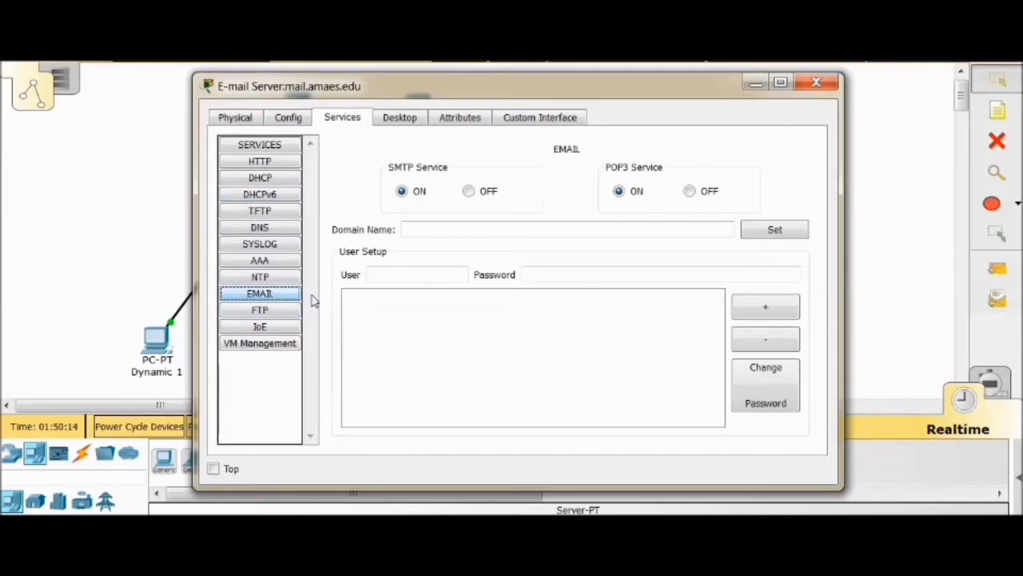
pyautogui.click(403, 192)
pyautogui.click(623, 200)
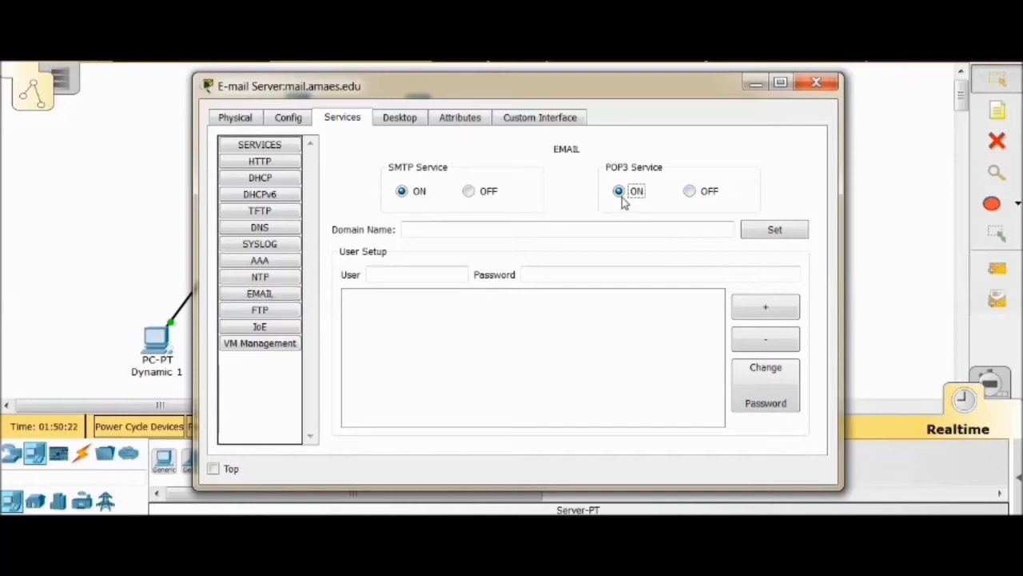
# Set the e-mail service's domain name to mail.amaes.edu
pyautogui.click(417, 229)
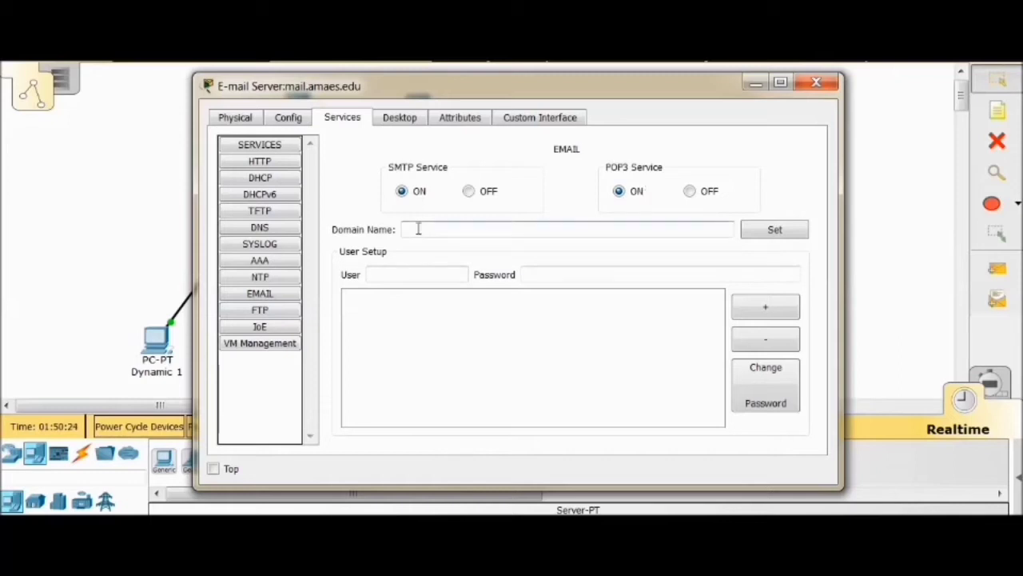
pyautogui.write('mail.amaes.edu')
pyautogui.click(751, 229)
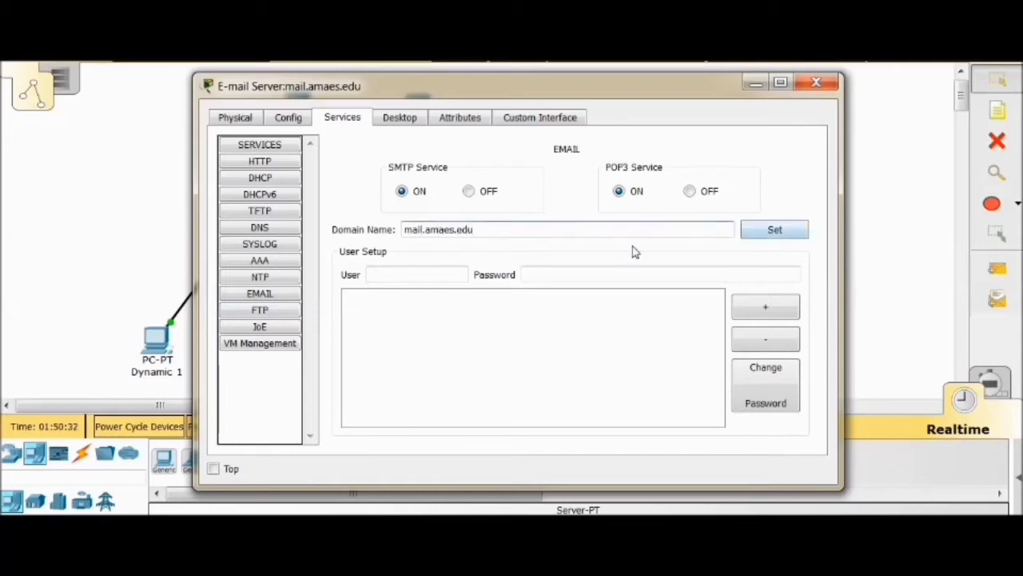
# Add the mail account User1 with its account password to the e-mail server
pyautogui.click(417, 275)
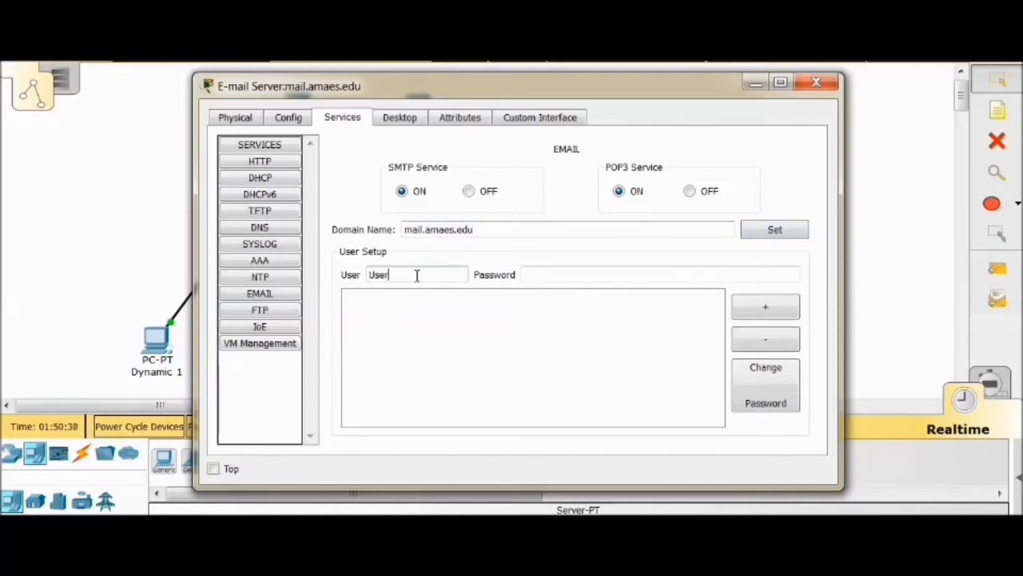
pyautogui.click(577, 274)
pyautogui.write('datacom1')
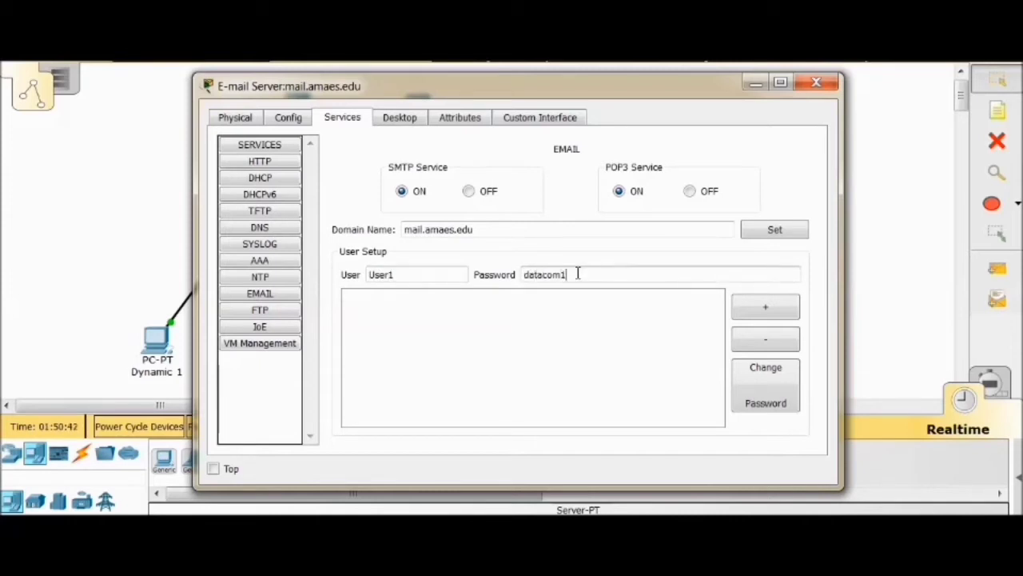
pyautogui.click(765, 307)
# Add the mail account User2 with its account password to the e-mail server
pyautogui.click(407, 276)
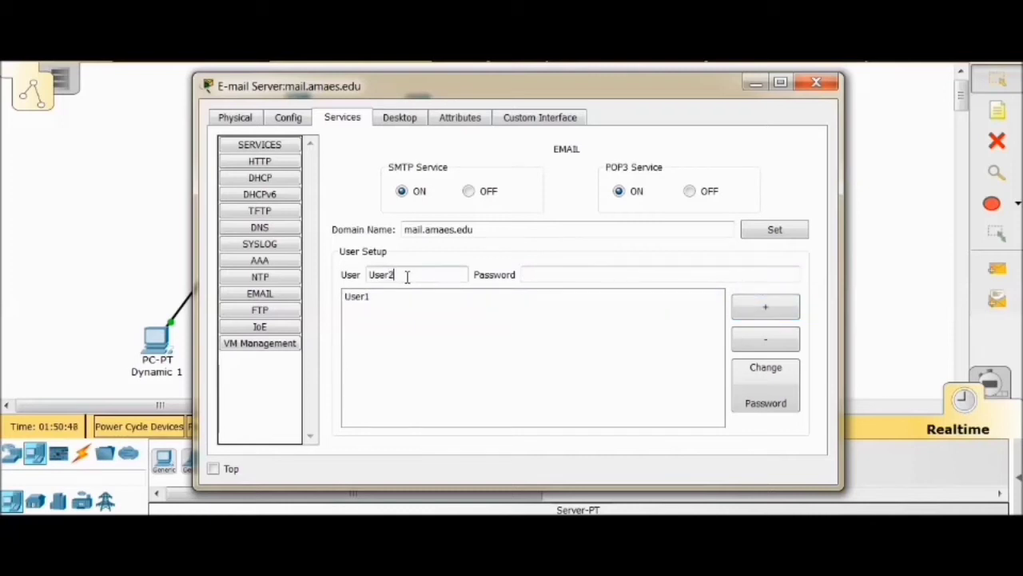
pyautogui.click(539, 276)
pyautogui.write('datacom2')
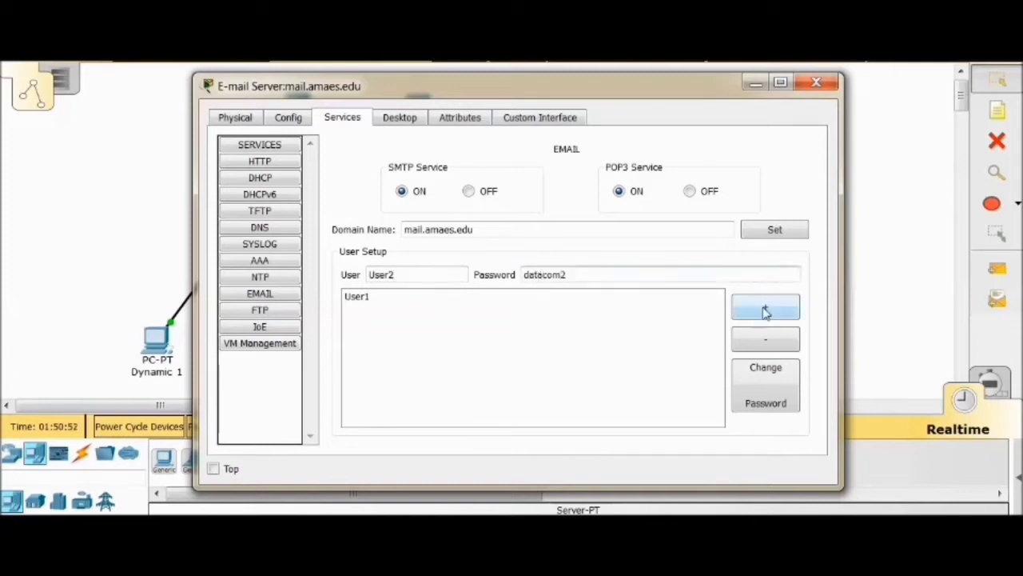
pyautogui.click(764, 307)
# Add the mail account User3 with its account password to the e-mail server
pyautogui.click(391, 275)
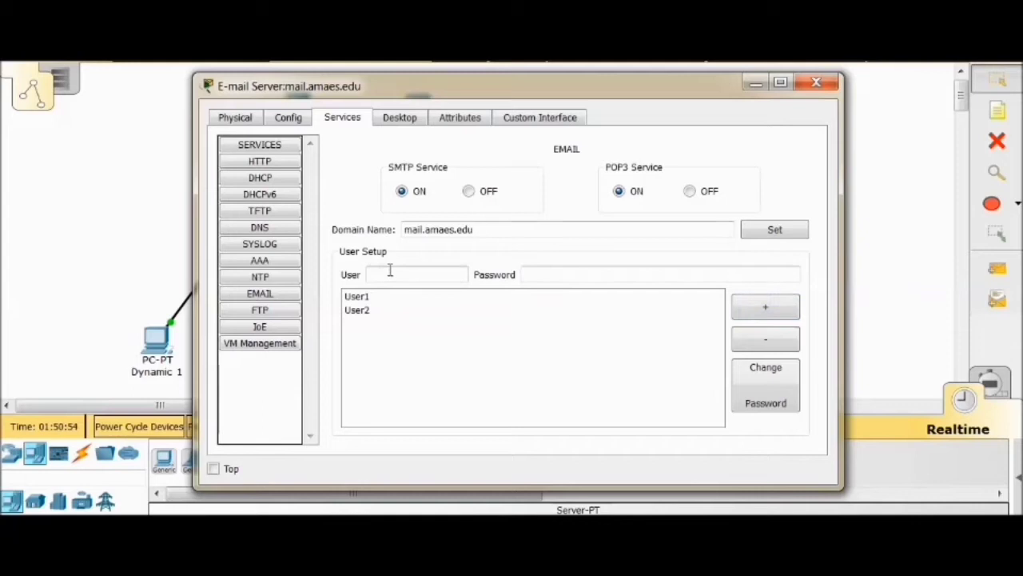
pyautogui.click(545, 275)
pyautogui.write('datacom3')
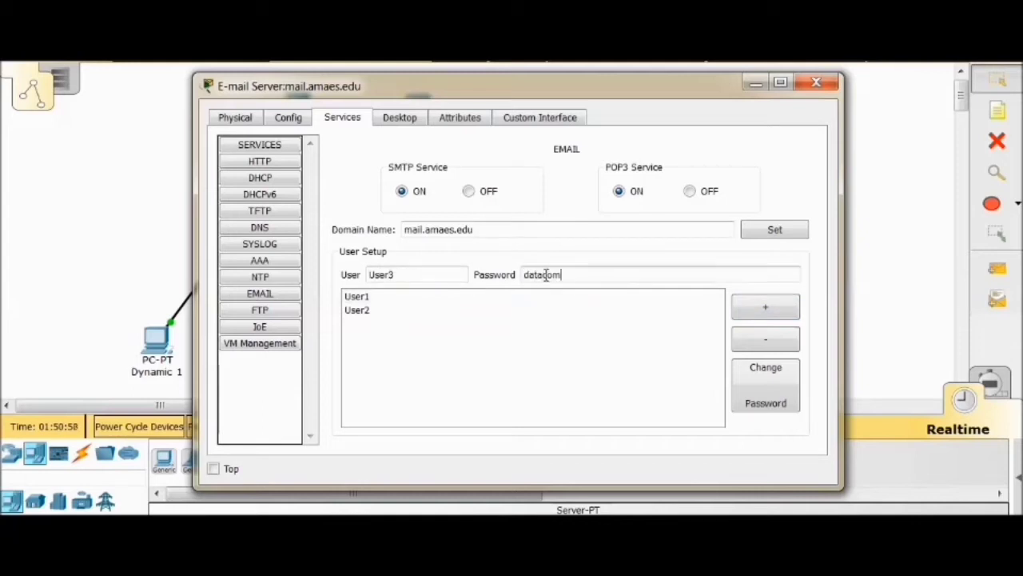
pyautogui.click(763, 305)
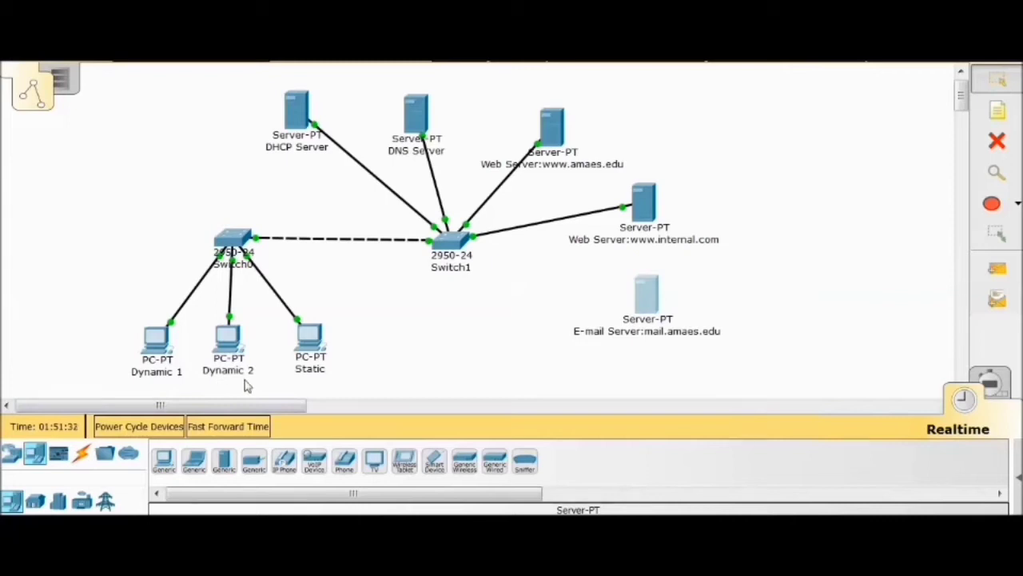
# Make sure the PCs Dynamic 1 and Dynamic 2 use DHCP for their IPv4 gateway/DNS and FastEthernet0 addressing
pyautogui.click(159, 337)
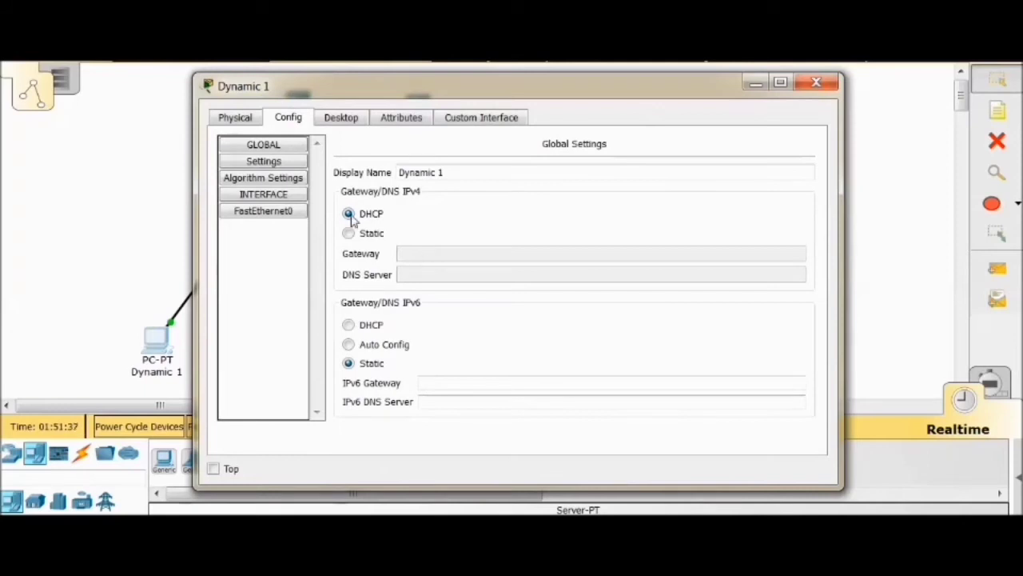
pyautogui.click(263, 211)
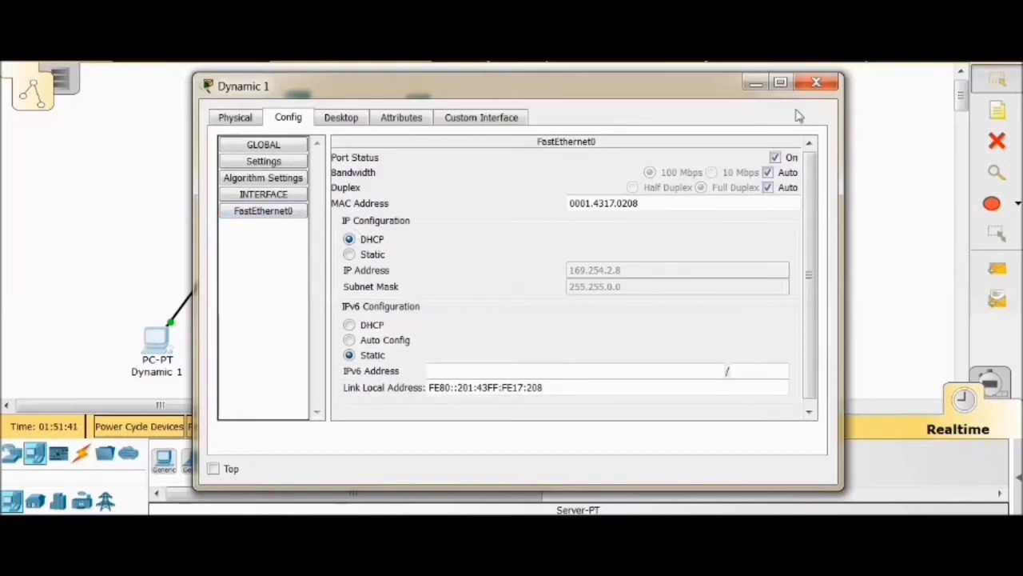
pyautogui.click(816, 82)
pyautogui.click(246, 339)
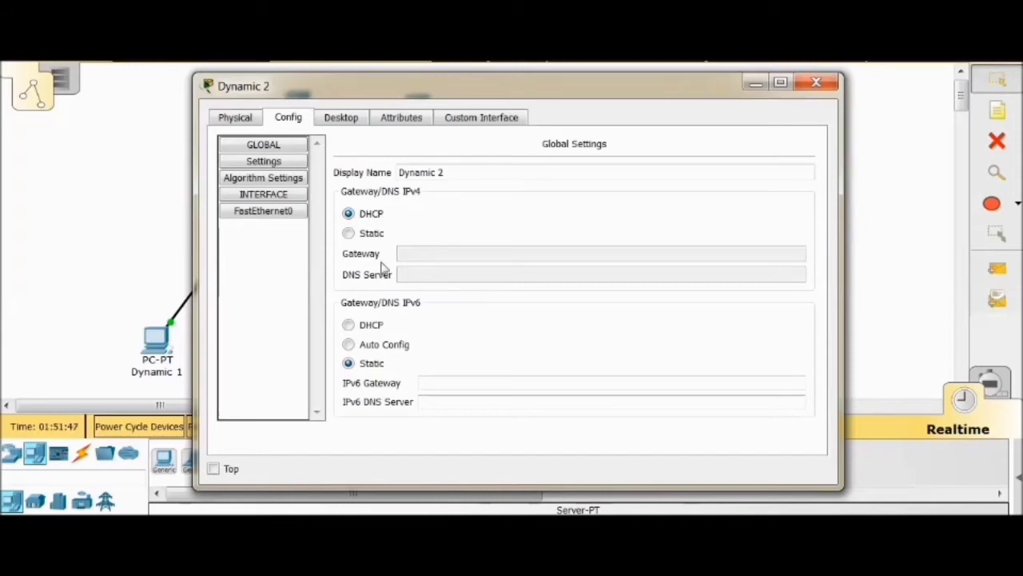
pyautogui.click(268, 212)
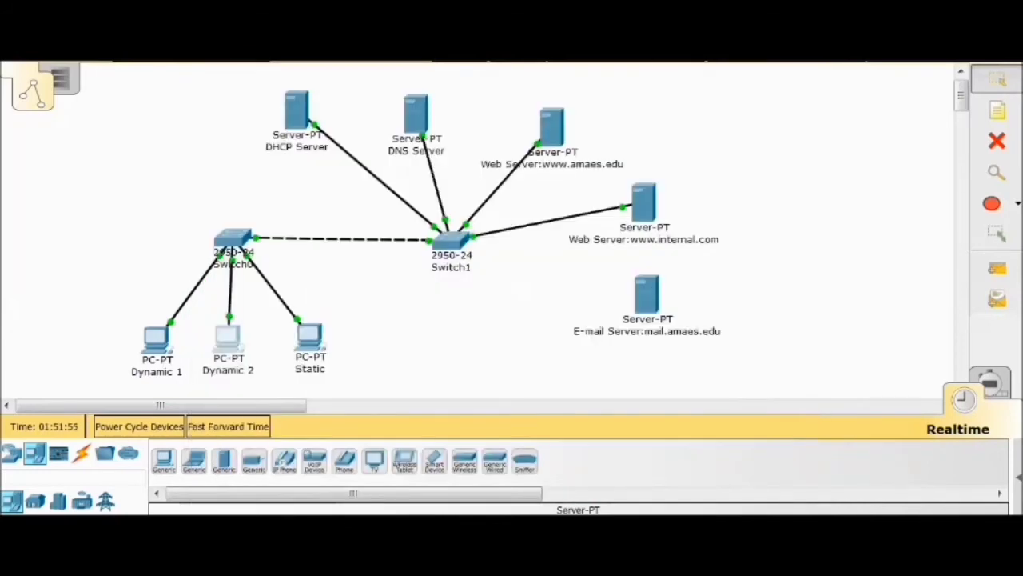
# Set the Static PC's IPv4 gateway to 172.16.0.1 and DNS server to 172.16.0.11, and review its FastEthernet0 addressing
pyautogui.click(310, 337)
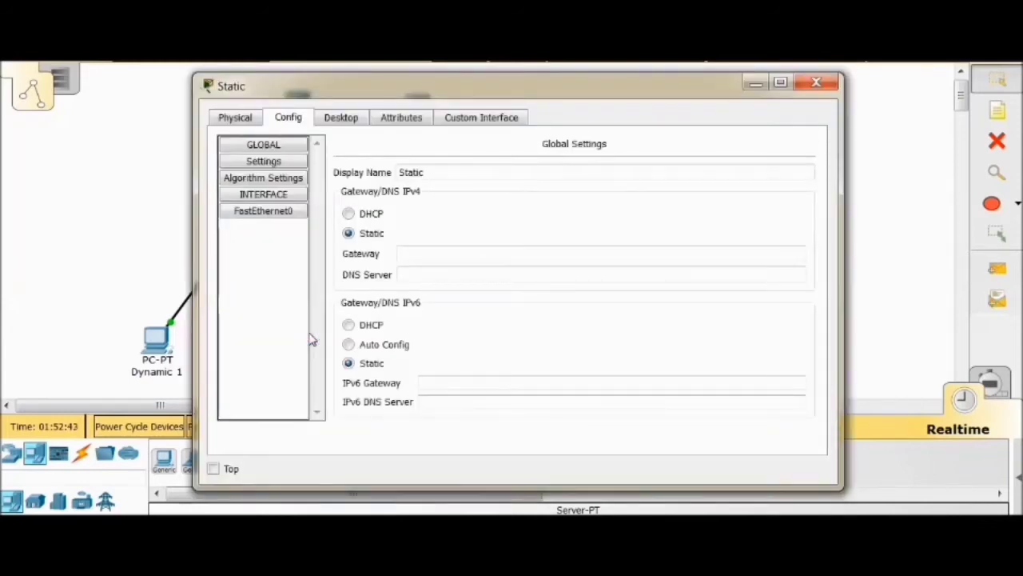
pyautogui.click(412, 254)
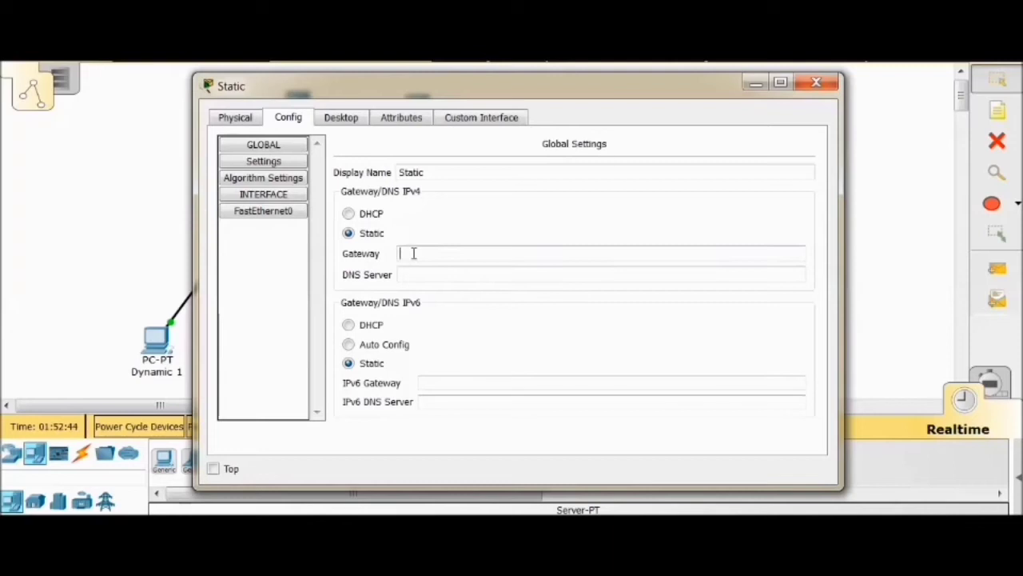
pyautogui.write('172.16.0.1')
pyautogui.press('Tab')
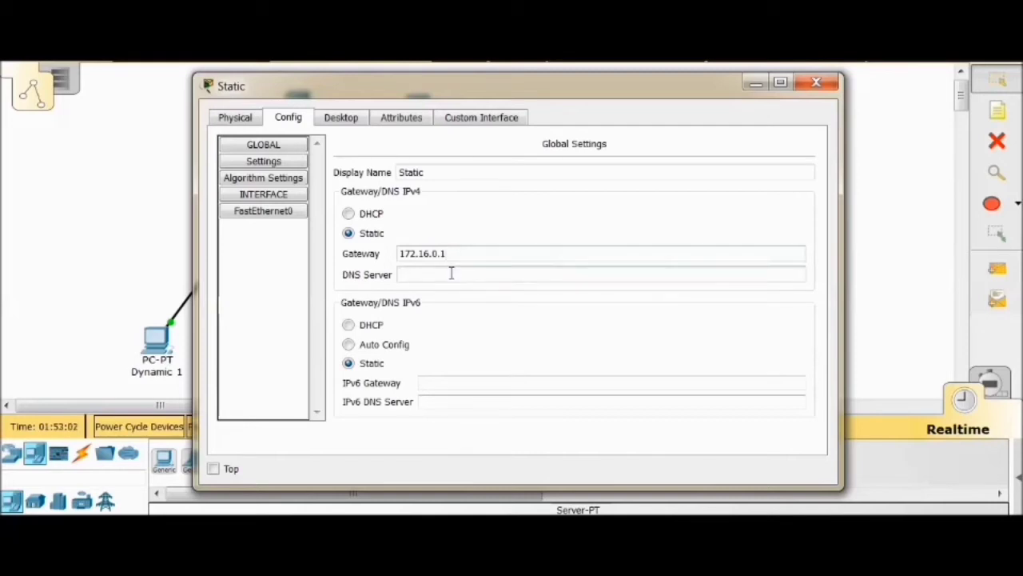
pyautogui.write('172.16.0.1')
pyautogui.write('1')
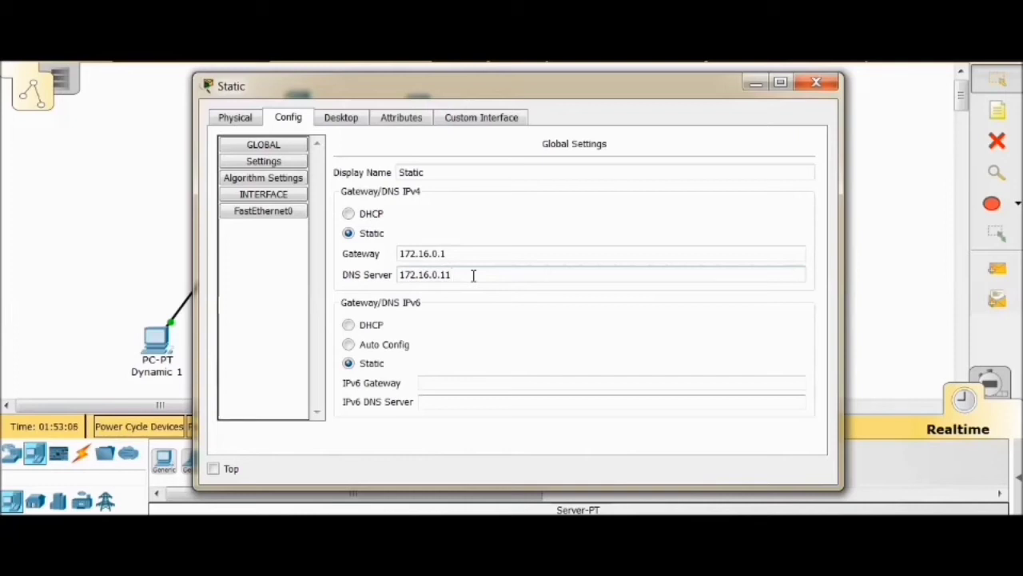
pyautogui.click(274, 211)
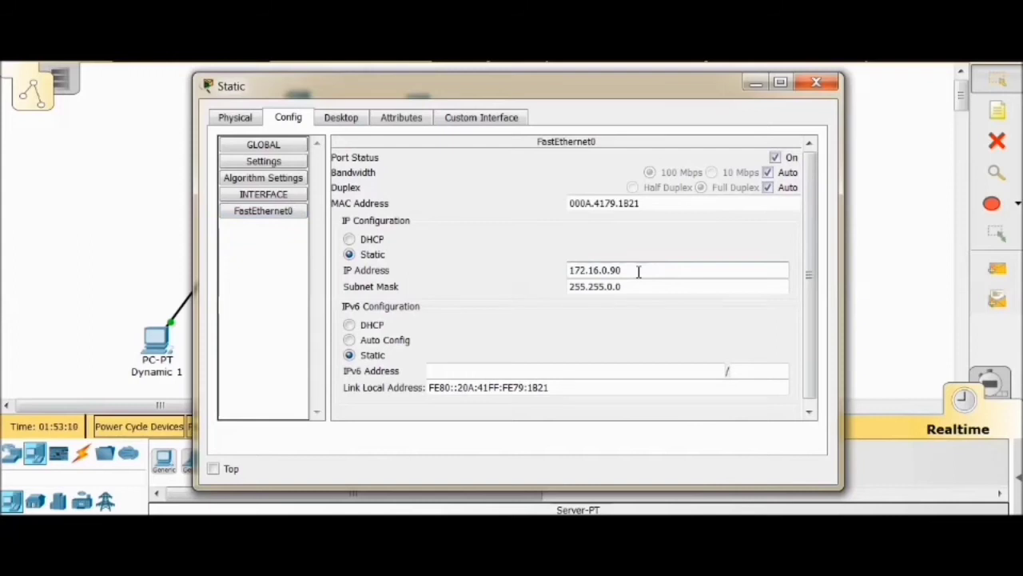
pyautogui.click(816, 85)
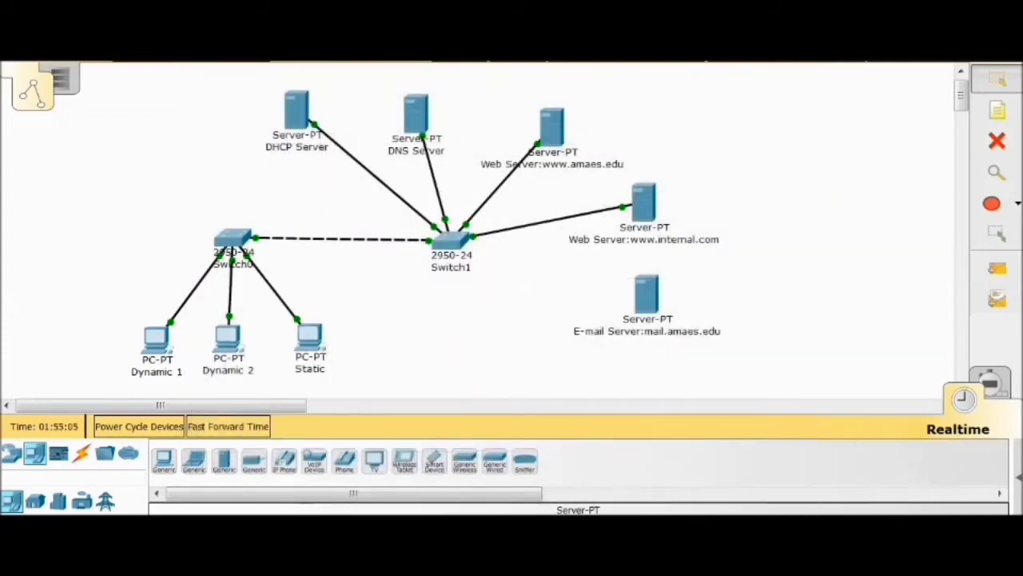
# Open the mail configuration on the PC Dynamic 1 and enter Group1 as the user's display name
pyautogui.click(160, 342)
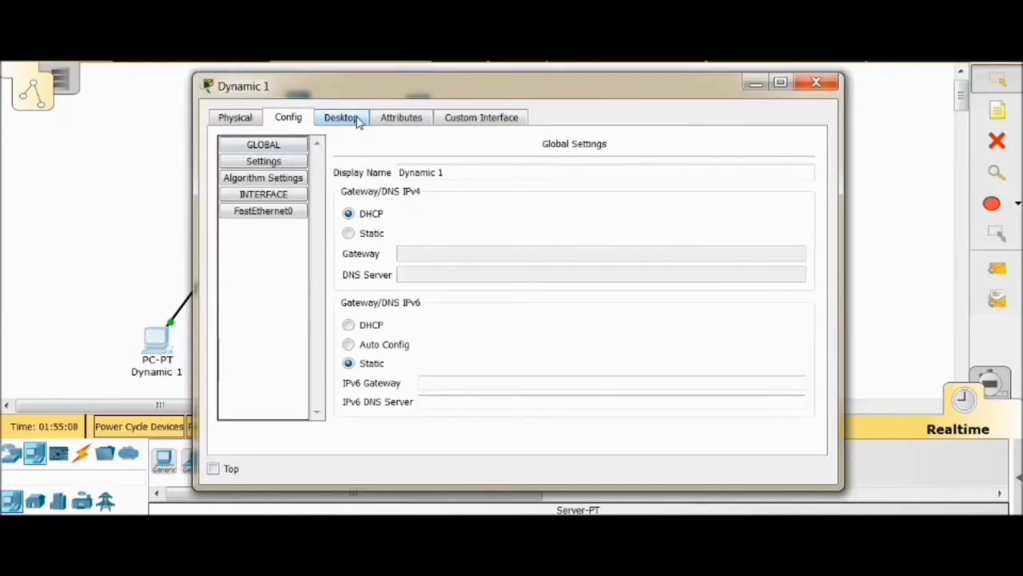
pyautogui.click(356, 120)
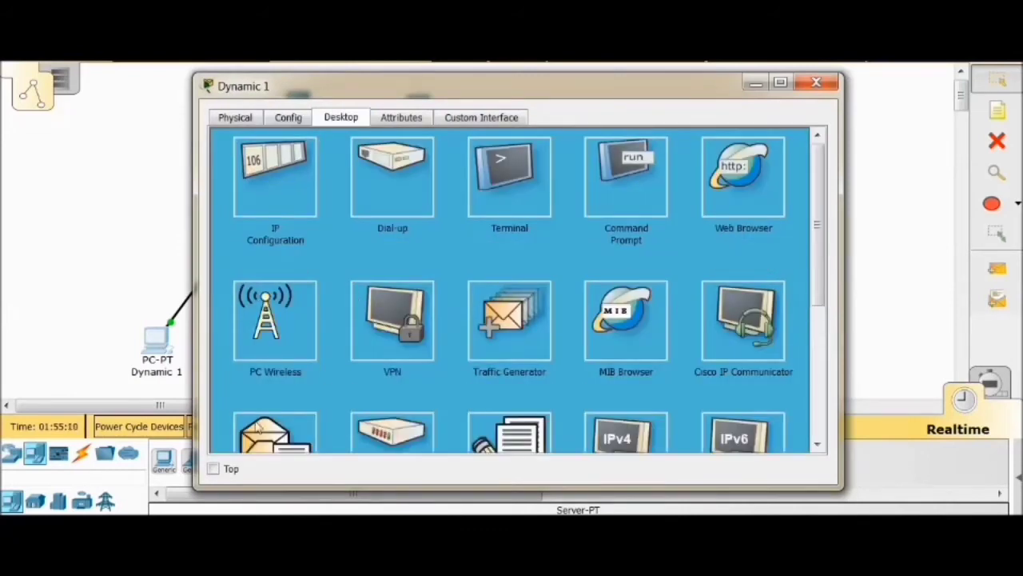
pyautogui.scroll(-1, 320, 380)
pyautogui.scroll(-1, 311, 368)
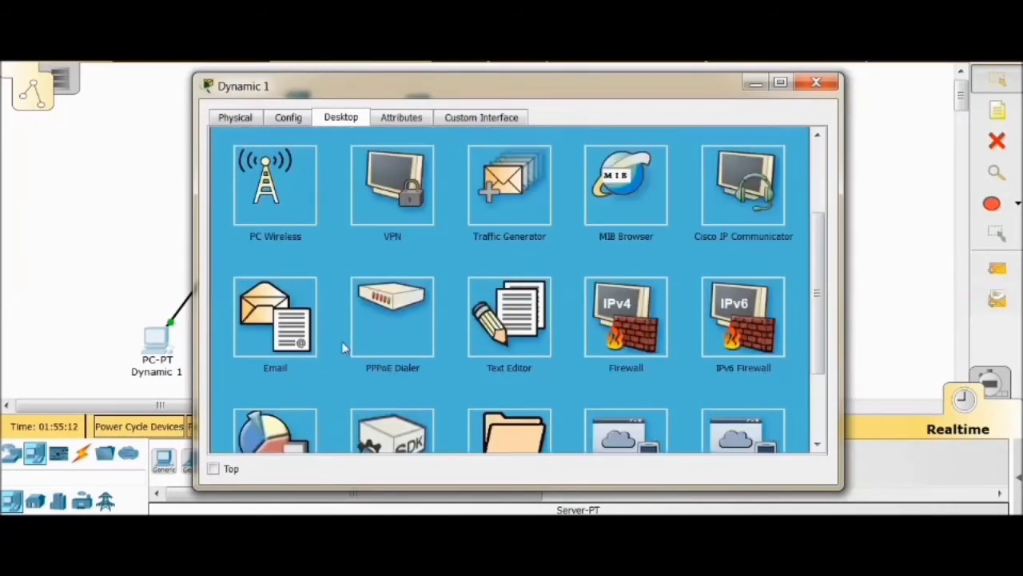
pyautogui.click(272, 321)
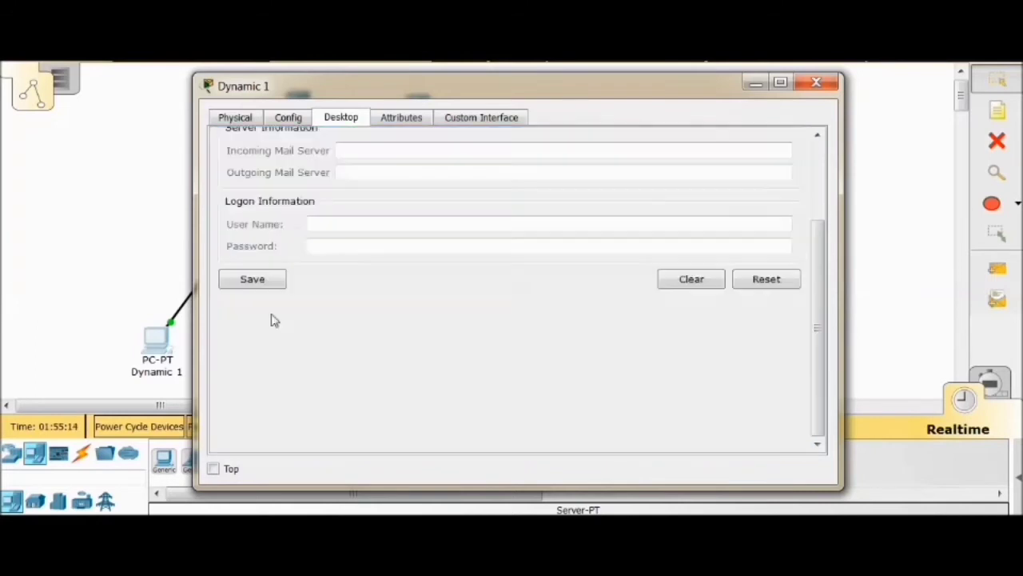
pyautogui.scroll(3, 317, 226)
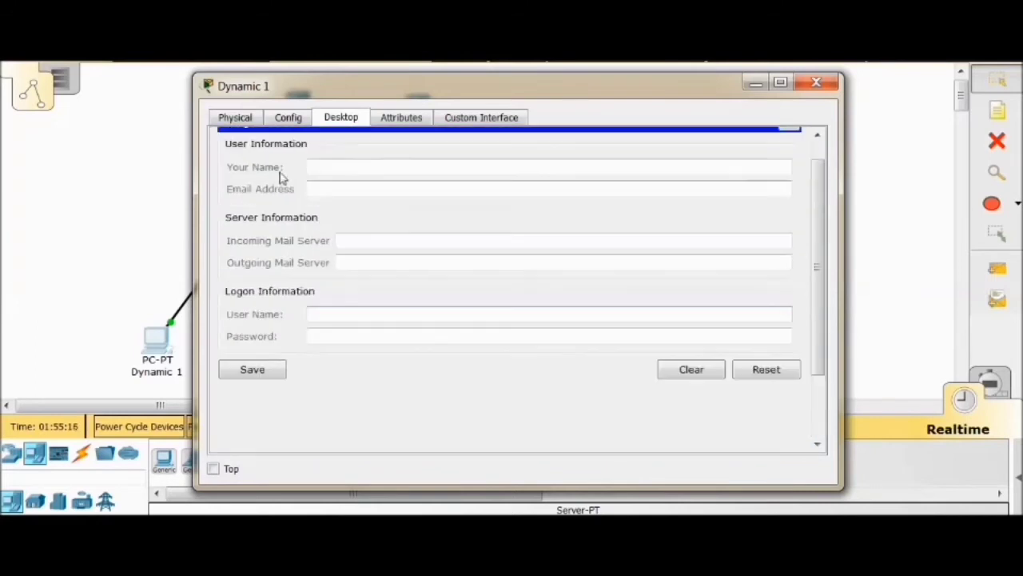
pyautogui.click(351, 187)
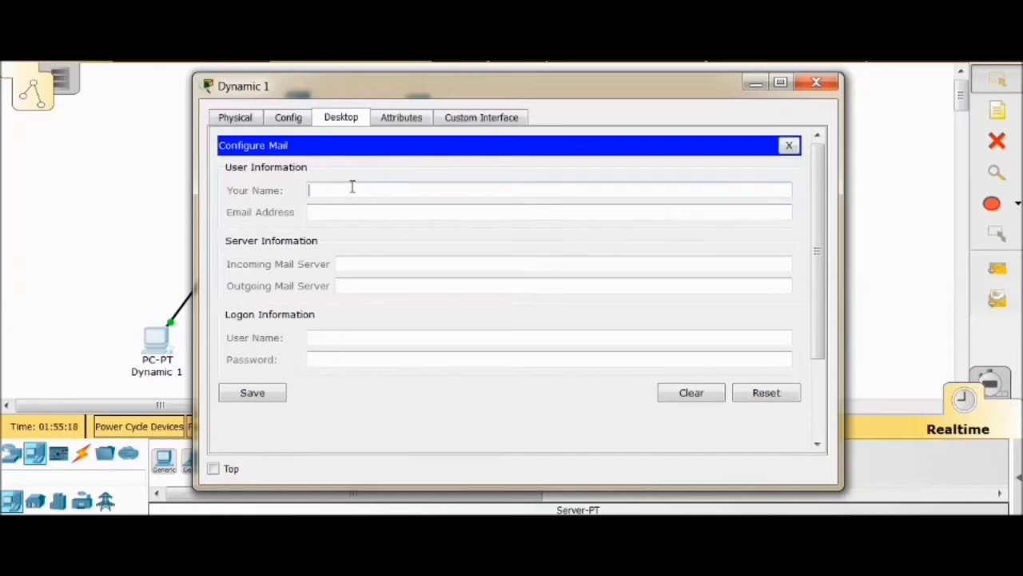
pyautogui.write('Group1')
# Fill in the first user's e-mail address, on the mail.amaes.edu domain, in Dynamic 1's mail configuration
pyautogui.click(351, 211)
pyautogui.write('us')
pyautogui.press('BackSpace')
pyautogui.press('BackSpace')
pyautogui.write('user1@mail.amaes.edu')
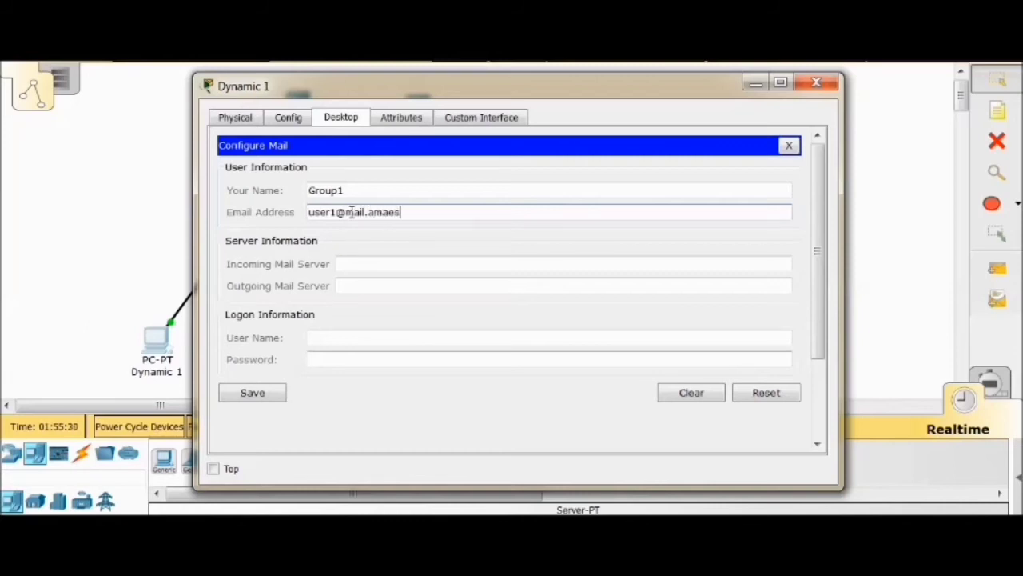
# Set both the incoming and outgoing mail servers on Dynamic 1 to mail.amaes.edu
pyautogui.click(412, 264)
pyautogui.write('mail.amae')
pyautogui.write('s,ed')
pyautogui.press('BackSpace')
pyautogui.press('BackSpace')
pyautogui.press('BackSpace')
pyautogui.write('.ed')
pyautogui.moveTo(412, 265); pyautogui.dragTo(235, 268)
pyautogui.hotkey('ctrl', 'c')
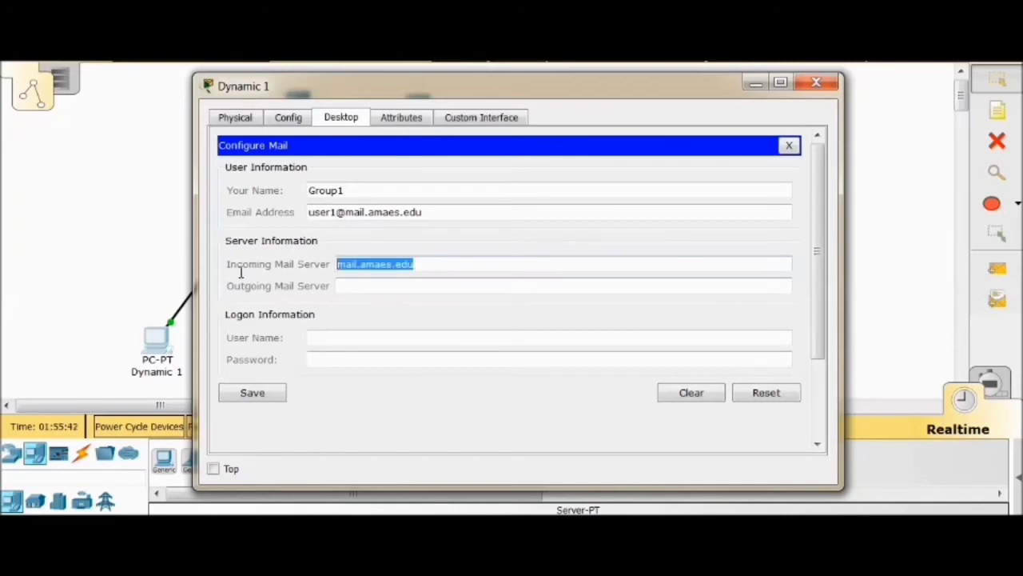
pyautogui.click(365, 282)
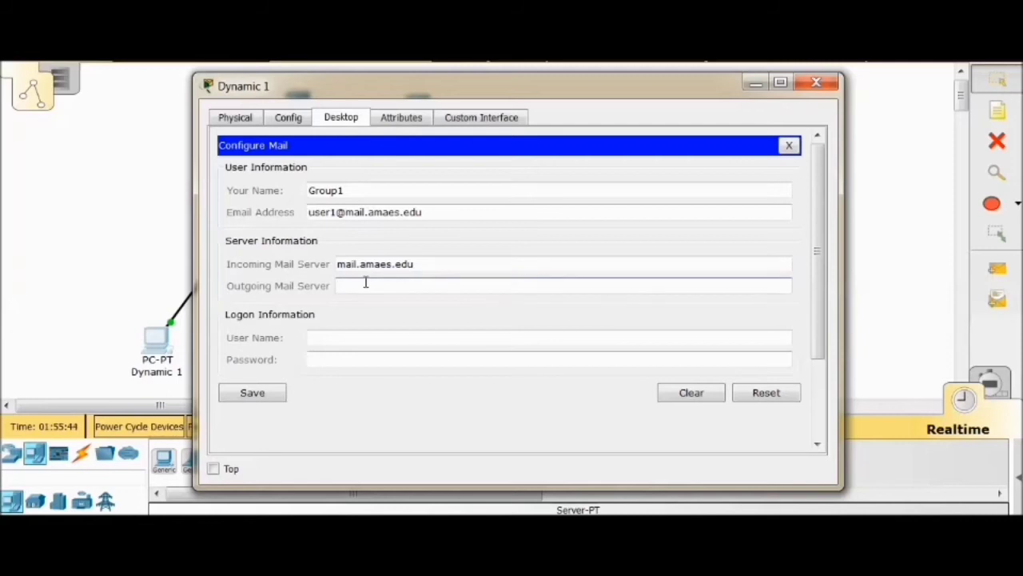
pyautogui.hotkey('ctrl', 'v')
# Enter user1 as the logon user name and fill in the account password on Dynamic 1
pyautogui.click(357, 336)
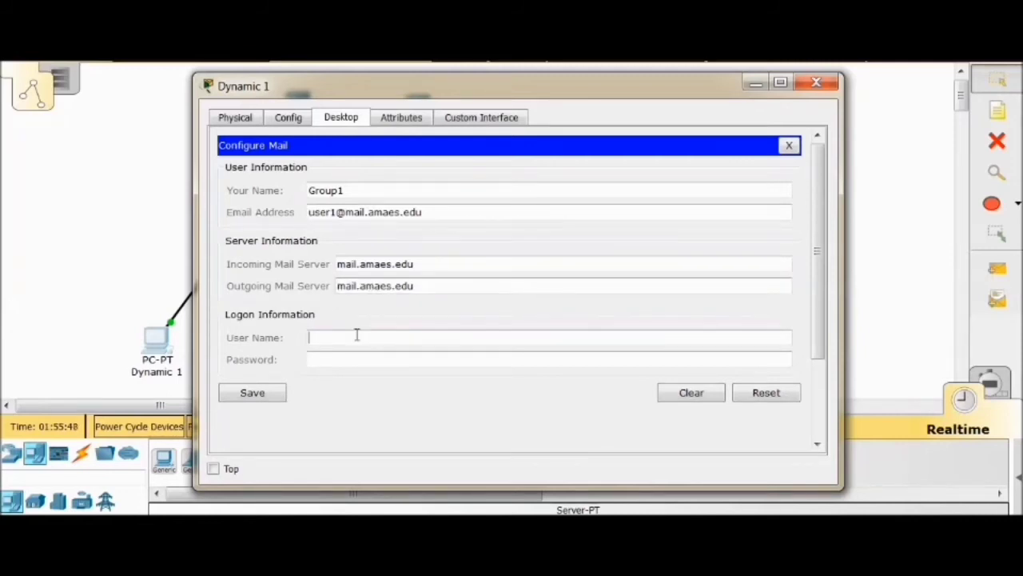
pyautogui.write('user1')
pyautogui.click(362, 360)
pyautogui.write('••••••••')
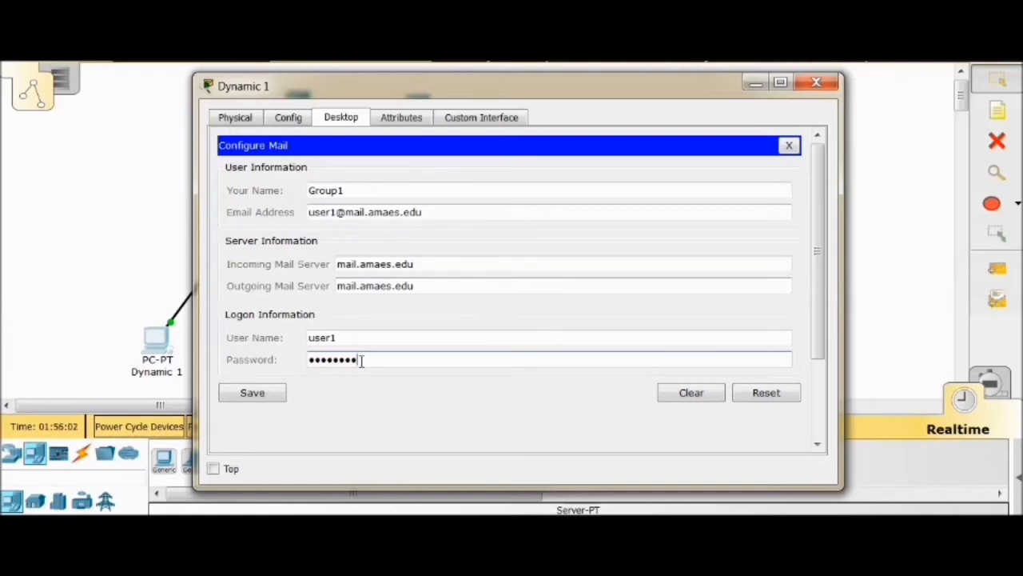
# Correct the logon user name to User1 with a capital U and save Dynamic 1's mail configuration
pyautogui.click(316, 337)
pyautogui.press('BackSpace')
pyautogui.write('U')
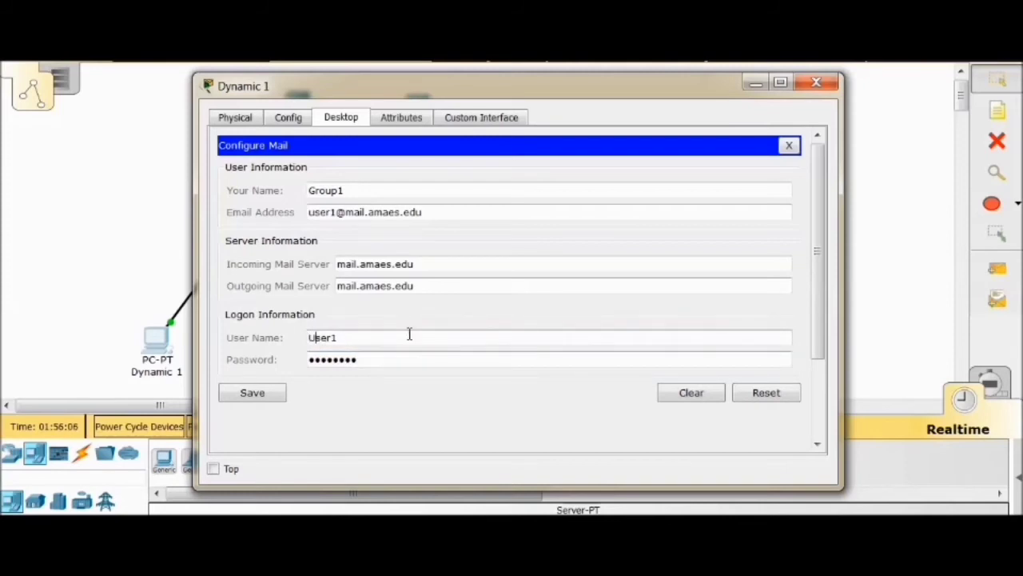
pyautogui.click(252, 392)
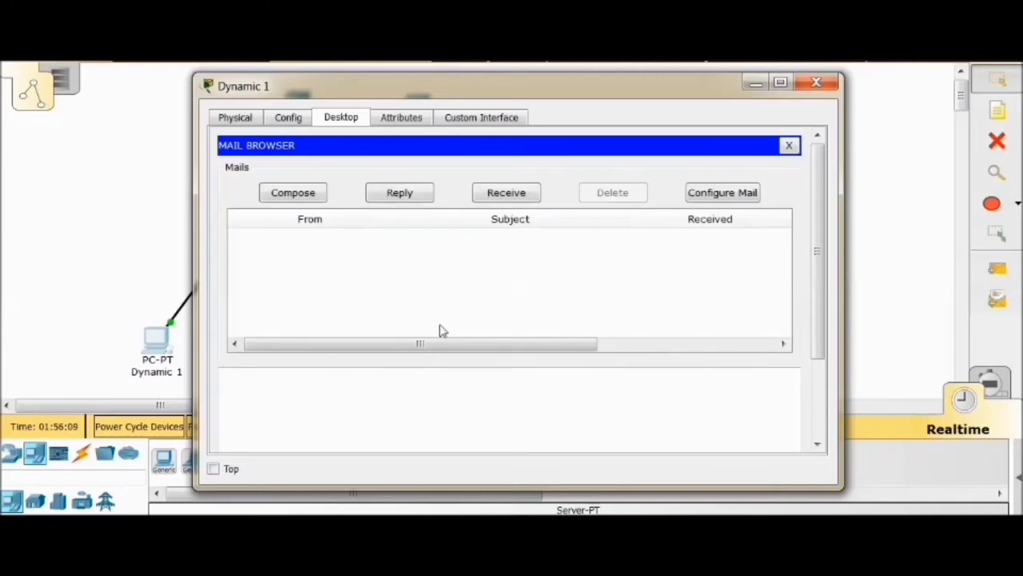
pyautogui.click(789, 144)
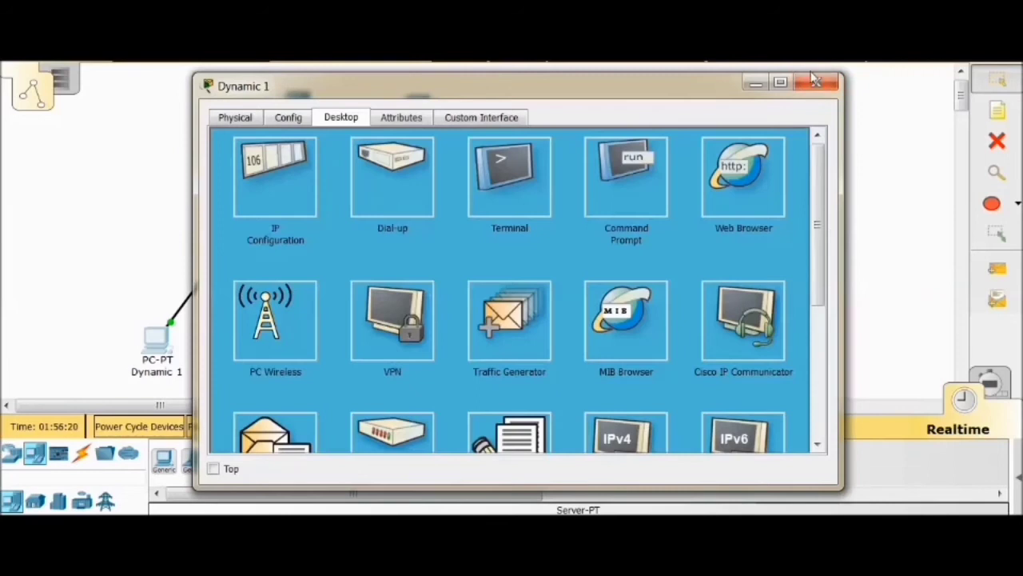
pyautogui.click(816, 83)
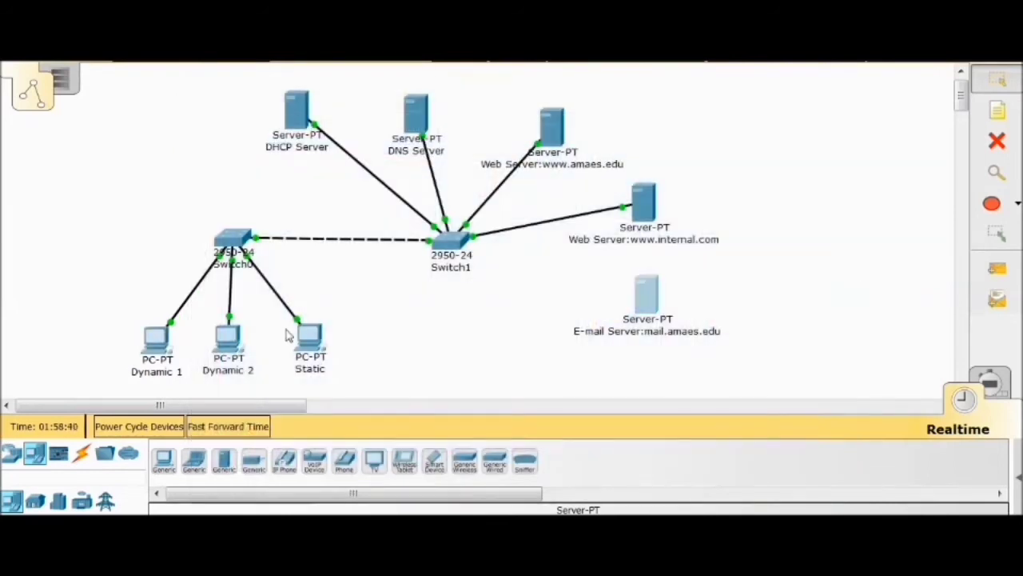
# In Dynamic 2's mail configuration, set the display name to Group2 and fill in the second user's e-mail address on the mail.amaes.edu domain
pyautogui.click(232, 346)
pyautogui.click(340, 117)
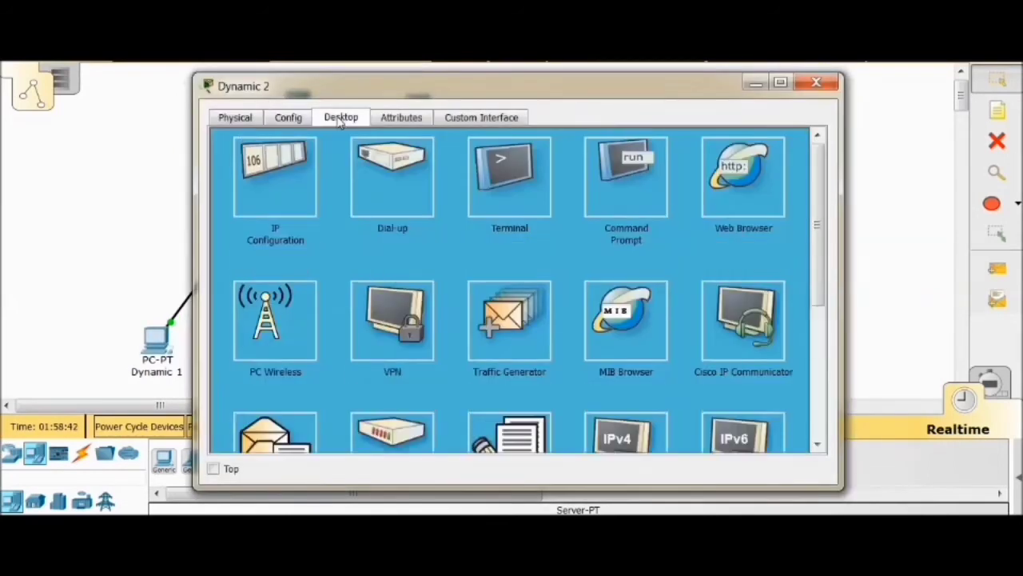
pyautogui.scroll(-3, 515, 339)
pyautogui.click(250, 327)
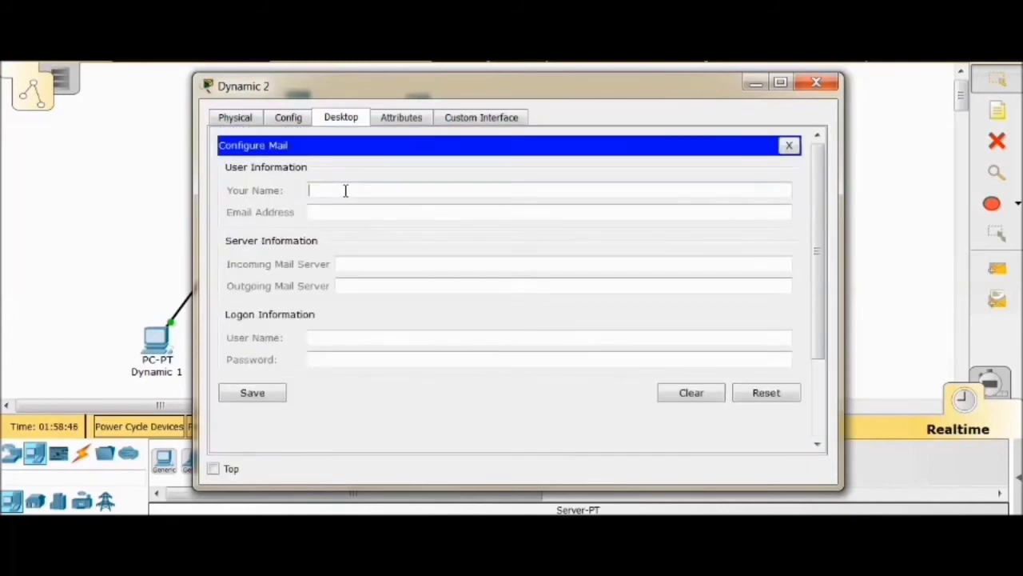
pyautogui.write('Group2')
pyautogui.click(354, 211)
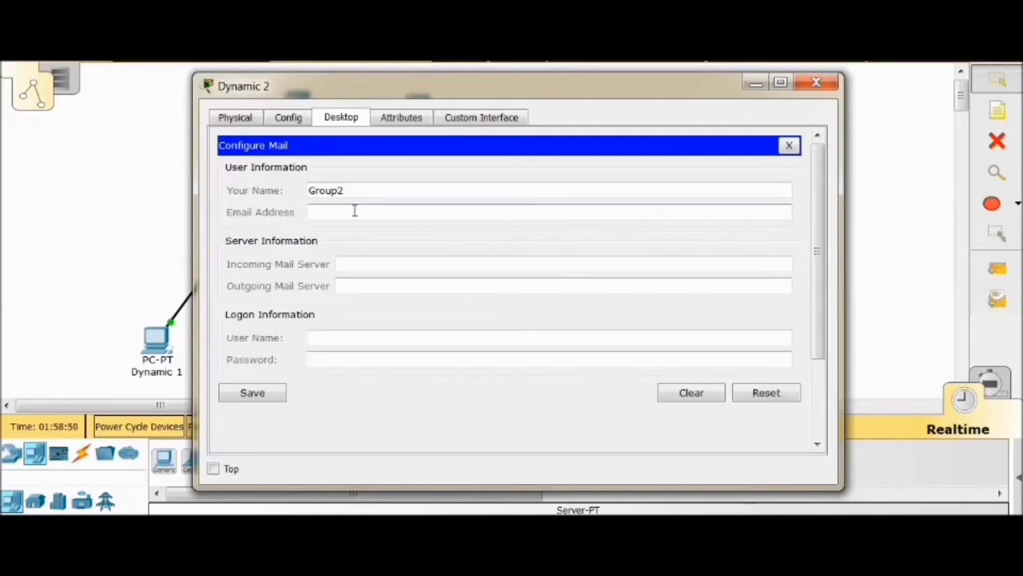
pyautogui.write('user2@mail.amaes.edu')
# Set both the incoming and outgoing mail servers on Dynamic 2 to mail.amaes.edu
pyautogui.click(384, 267)
pyautogui.hotkey('ctrl', 'v')
pyautogui.click(403, 285)
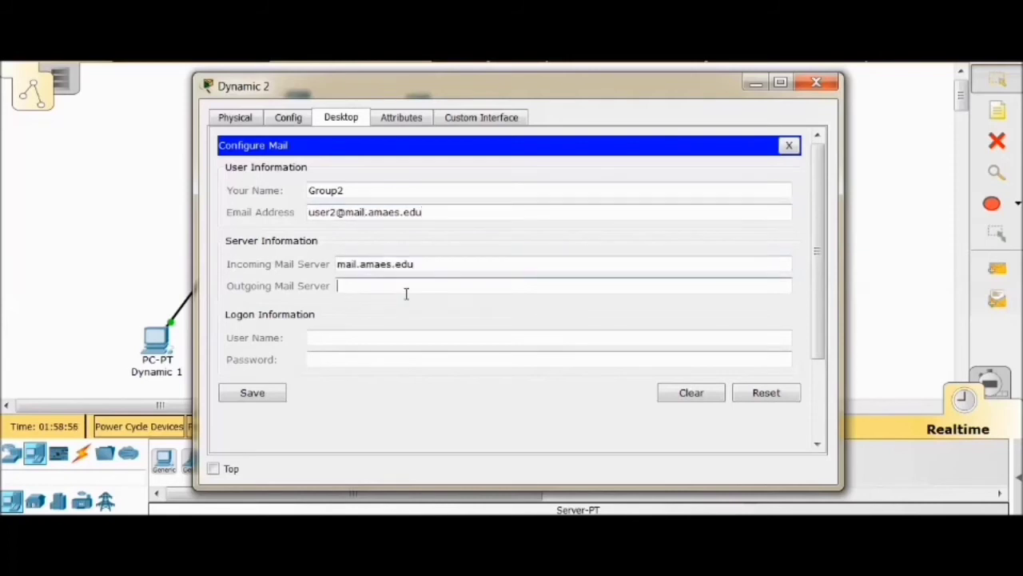
pyautogui.write('mail.amaes.edu')
# Enter User2 as the logon user name, fill in the account password and save Dynamic 2's mail configuration
pyautogui.click(352, 330)
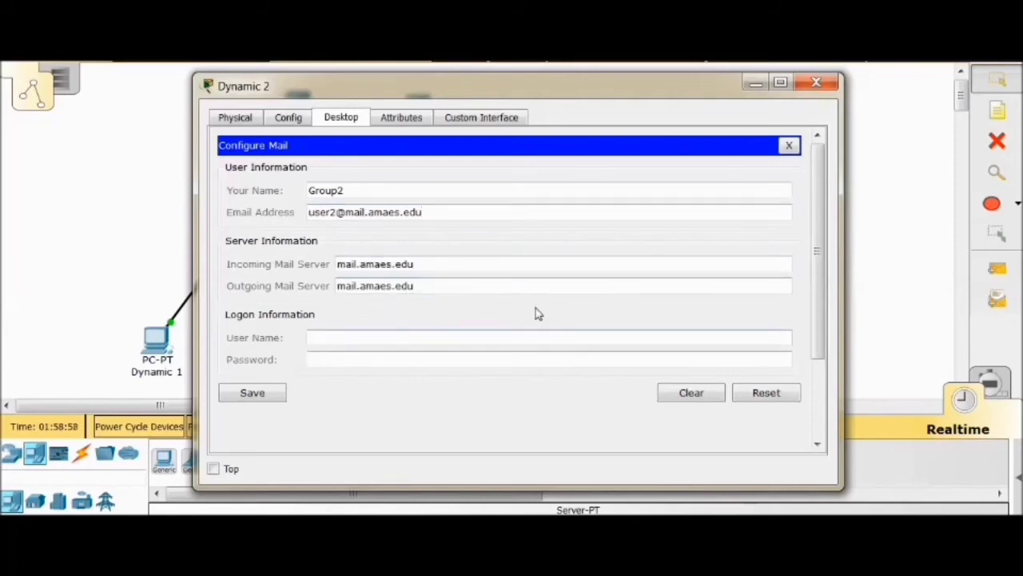
pyautogui.write('User2')
pyautogui.click(336, 359)
pyautogui.write('123456')
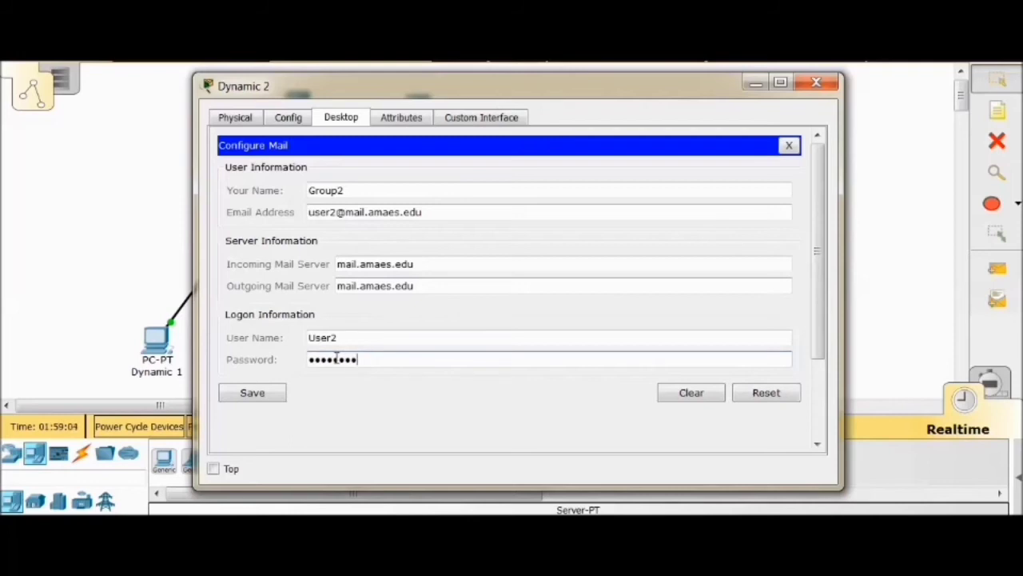
pyautogui.moveTo(393, 363); pyautogui.dragTo(169, 364)
pyautogui.write('1234567')
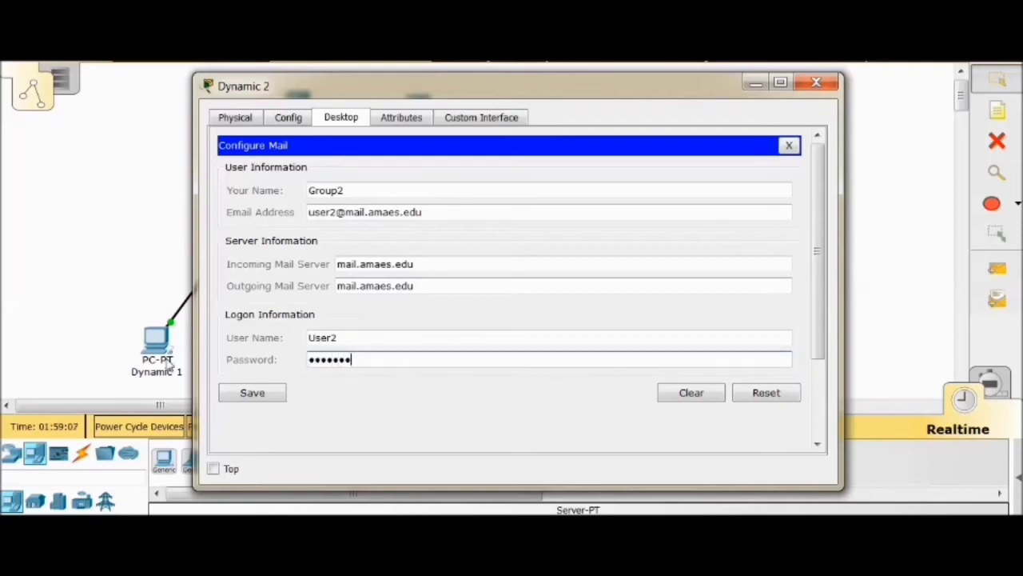
pyautogui.write('8')
pyautogui.click(240, 393)
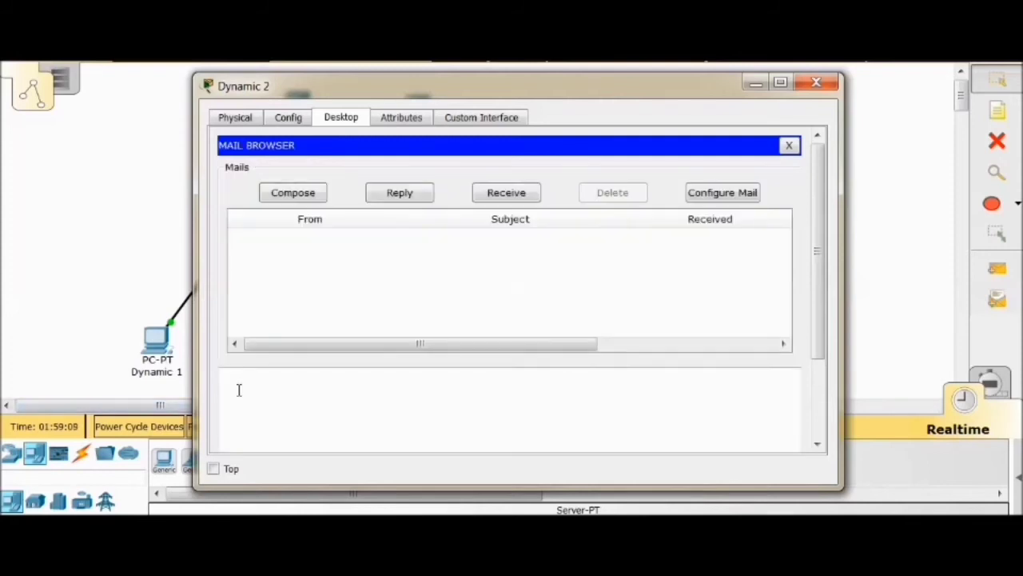
pyautogui.click(789, 145)
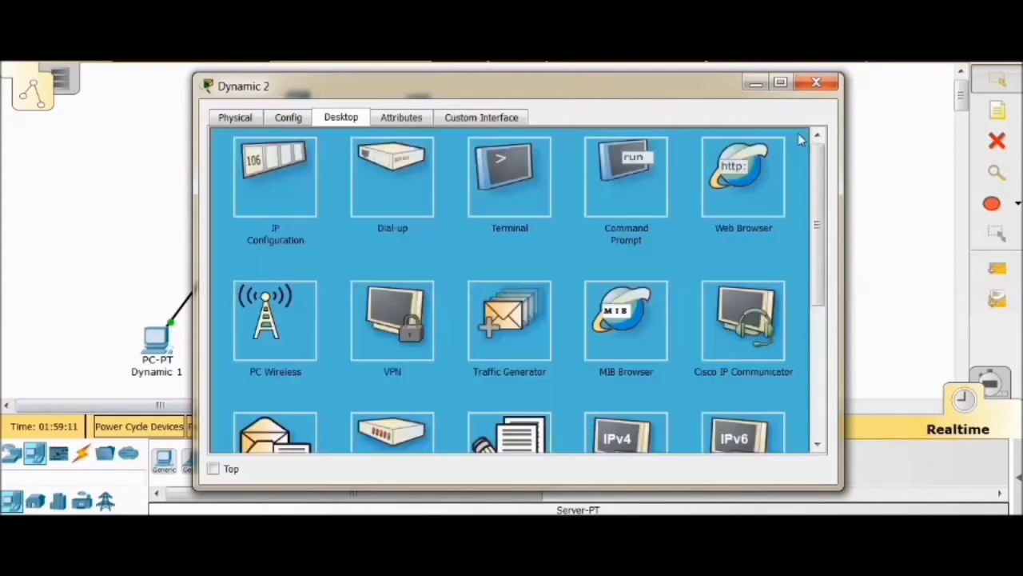
pyautogui.click(817, 84)
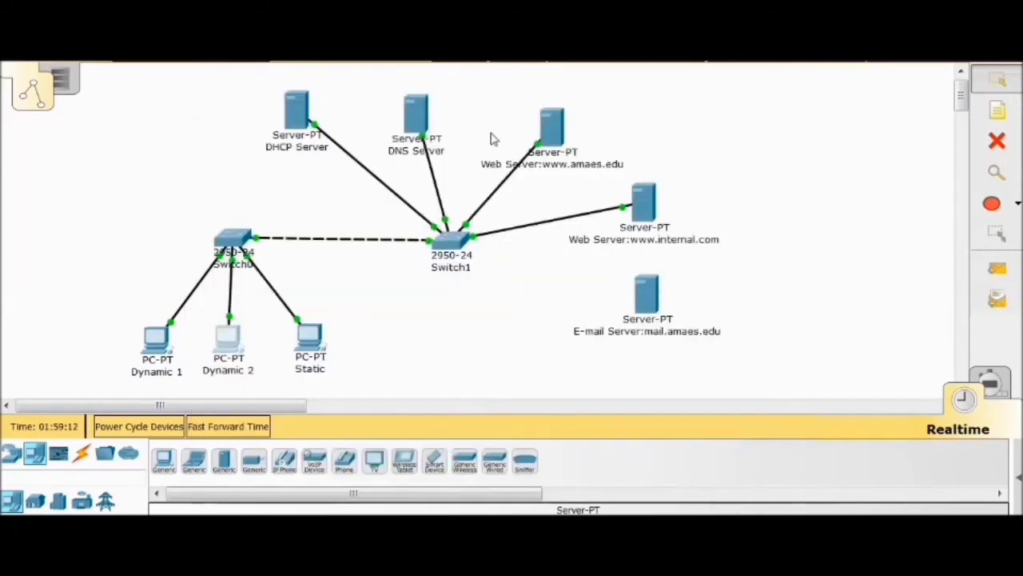
# Open the mail configuration on the Static PC and set the display name to Group3
pyautogui.click(313, 344)
pyautogui.click(344, 120)
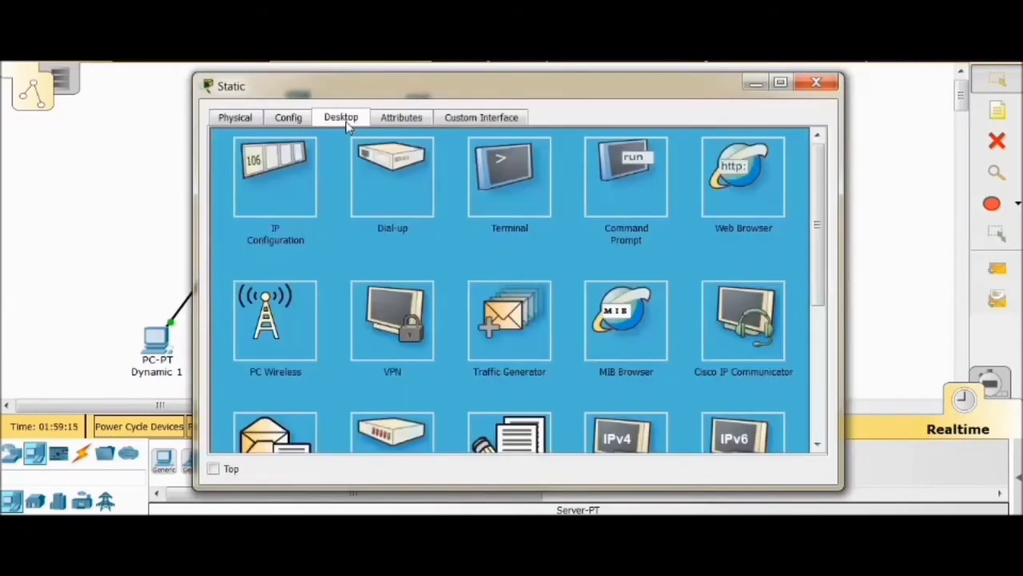
pyautogui.scroll(-3, 306, 375)
pyautogui.click(284, 322)
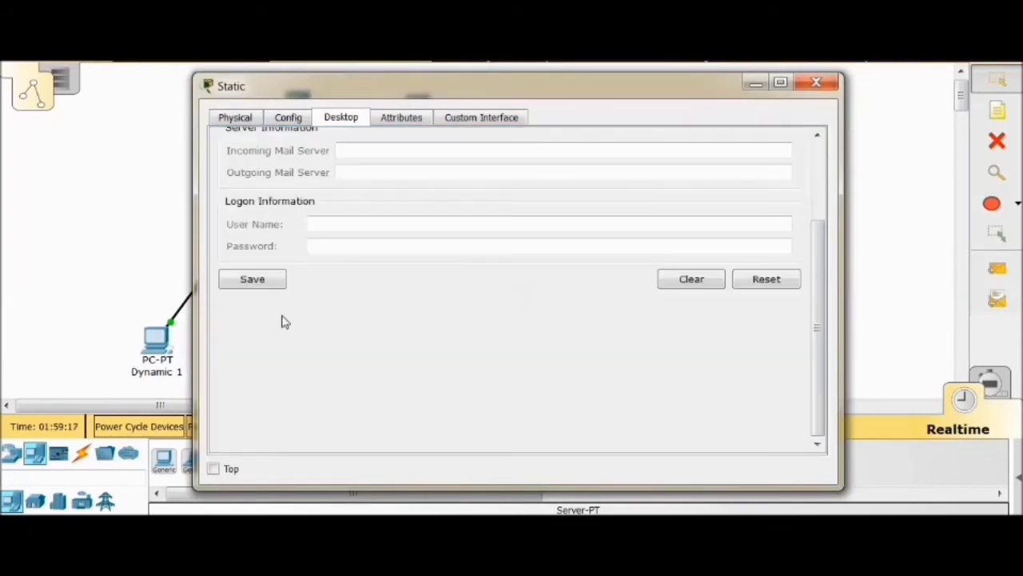
pyautogui.click(324, 191)
pyautogui.write('u')
pyautogui.press('BackSpace')
pyautogui.write('user3')
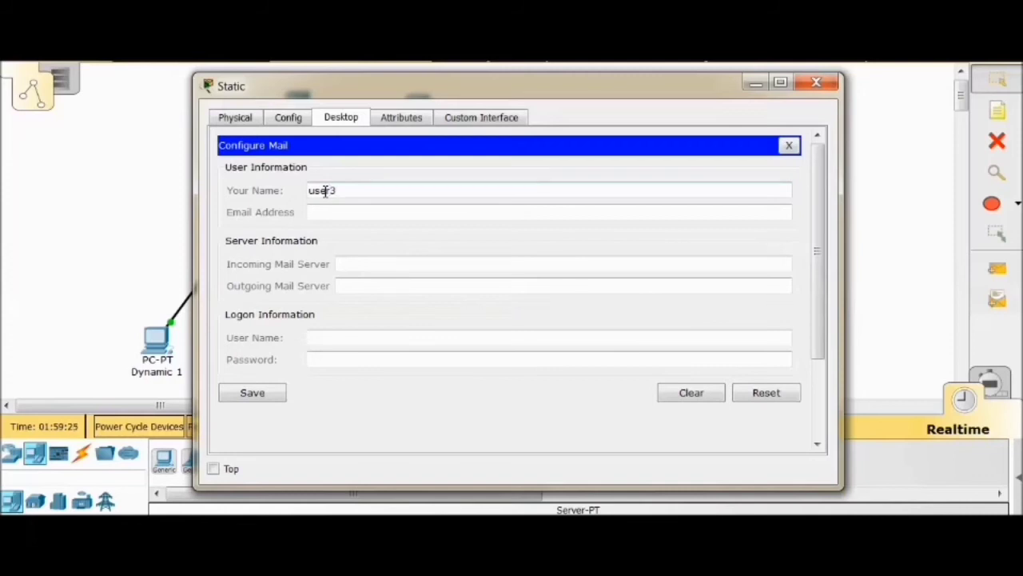
pyautogui.press('BackSpace')
pyautogui.press('BackSpace')
pyautogui.write('Group')
# Fill in the third user's e-mail address, on the mail.amaes.edu domain, in the Static PC's mail configuration
pyautogui.click(377, 213)
pyautogui.write('us')
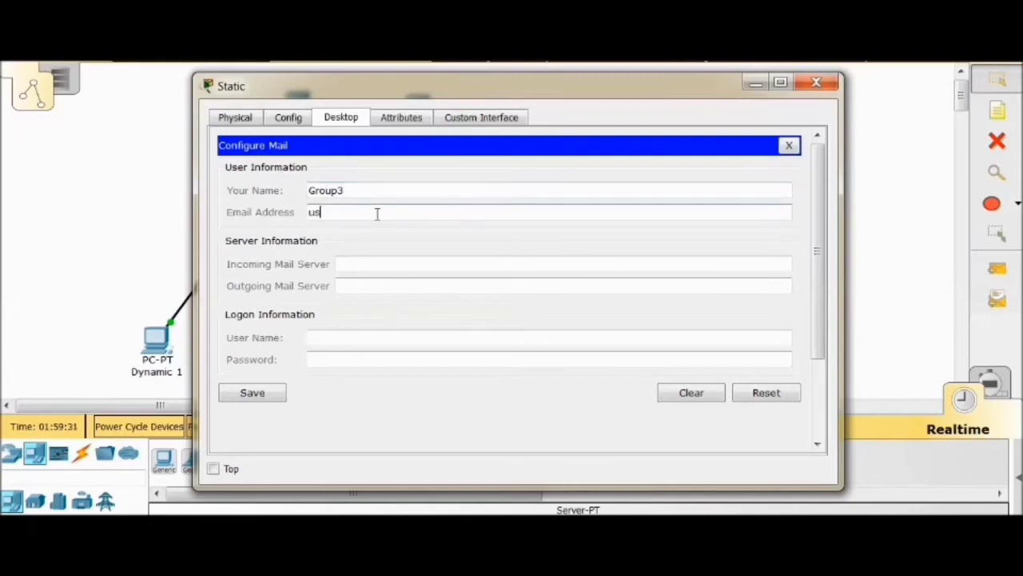
pyautogui.write('er3@')
pyautogui.press('BackSpace')
pyautogui.write('@mai')
pyautogui.press('BackSpace')
pyautogui.press('BackSpace')
pyautogui.press('BackSpace')
pyautogui.press('BackSpace')
pyautogui.write('mail.amaes.edu')
# Set both the incoming and outgoing mail servers on the Static PC to mail.amaes.edu
pyautogui.click(370, 265)
pyautogui.write('mail.amaes.edu')
pyautogui.click(381, 284)
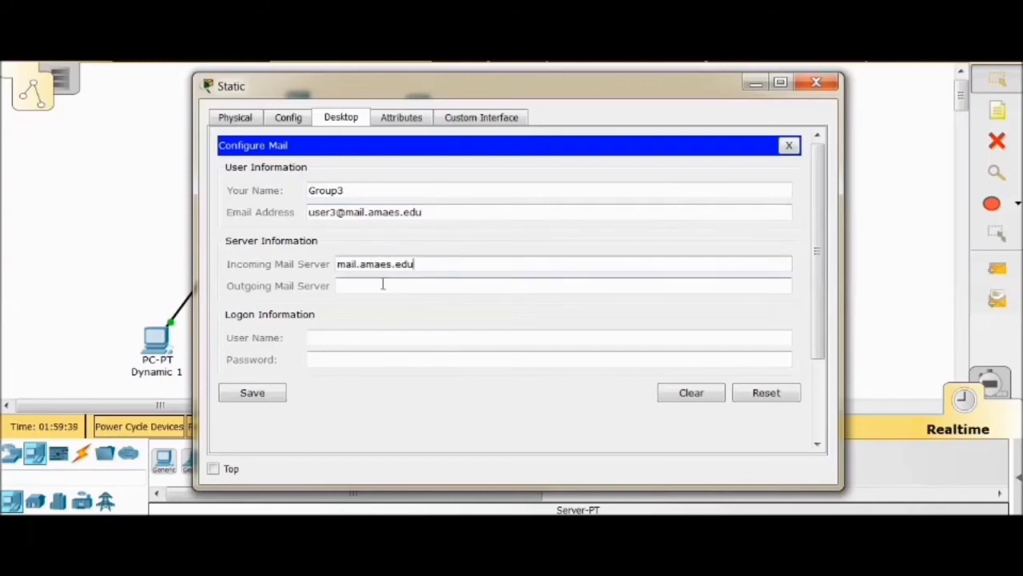
pyautogui.write('mail.amaes.edu')
# Enter User3 as the logon user name, fill in the account password and save the Static PC's mail configuration
pyautogui.click(357, 337)
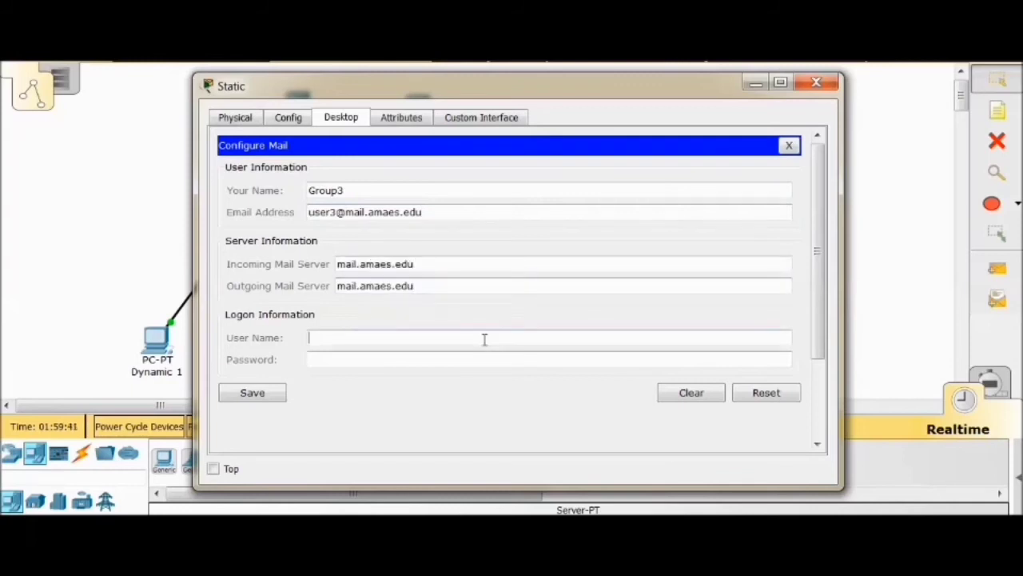
pyautogui.write('User3')
pyautogui.click(474, 359)
pyautogui.write('us')
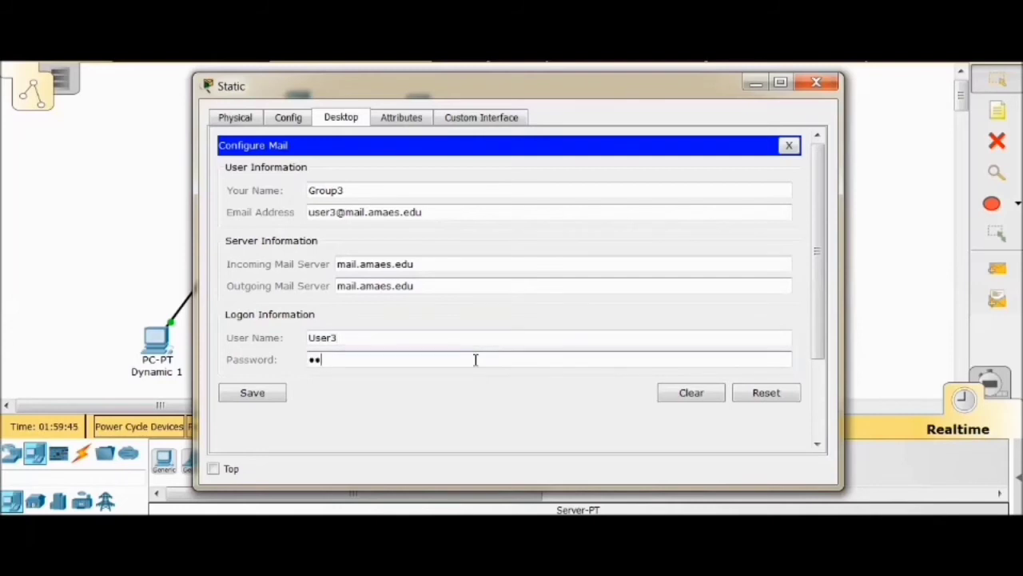
pyautogui.write('3')
pyautogui.click(245, 391)
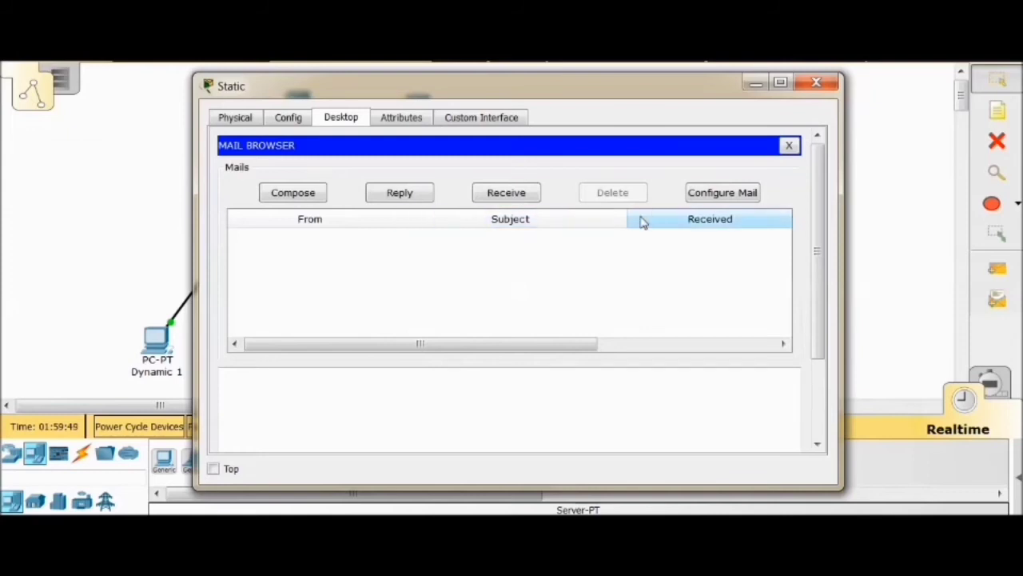
pyautogui.click(789, 146)
pyautogui.click(816, 82)
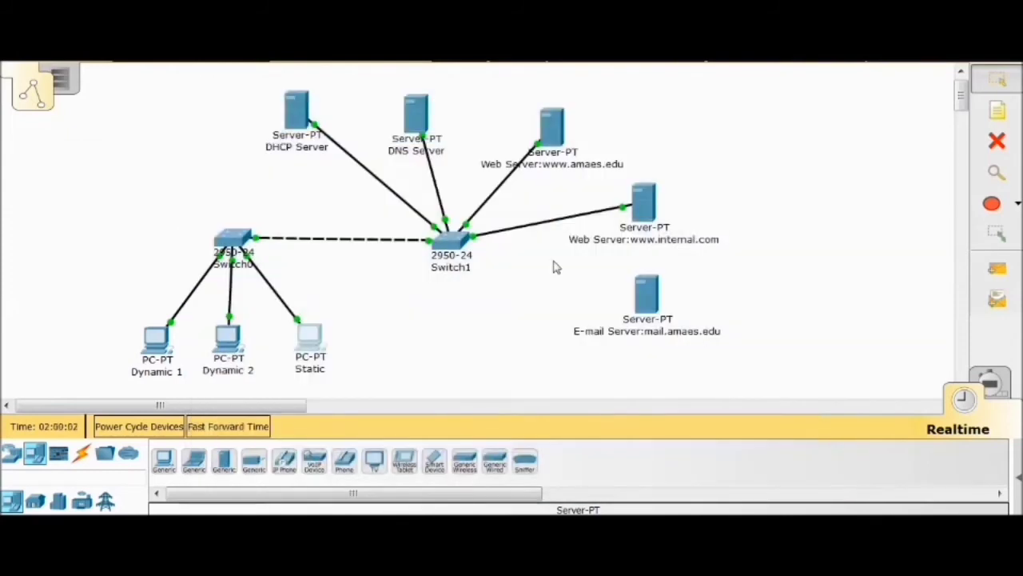
# Connect the mail.amaes.edu e-mail server to Switch1 using the automatically chosen connection type
pyautogui.click(82, 454)
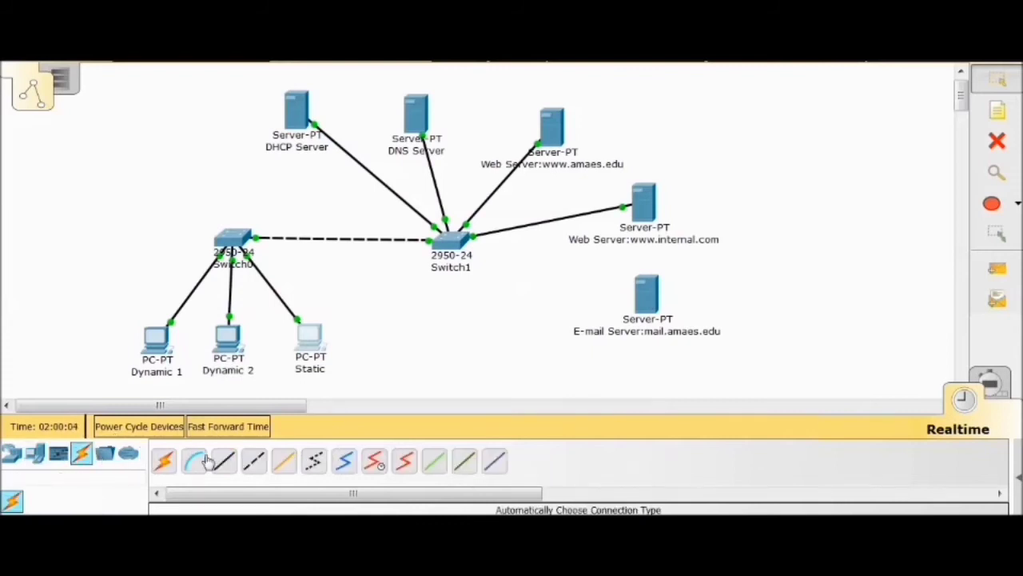
pyautogui.click(164, 461)
pyautogui.click(646, 296)
pyautogui.click(452, 240)
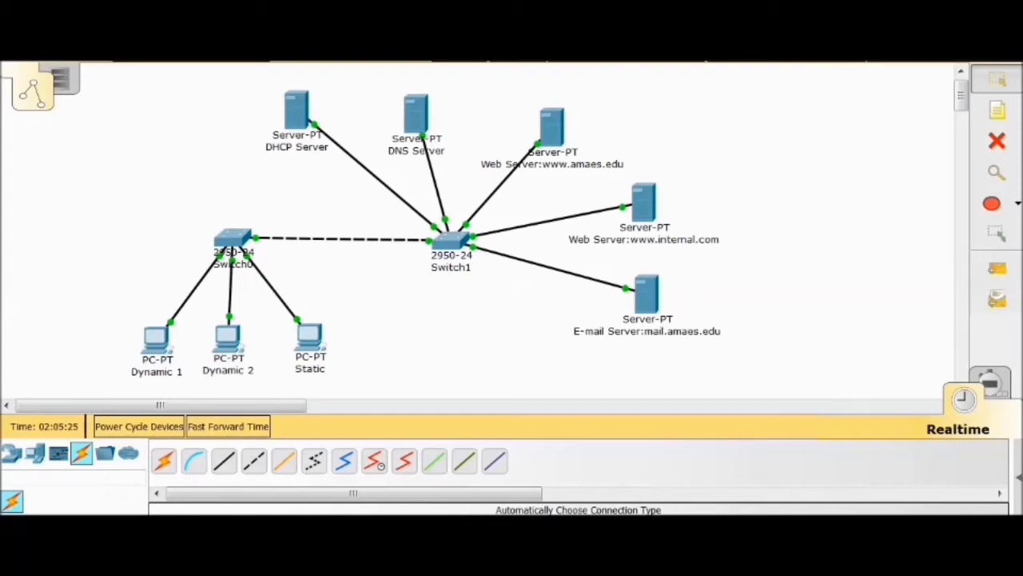
# Check the DNS service settings on the DHCP Server
pyautogui.click(296, 120)
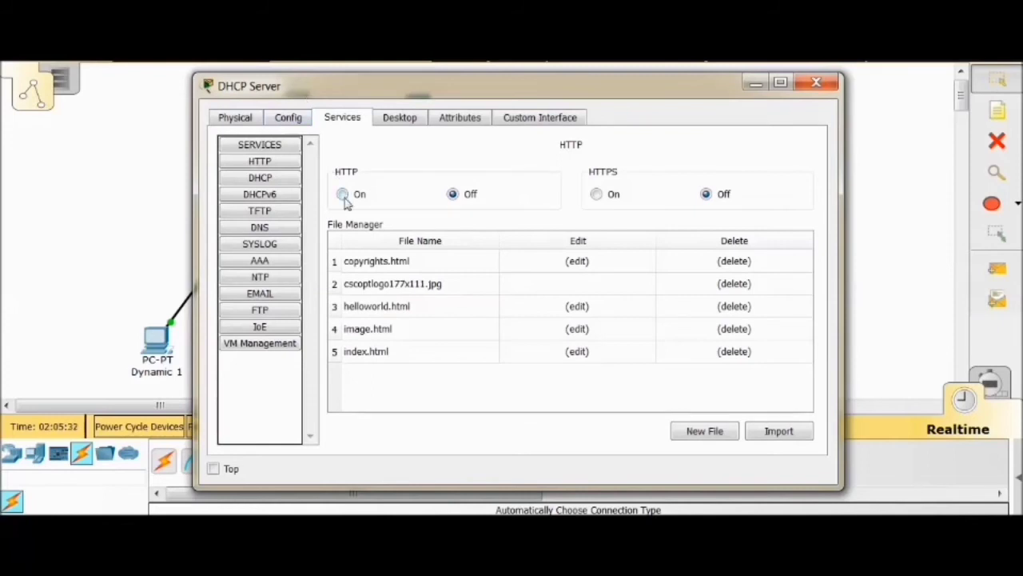
pyautogui.click(259, 228)
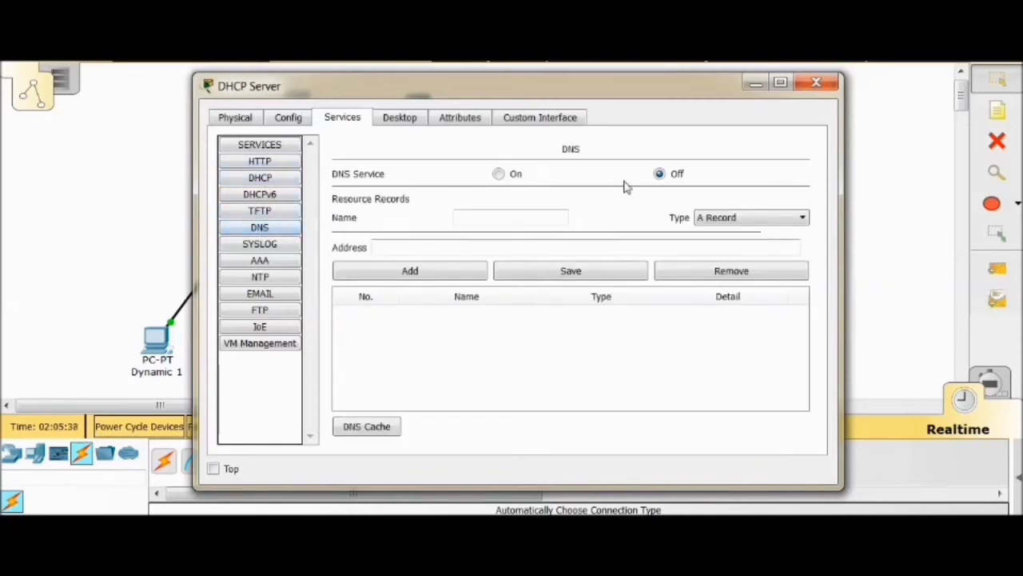
pyautogui.click(822, 85)
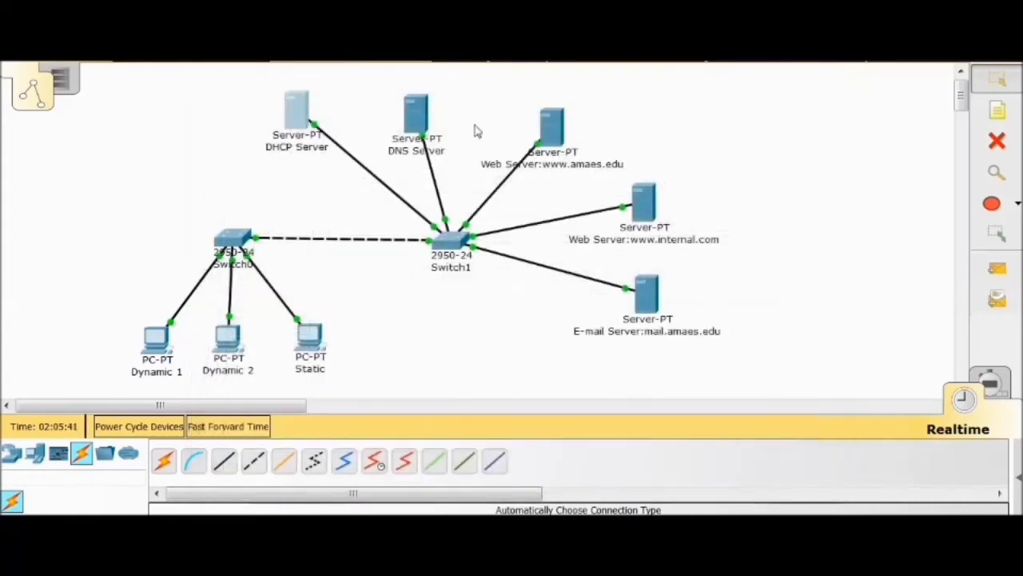
# Turn on the DNS service on the DNS Server
pyautogui.click(418, 127)
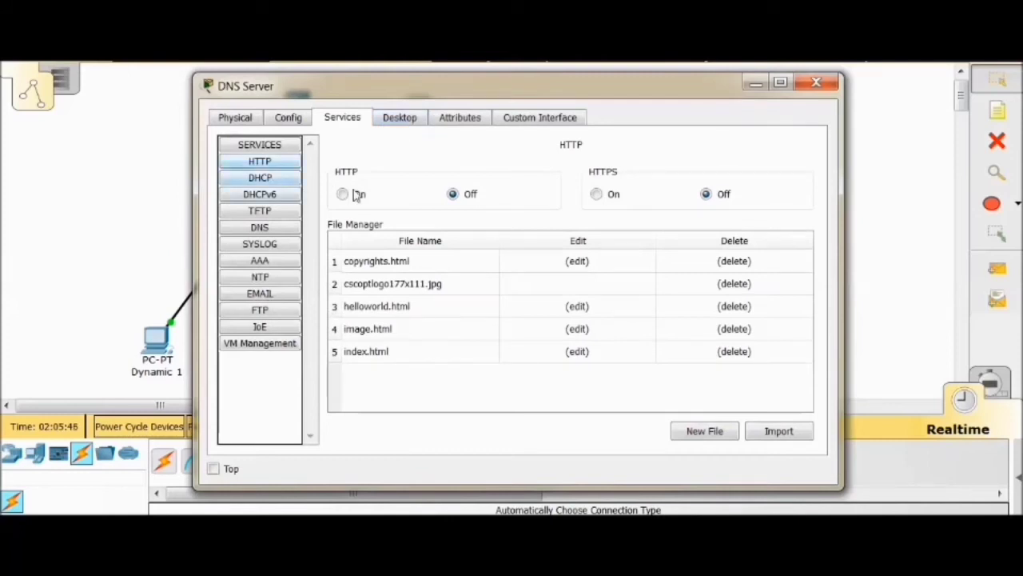
pyautogui.click(261, 177)
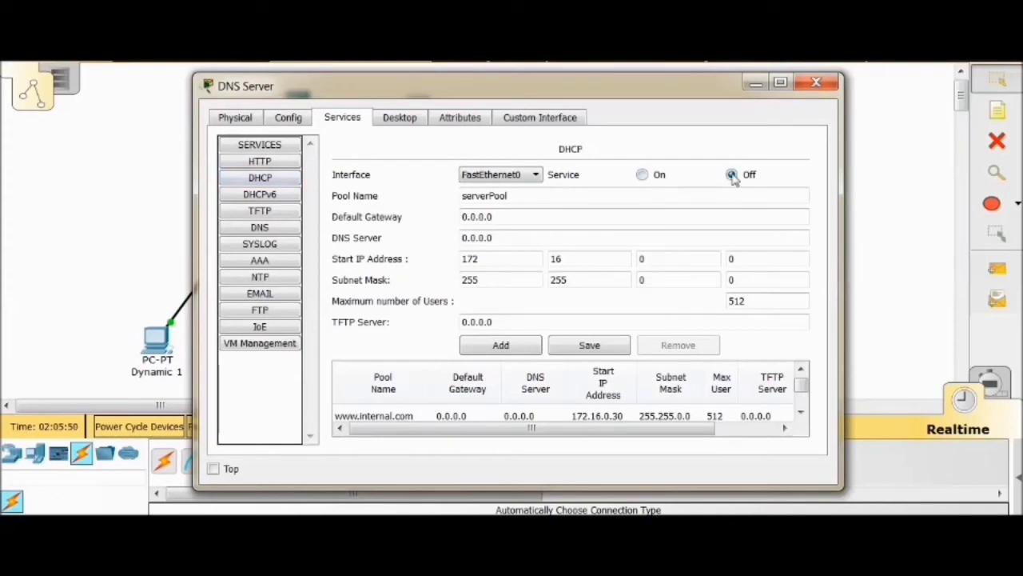
pyautogui.click(270, 229)
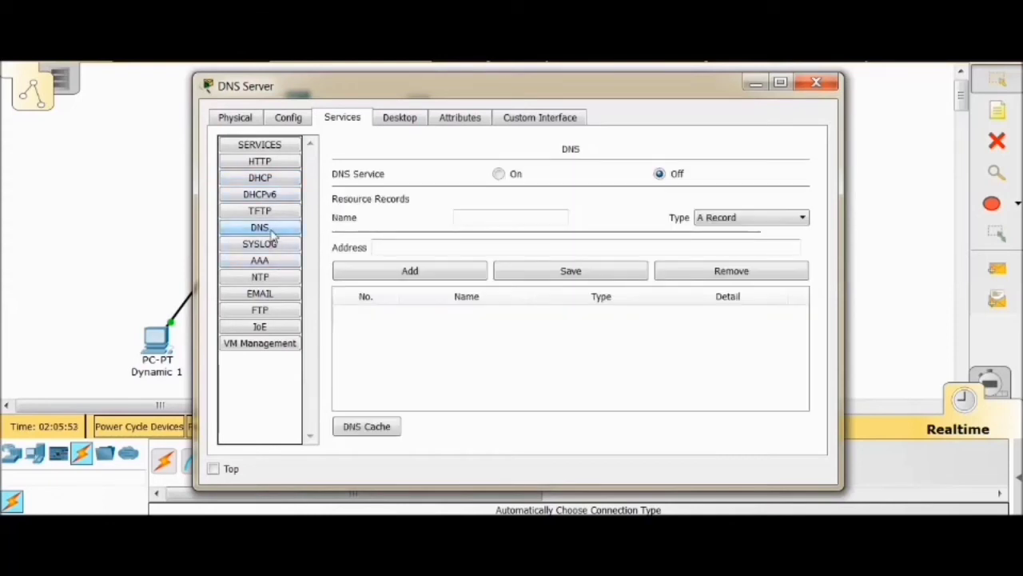
pyautogui.click(499, 174)
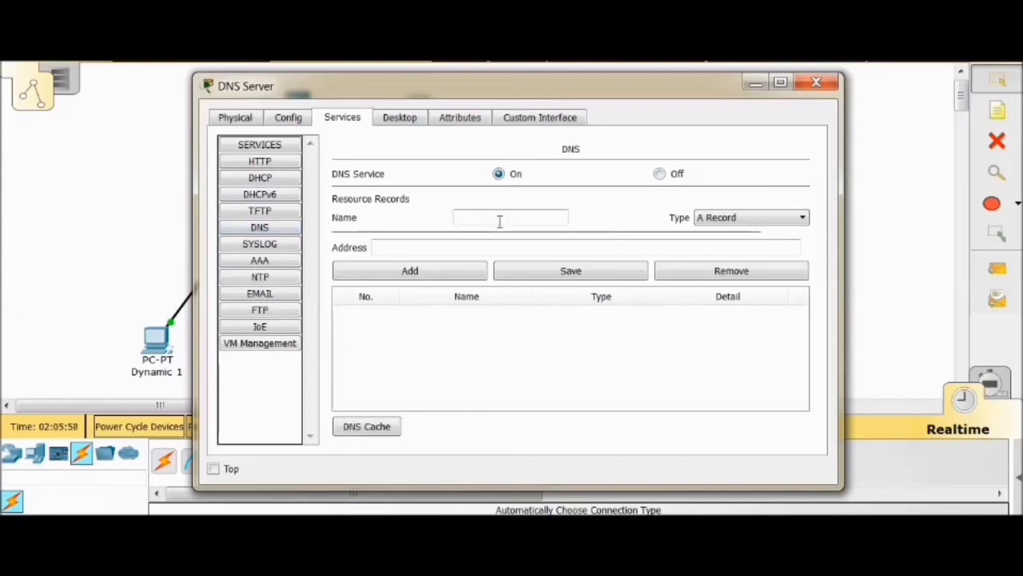
# Enter mail.amaes.edu as the name of a new A record on the DNS Server
pyautogui.click(434, 250)
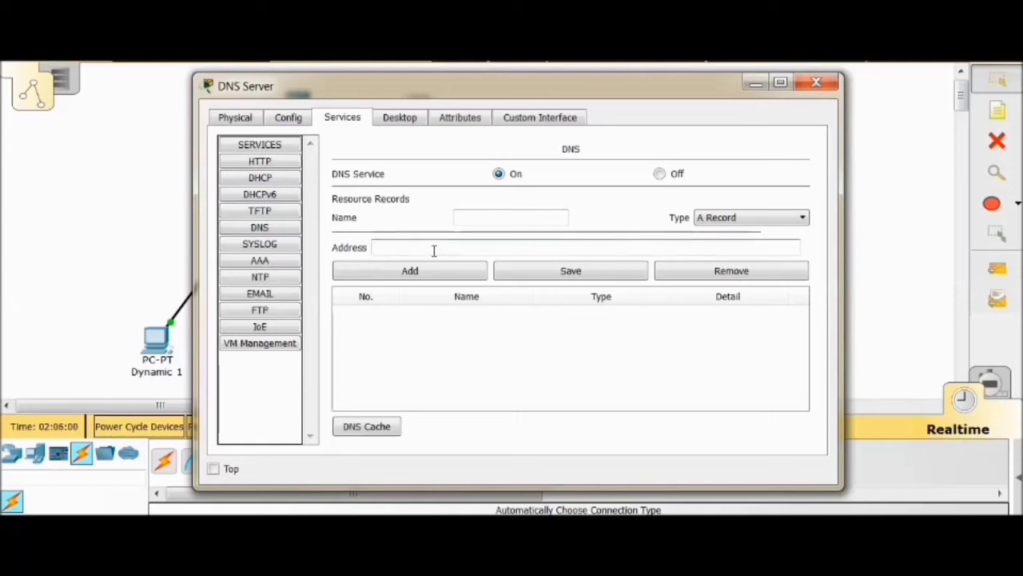
pyautogui.click(479, 217)
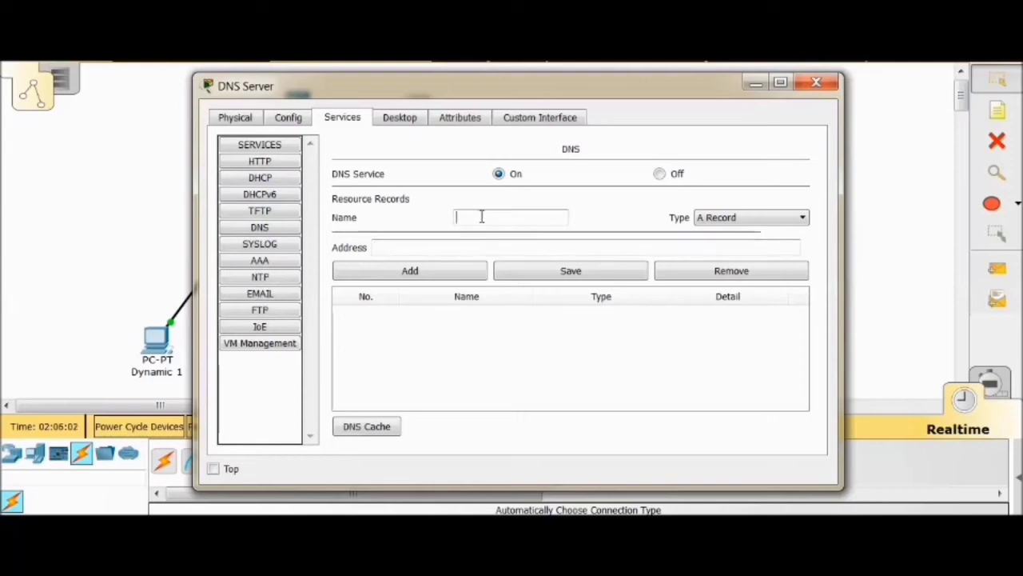
pyautogui.write('maila')
pyautogui.write('nae')
pyautogui.write('s.edu')
pyautogui.click(476, 216)
pyautogui.write('.')
# Set the mail.amaes.edu record's address to 172.16.0.40 and add the record to the DNS table
pyautogui.click(532, 248)
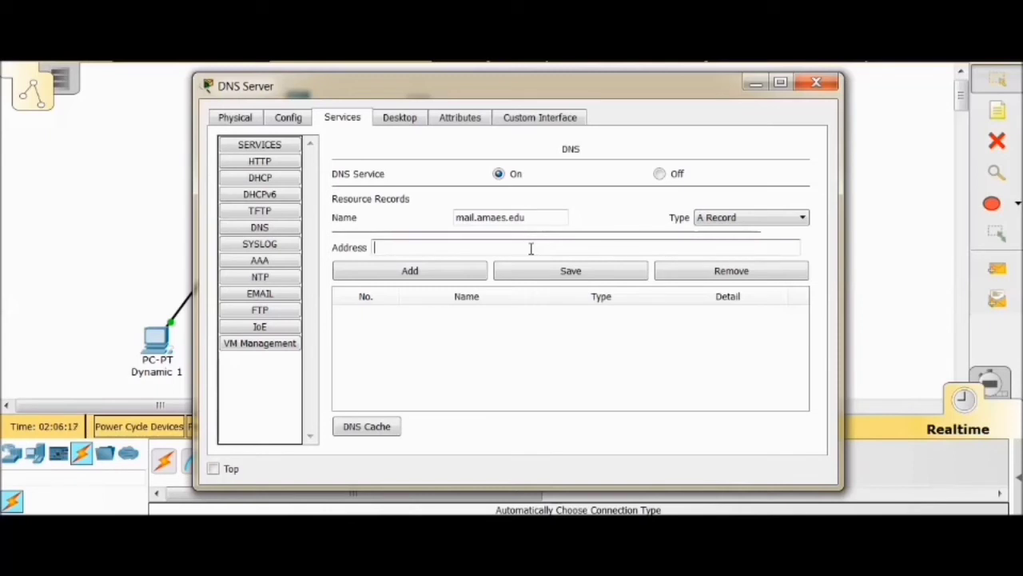
pyautogui.write('mail.amaes.edu')
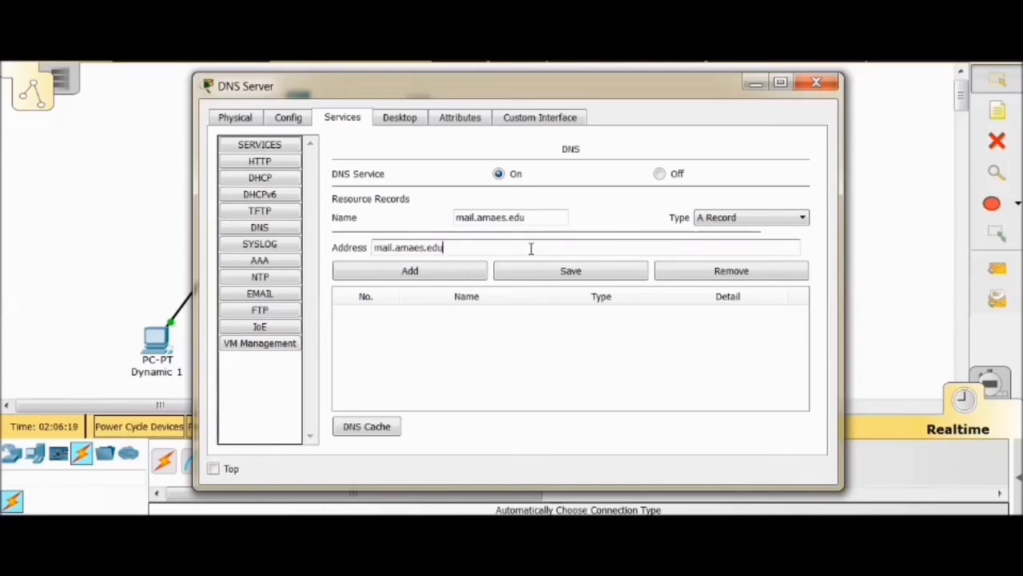
pyautogui.press('BackSpace')
pyautogui.press('BackSpace')
pyautogui.press('BackSpace')
pyautogui.press('BackSpace')
pyautogui.press('BackSpace')
pyautogui.press('BackSpace')
pyautogui.press('BackSpace')
pyautogui.press('BackSpace')
pyautogui.press('BackSpace')
pyautogui.press('BackSpace')
pyautogui.press('BackSpace')
pyautogui.press('BackSpace')
pyautogui.press('BackSpace')
pyautogui.press('BackSpace')
pyautogui.write('172.1')
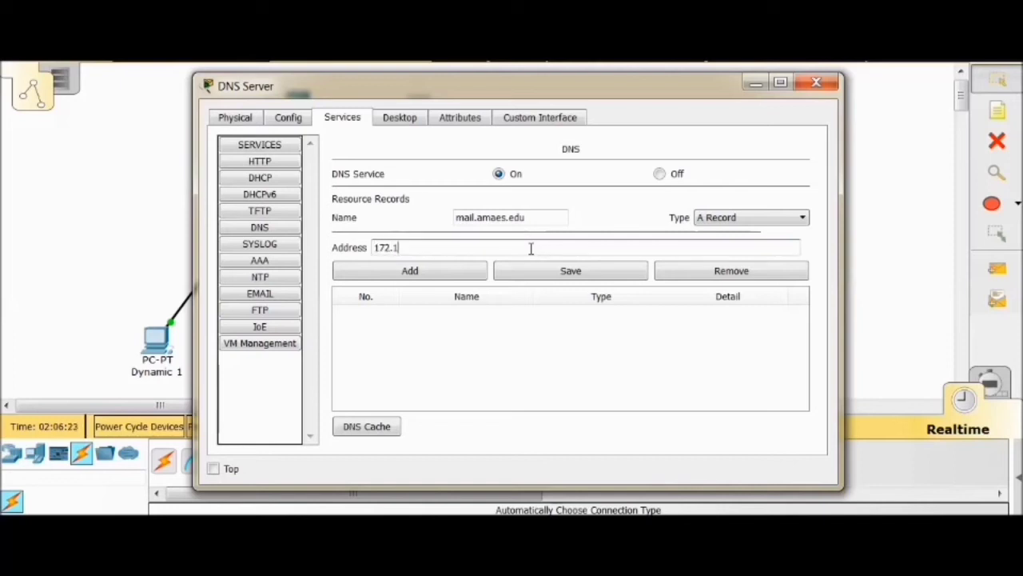
pyautogui.write('6.0.40')
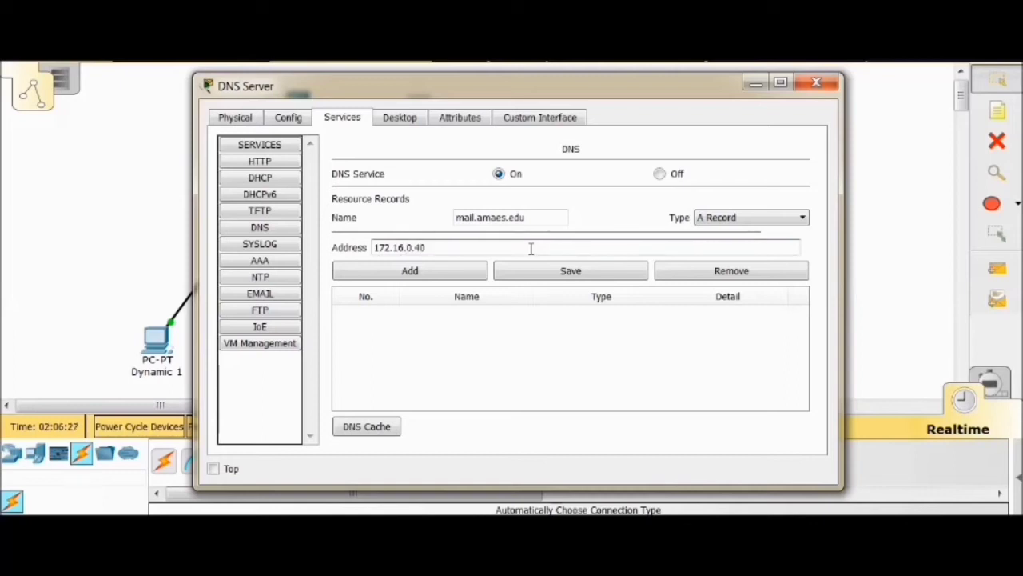
pyautogui.click(382, 272)
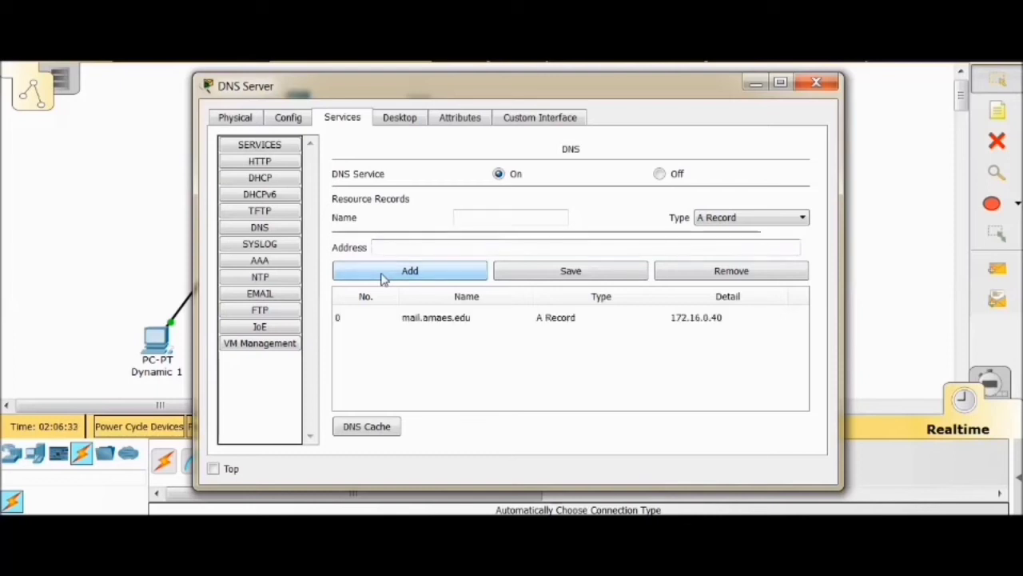
pyautogui.click(472, 219)
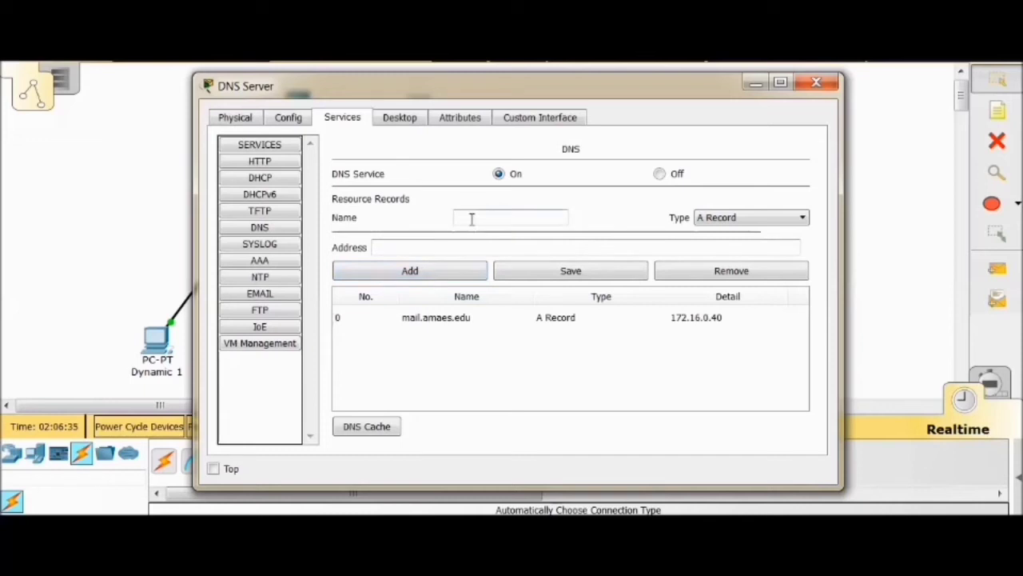
pyautogui.write('www.amaes.edu')
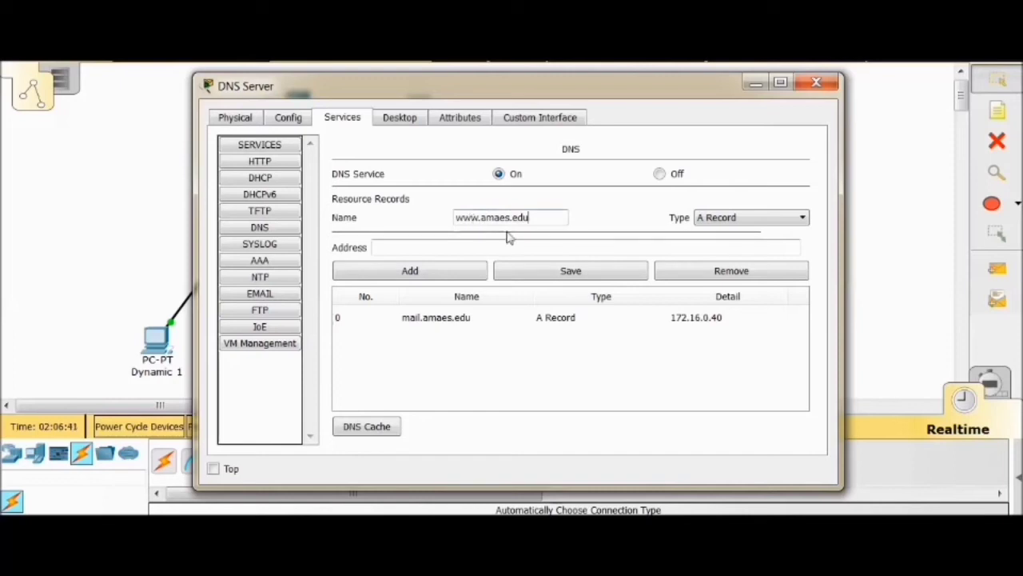
pyautogui.click(454, 246)
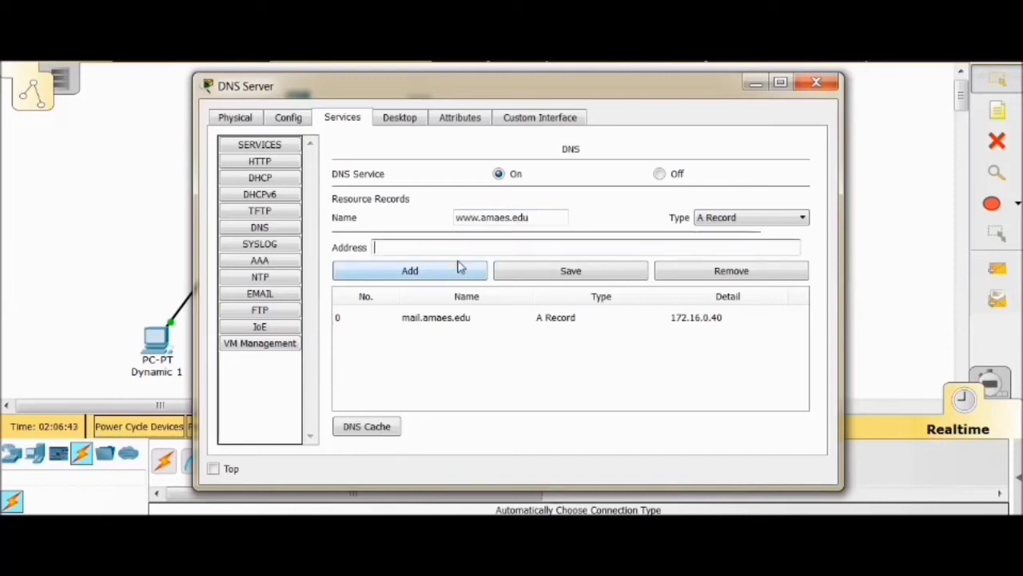
pyautogui.write('172.16.0.20')
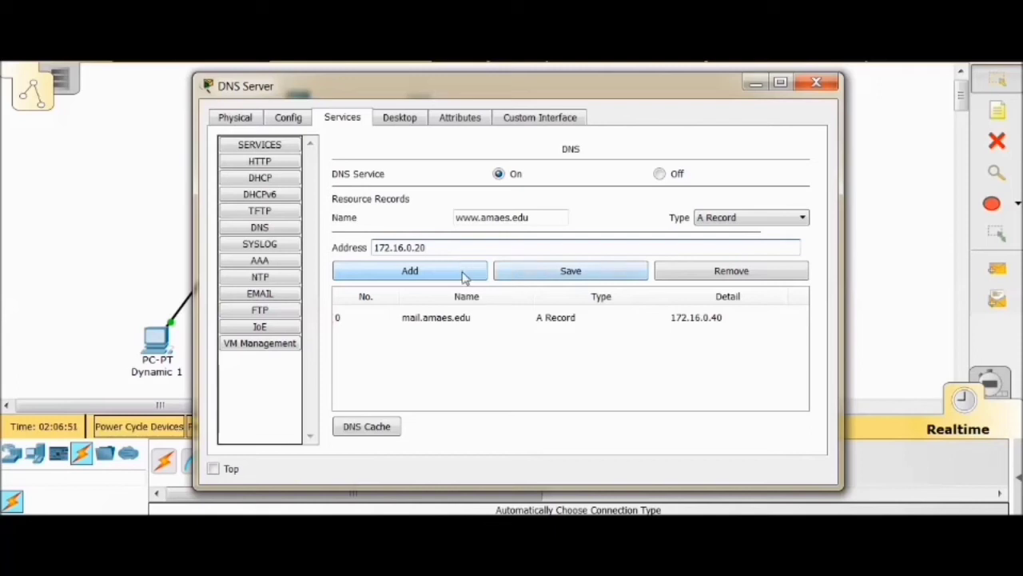
pyautogui.click(462, 275)
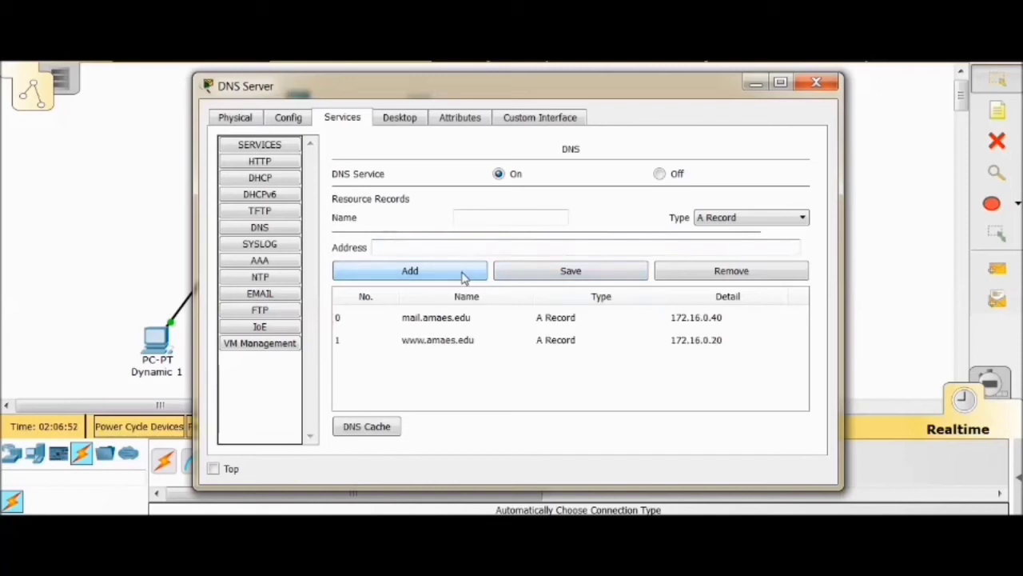
pyautogui.click(479, 218)
pyautogui.write('www.internal')
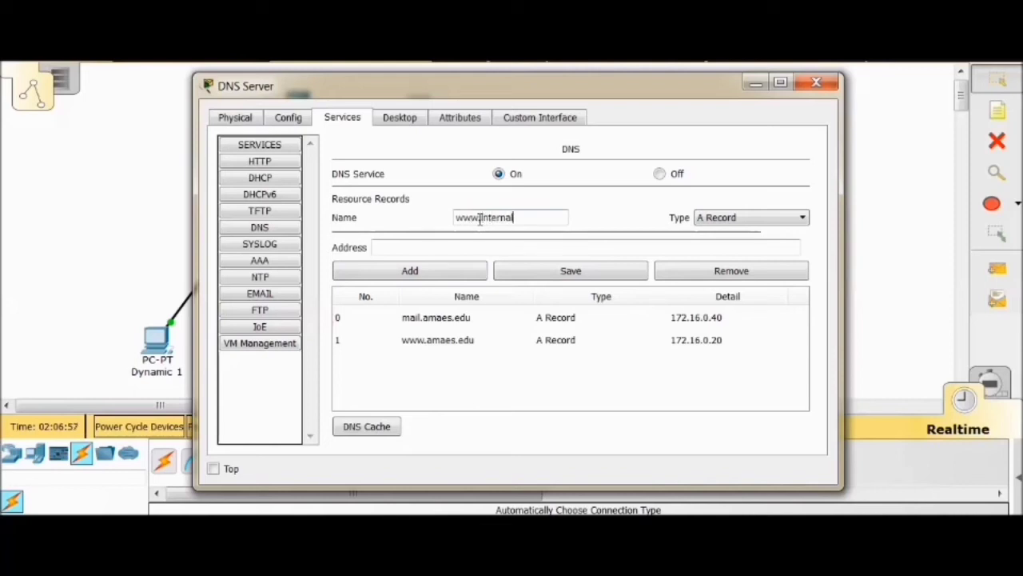
pyautogui.write('.com')
pyautogui.click(409, 248)
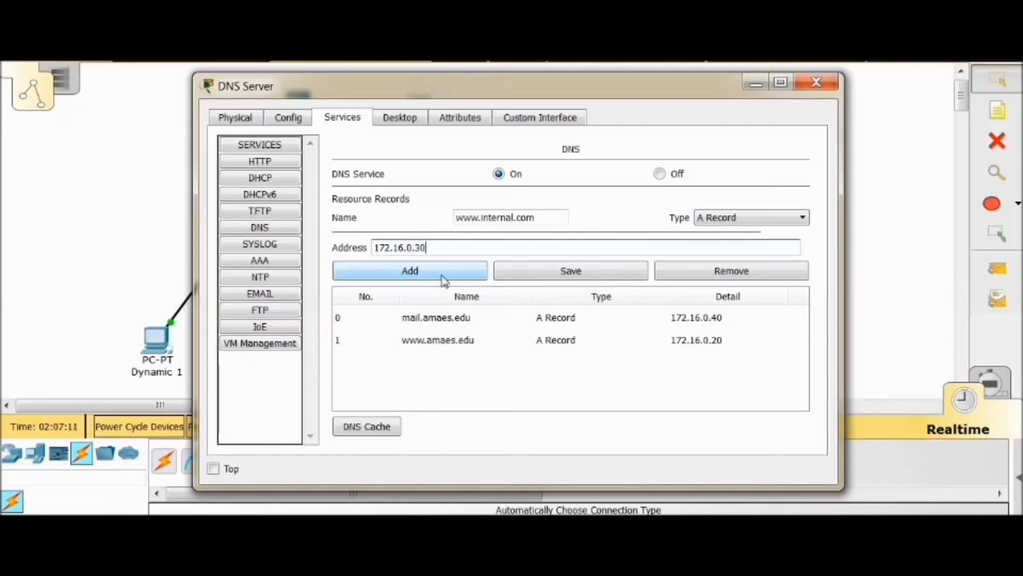
pyautogui.click(444, 276)
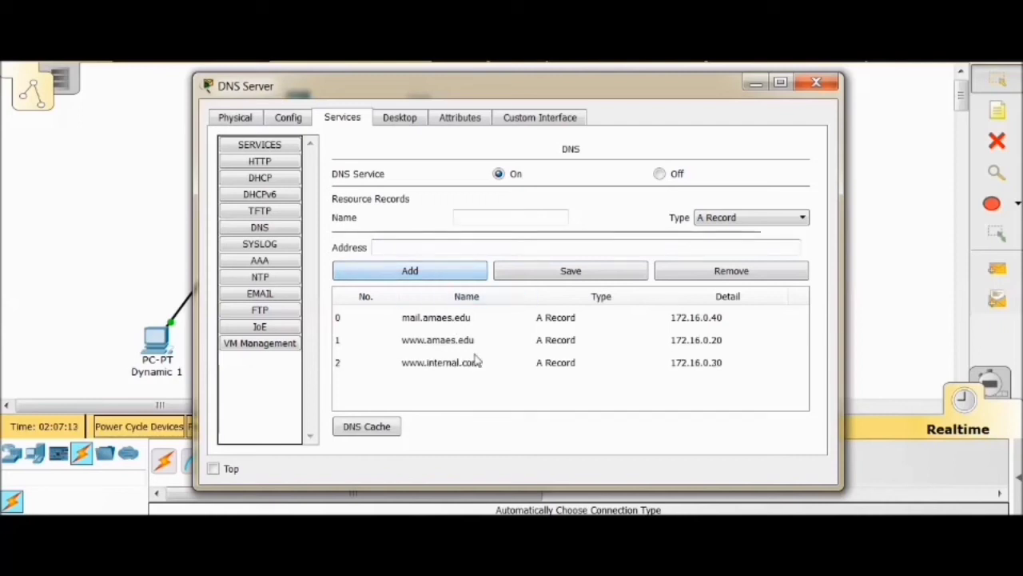
pyautogui.click(814, 85)
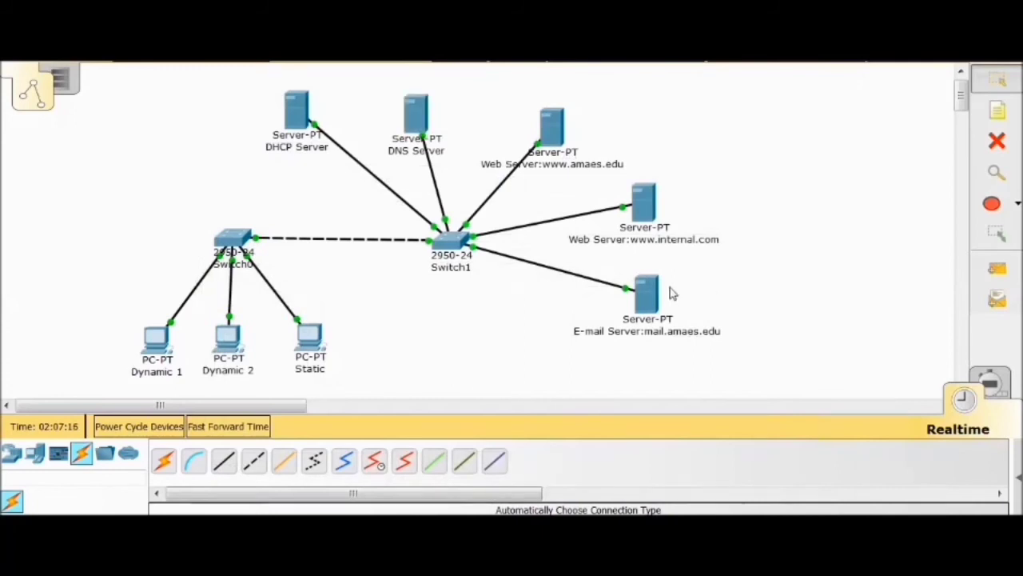
# Check the DHCP, DNS and EMAIL service settings on the mail.amaes.edu E-mail Server
pyautogui.click(647, 297)
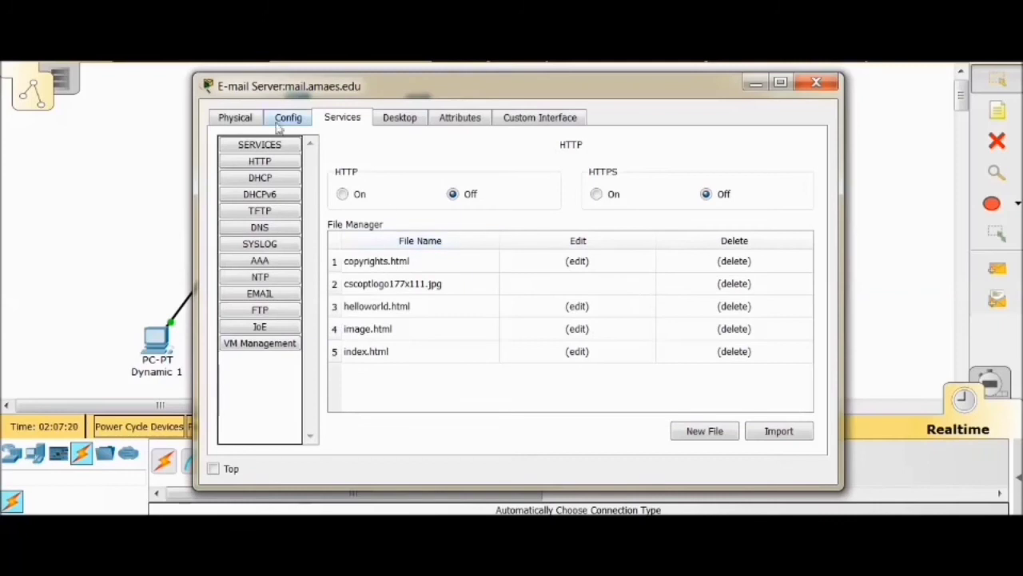
pyautogui.click(275, 181)
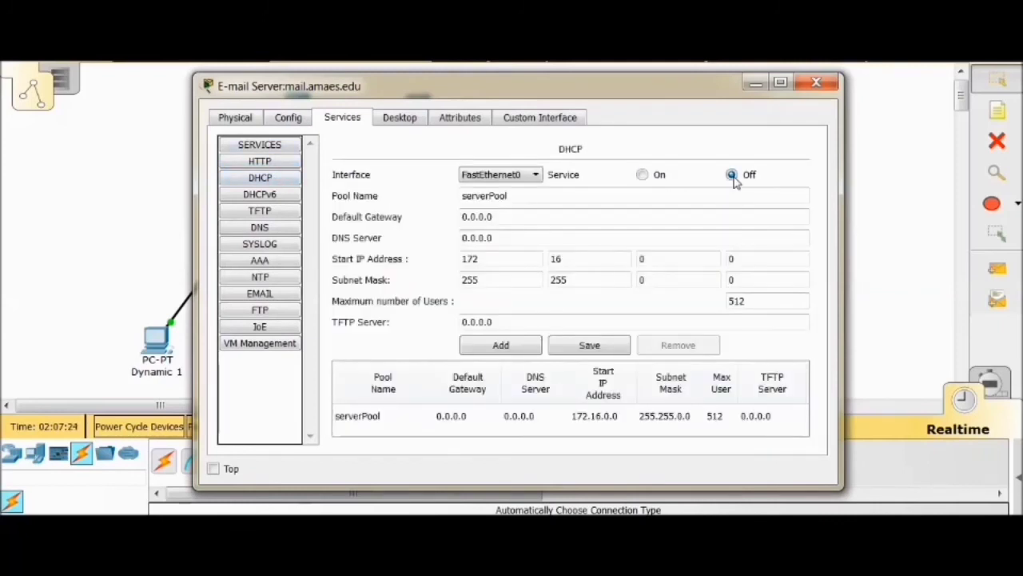
pyautogui.click(273, 228)
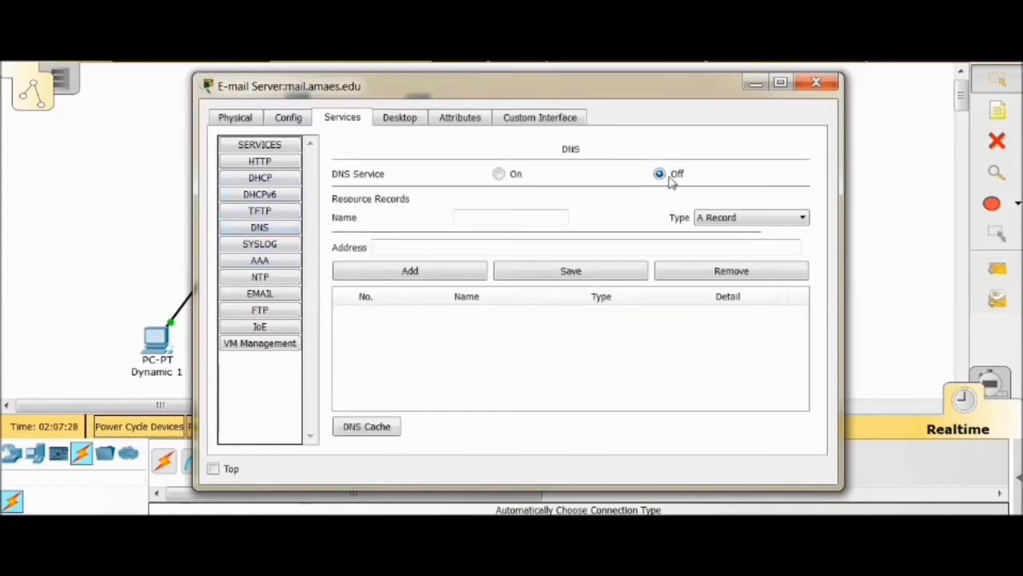
pyautogui.click(280, 299)
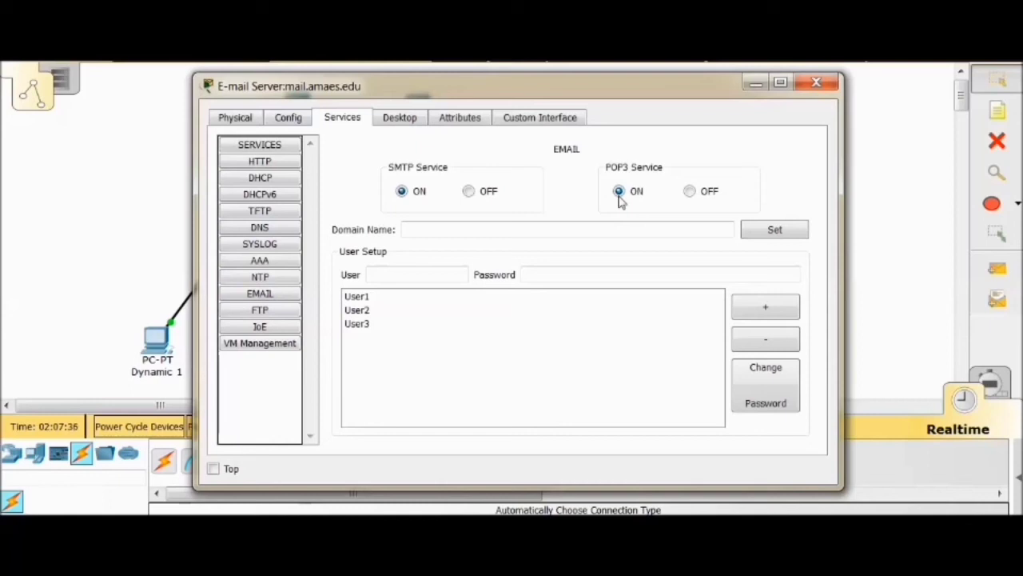
pyautogui.click(816, 83)
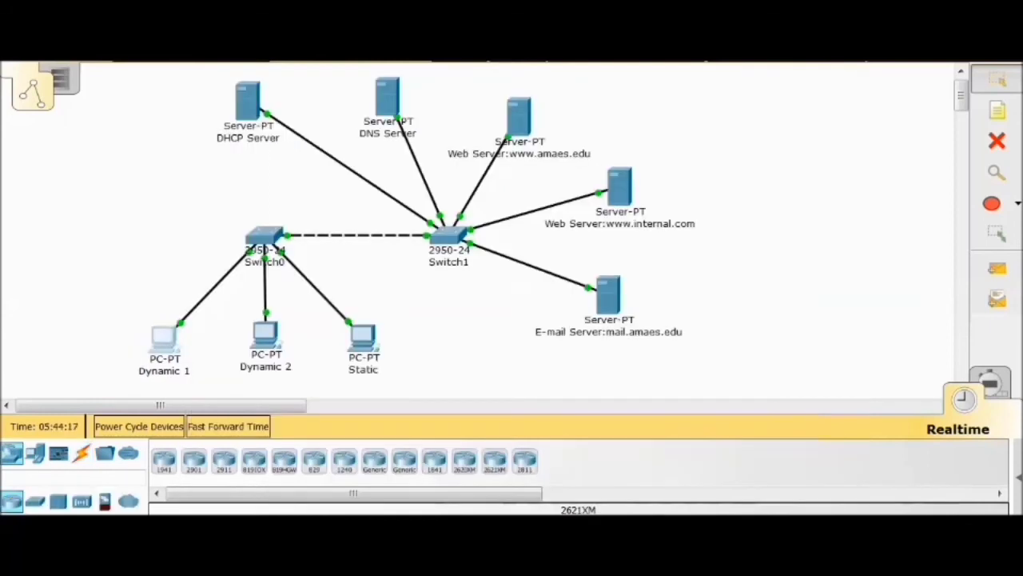
# Start a new mail on the Dynamic 1 PC, addressed to user2's e-mail account on the mail server
pyautogui.click(164, 339)
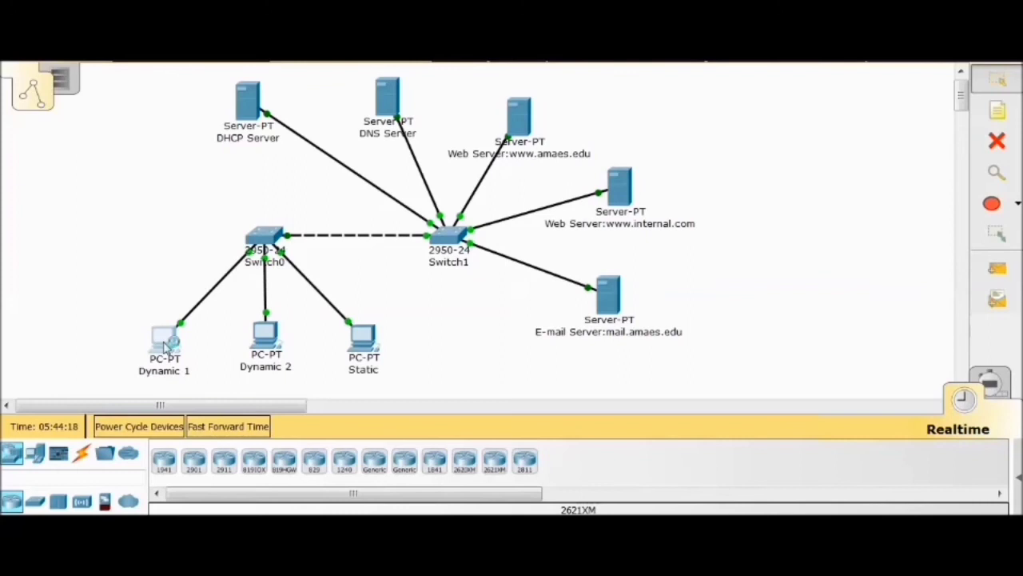
pyautogui.scroll(-2, 259, 348)
pyautogui.scroll(-1, 258, 347)
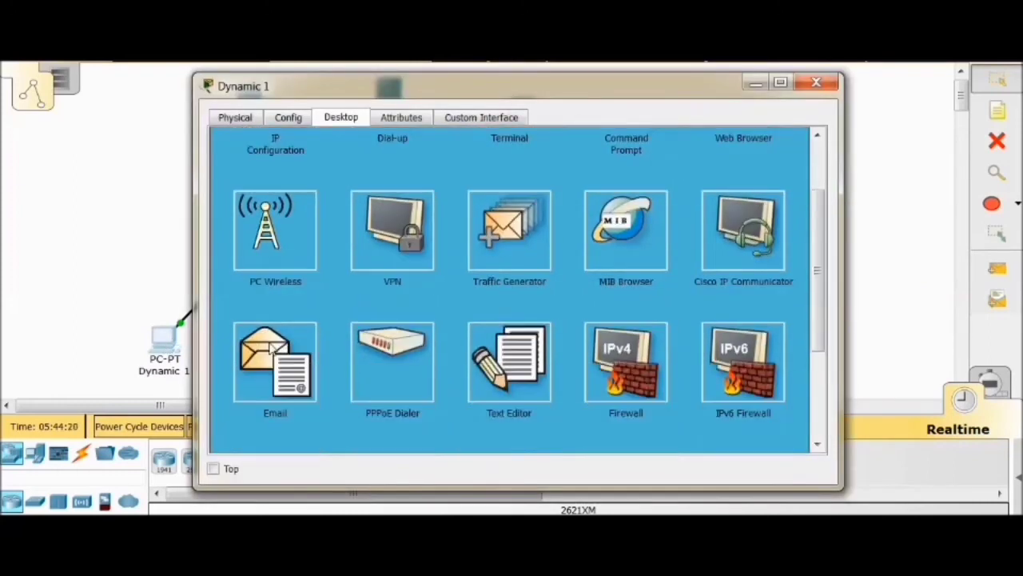
pyautogui.click(270, 343)
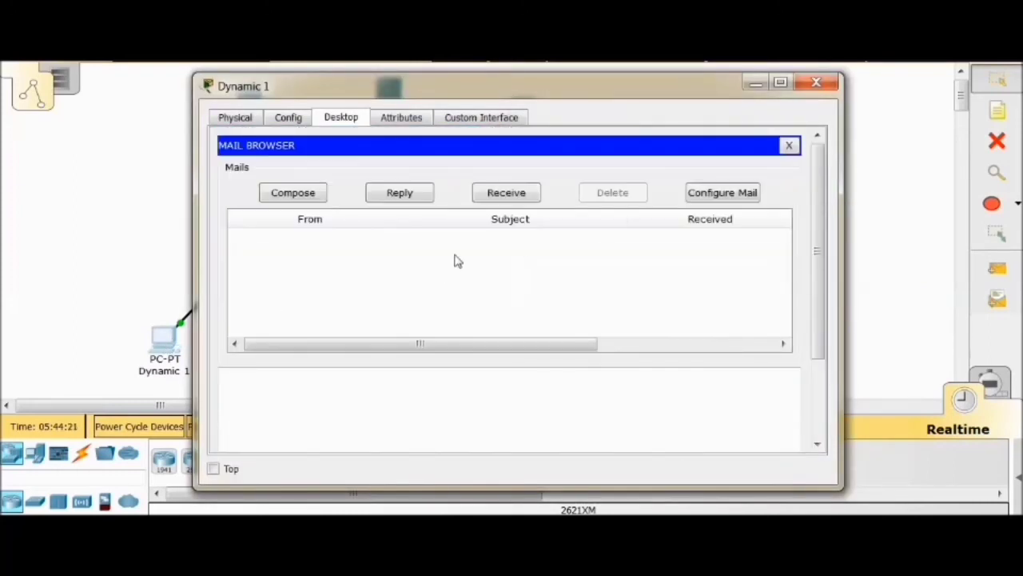
pyautogui.click(294, 193)
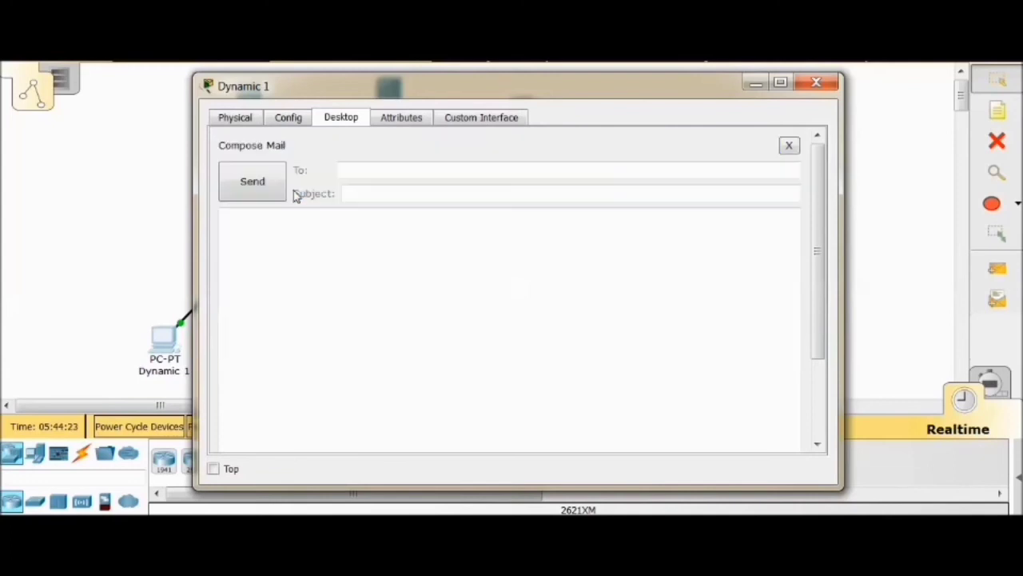
pyautogui.click(365, 168)
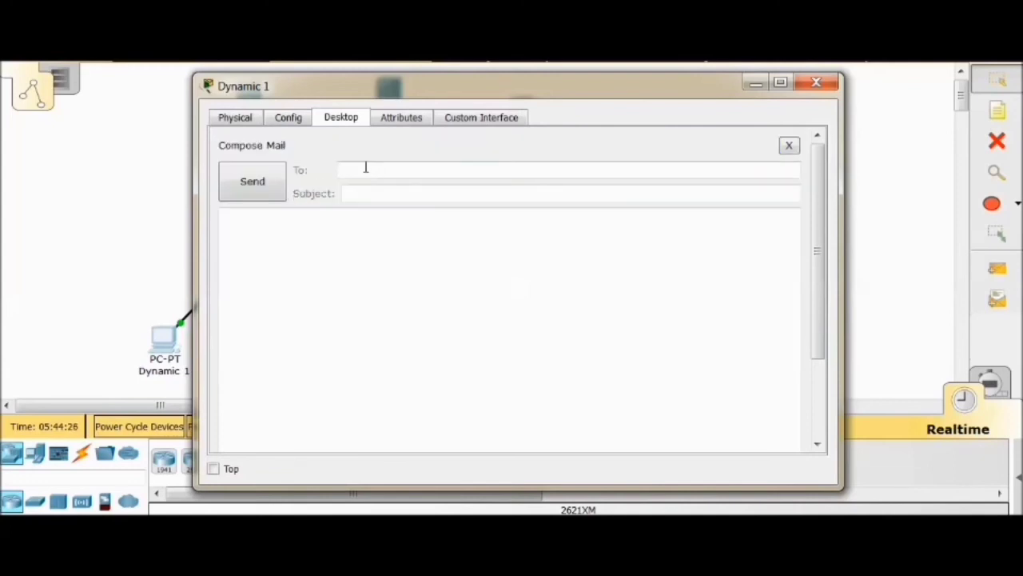
pyautogui.write('user2@mail.amaes.edu')
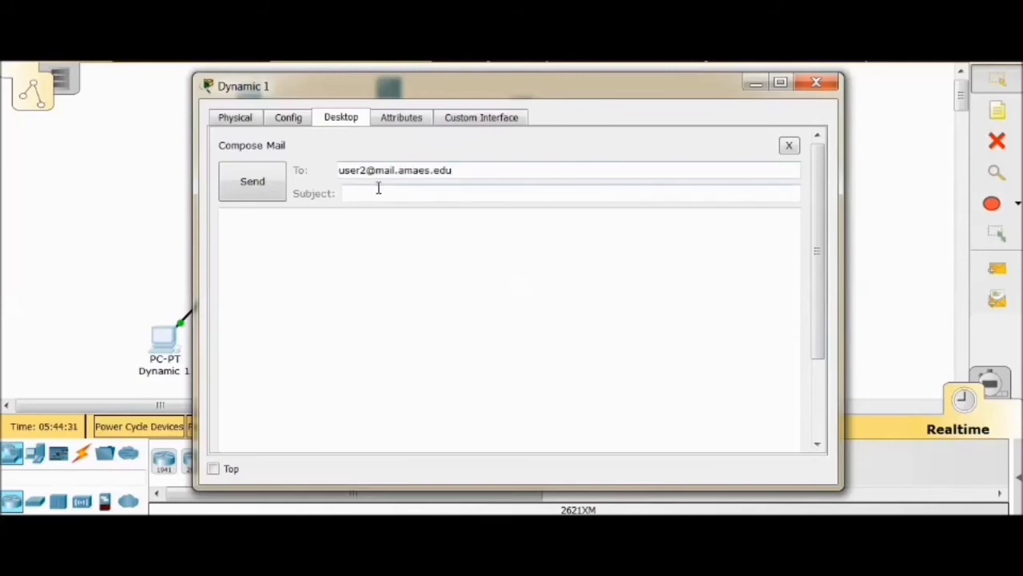
# Give the mail the subject "trial 1" and the message "hello!!", and send it from Dynamic 1
pyautogui.click(386, 195)
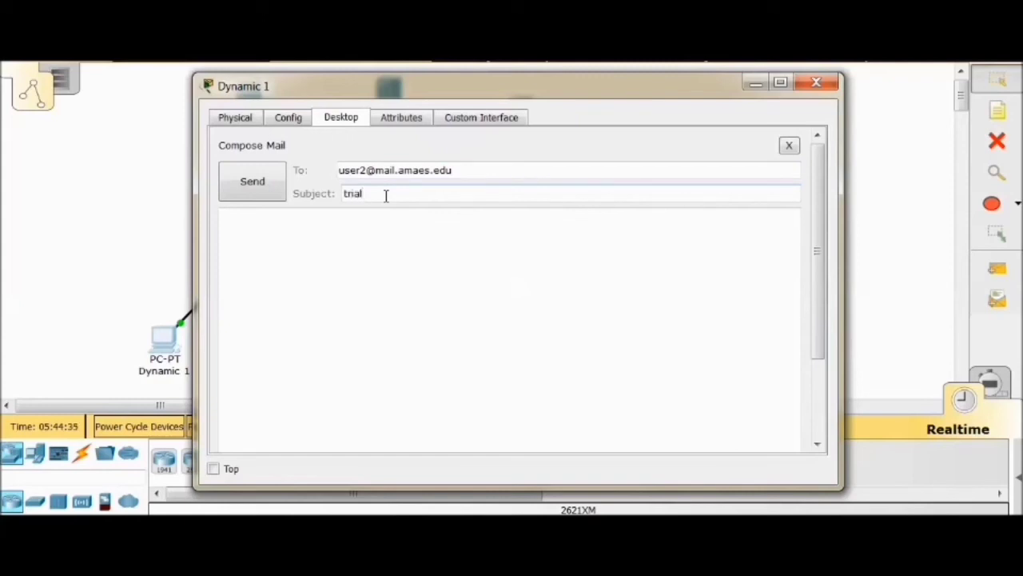
pyautogui.click(337, 221)
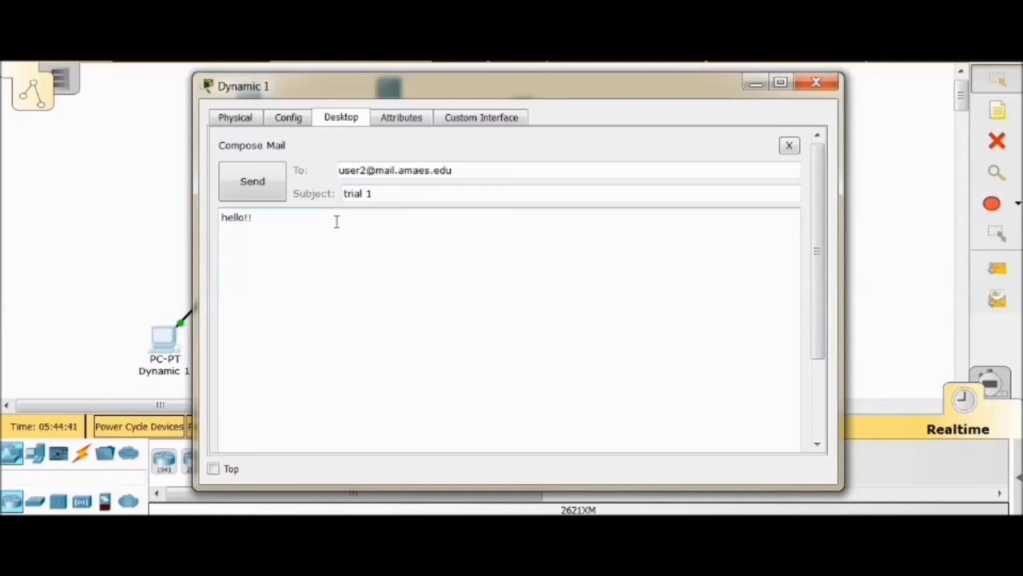
pyautogui.click(260, 186)
pyautogui.moveTo(822, 193); pyautogui.dragTo(823, 344)
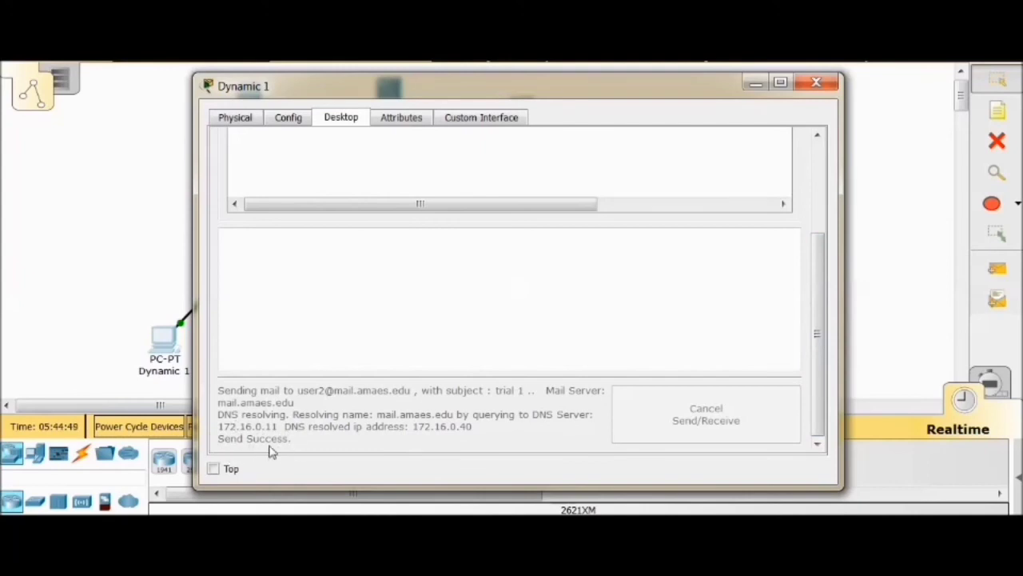
pyautogui.click(830, 84)
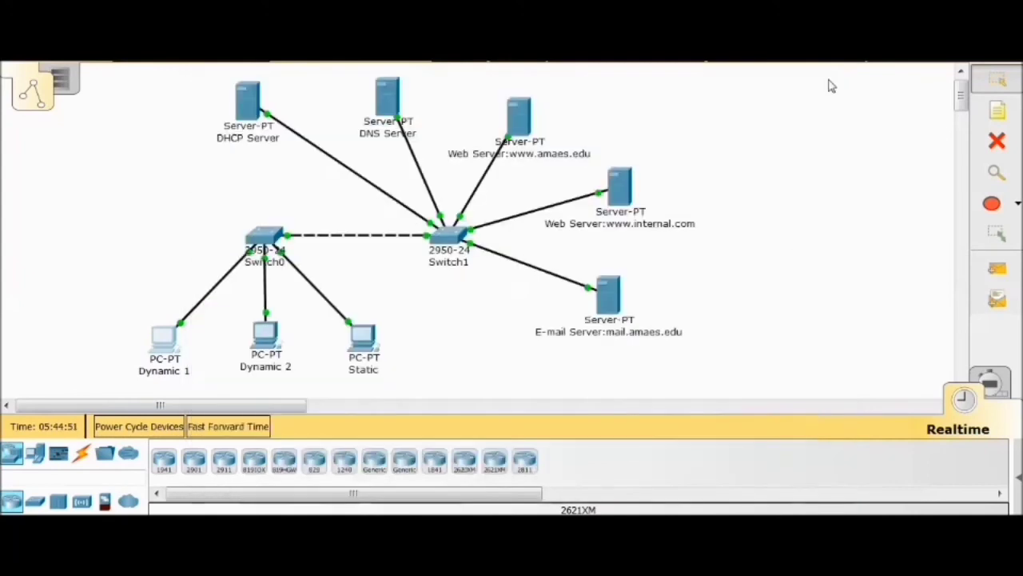
# Receive mail on the Dynamic 2 PC and read the "trial 1" message
pyautogui.click(272, 341)
pyautogui.scroll(-3, 365, 317)
pyautogui.click(282, 298)
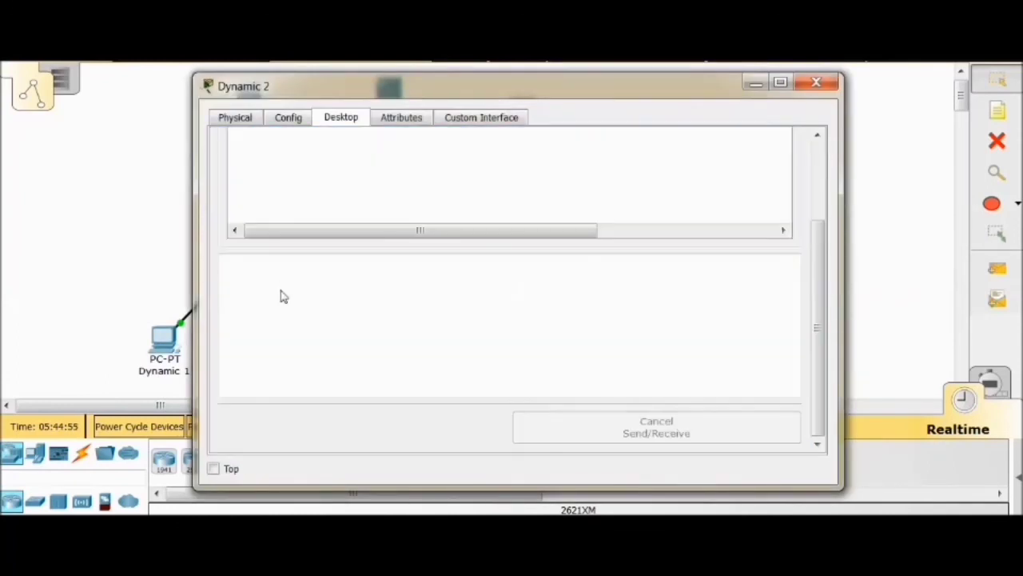
pyautogui.click(496, 199)
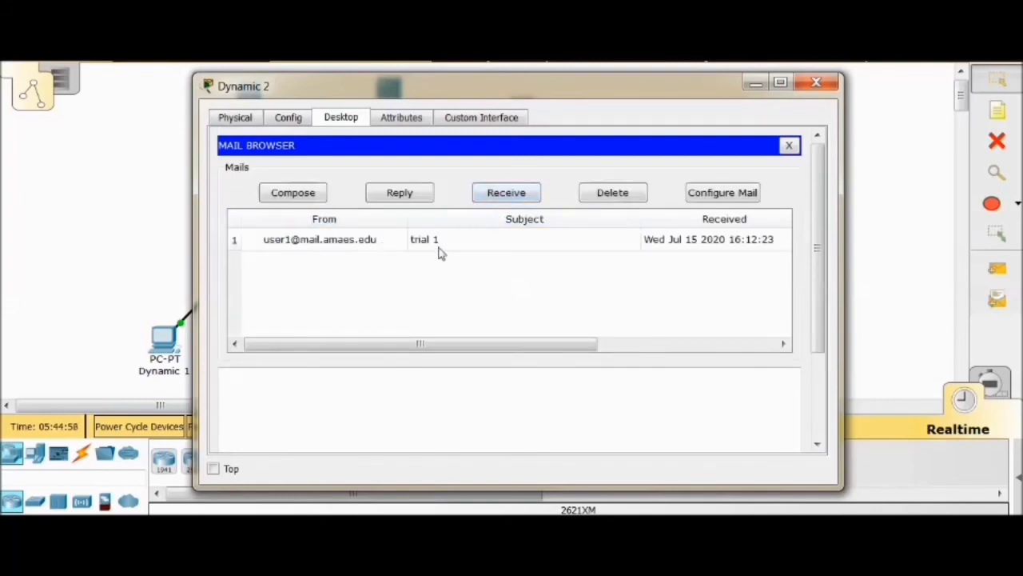
pyautogui.click(336, 240)
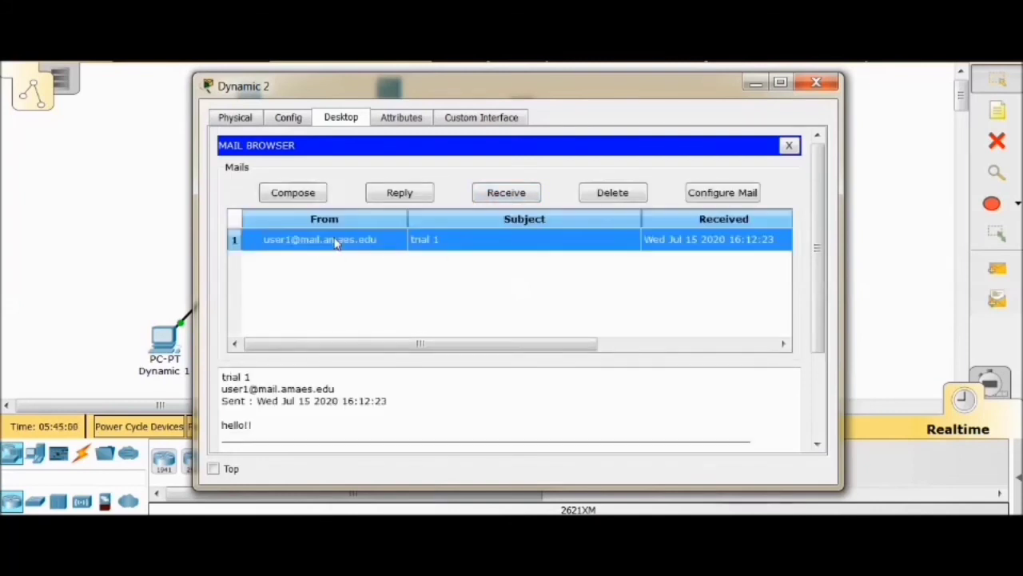
pyautogui.scroll(-3, 334, 240)
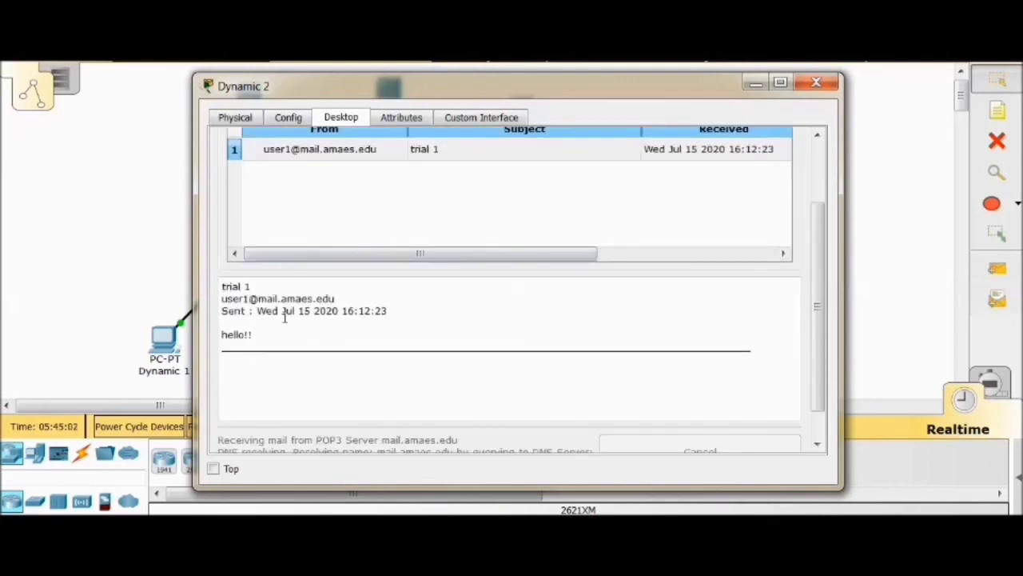
pyautogui.scroll(3, 717, 324)
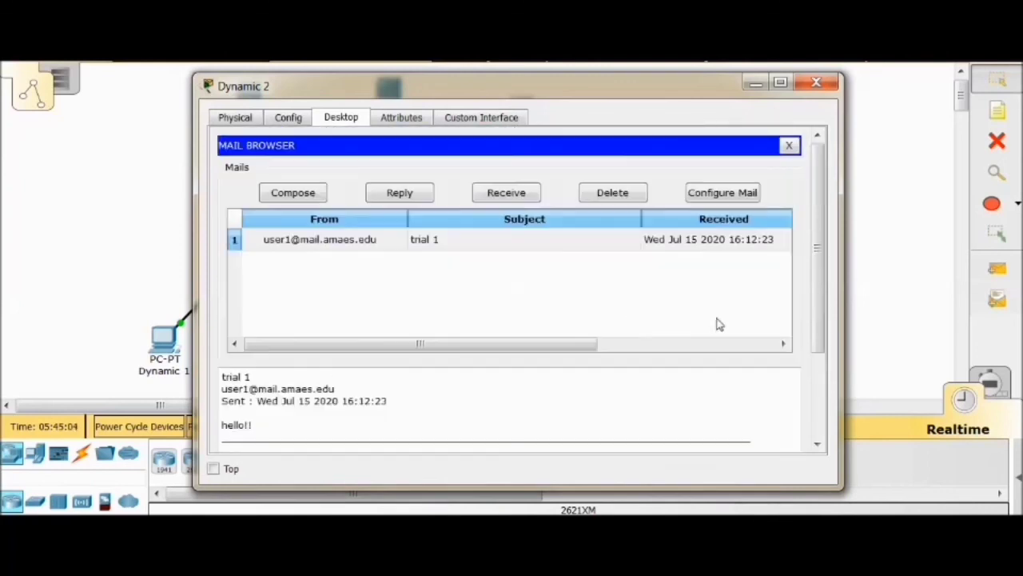
# Start a new mail on the Dynamic 2 PC, addressed to user3's e-mail account on the mail server
pyautogui.click(790, 146)
pyautogui.click(276, 439)
pyautogui.click(293, 194)
pyautogui.click(392, 170)
pyautogui.write('user3@mail.amaesed')
pyautogui.press('BackSpace')
pyautogui.press('BackSpace')
pyautogui.write('.edu')
# Give the mail the subject "trial 2" and the message "good morning!!", send it from Dynamic 2 and check the sending status
pyautogui.click(393, 195)
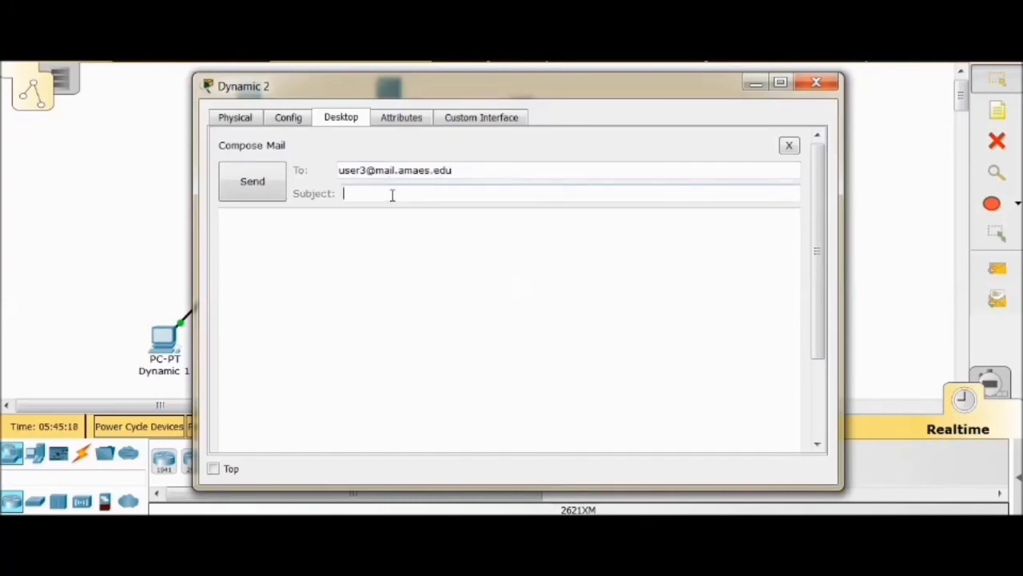
pyautogui.write('trial 2')
pyautogui.click(339, 221)
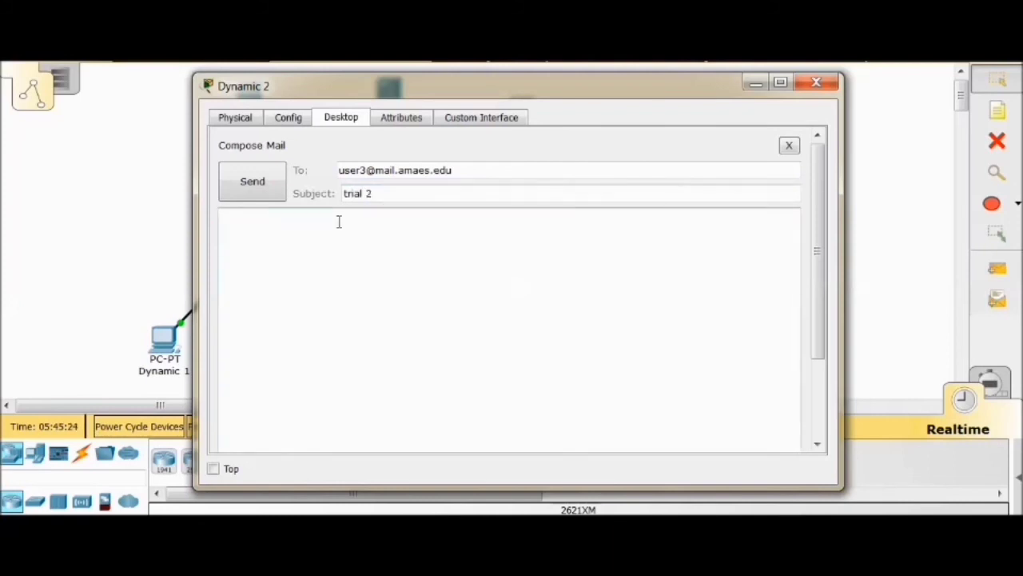
pyautogui.write('good morning!!')
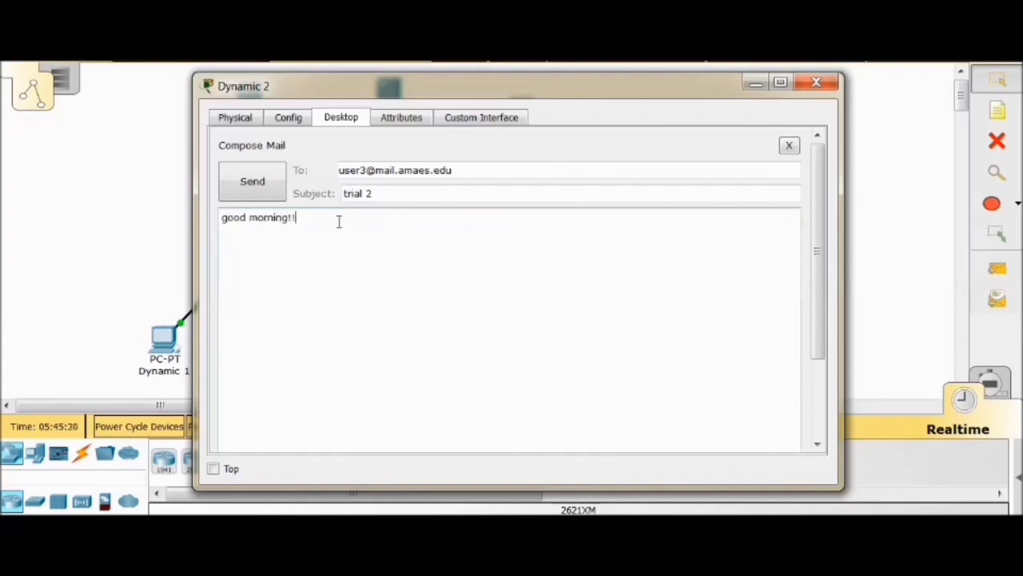
pyautogui.click(258, 173)
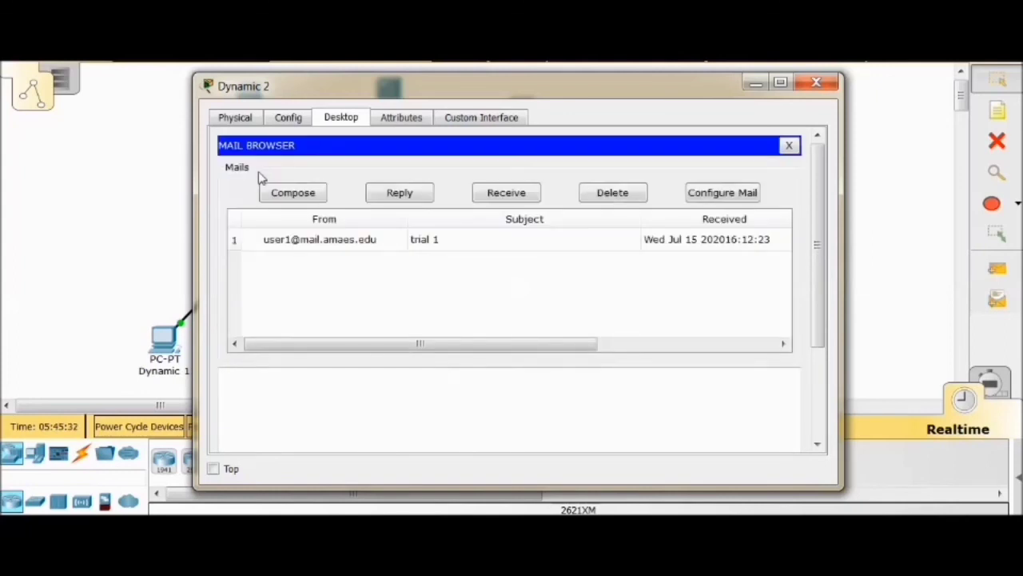
pyautogui.moveTo(817, 192); pyautogui.dragTo(814, 303)
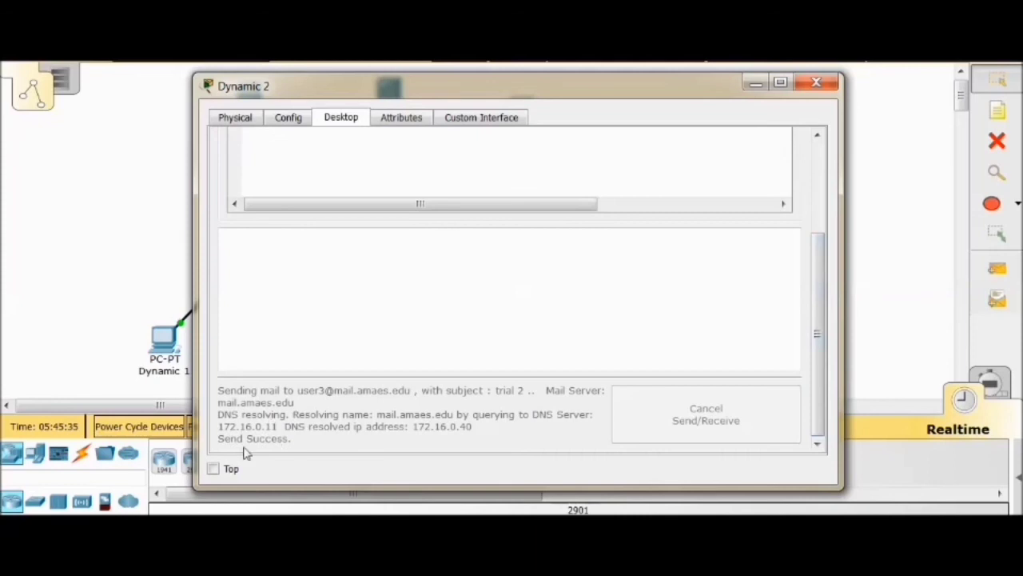
pyautogui.scroll(3, 670, 388)
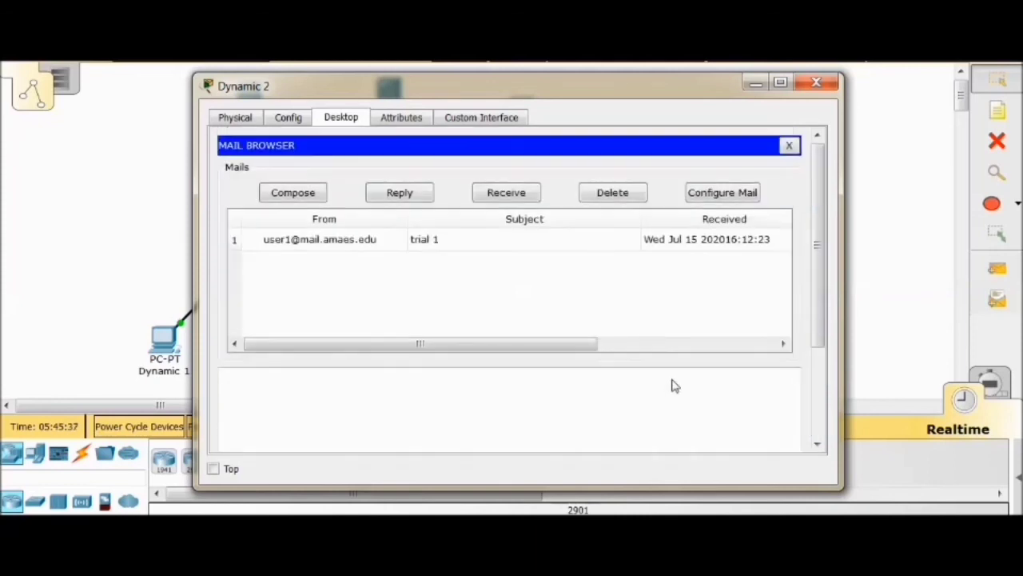
# Close the Dynamic 2 PC, receive mail on the Static PC and read the "trial 2" message
pyautogui.click(790, 147)
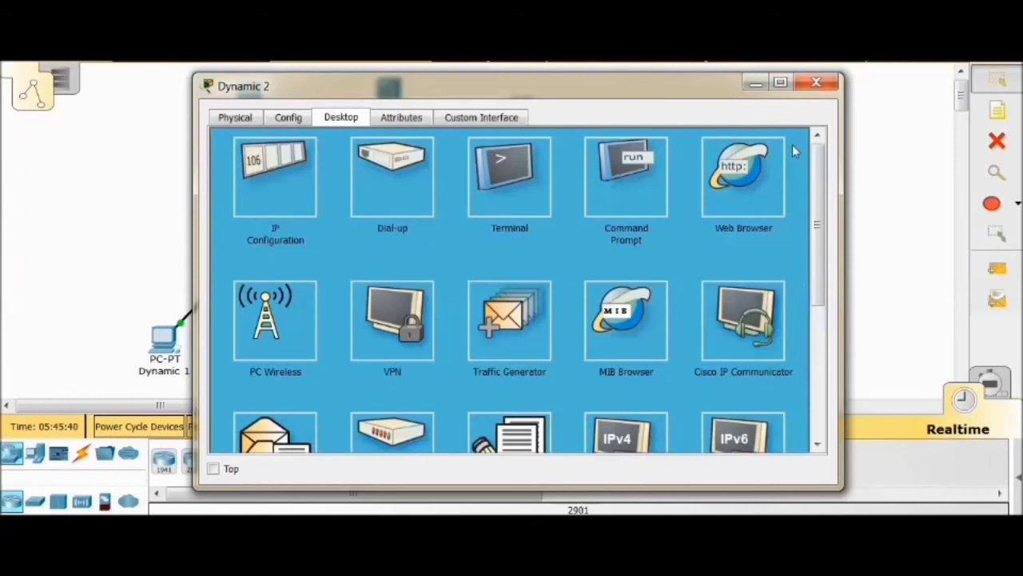
pyautogui.click(816, 82)
pyautogui.click(366, 344)
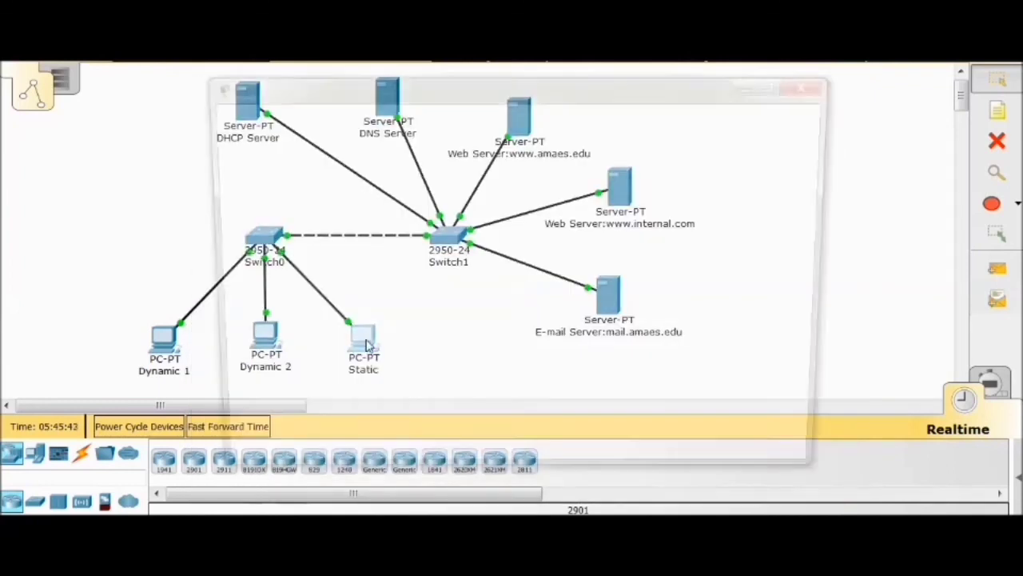
pyautogui.scroll(-3, 367, 336)
pyautogui.click(276, 352)
pyautogui.scroll(3, 502, 293)
pyautogui.click(504, 200)
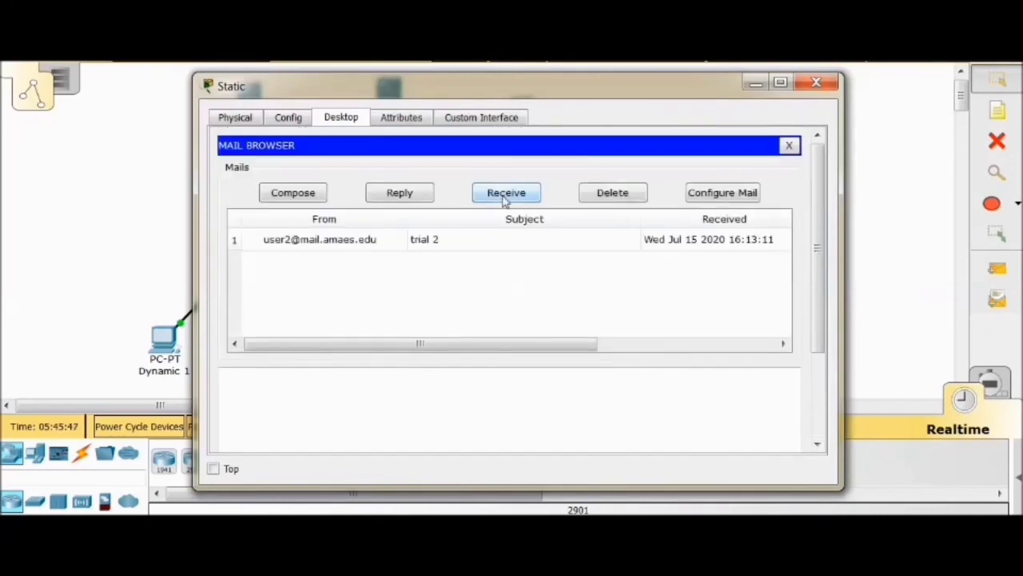
pyautogui.click(334, 243)
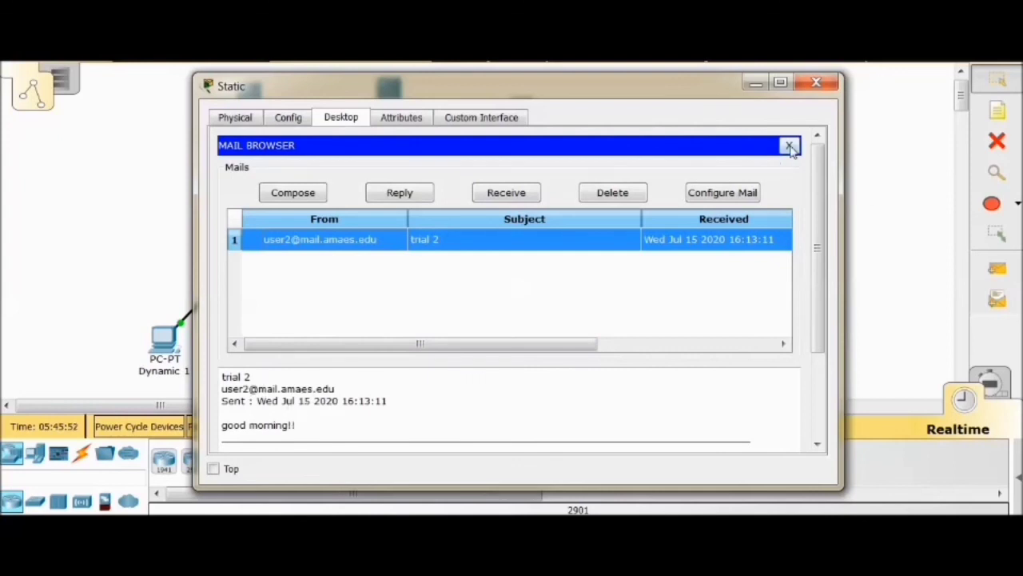
# Start a new mail on the Static PC, addressed to user1's e-mail account on the mail server
pyautogui.click(312, 197)
pyautogui.click(368, 166)
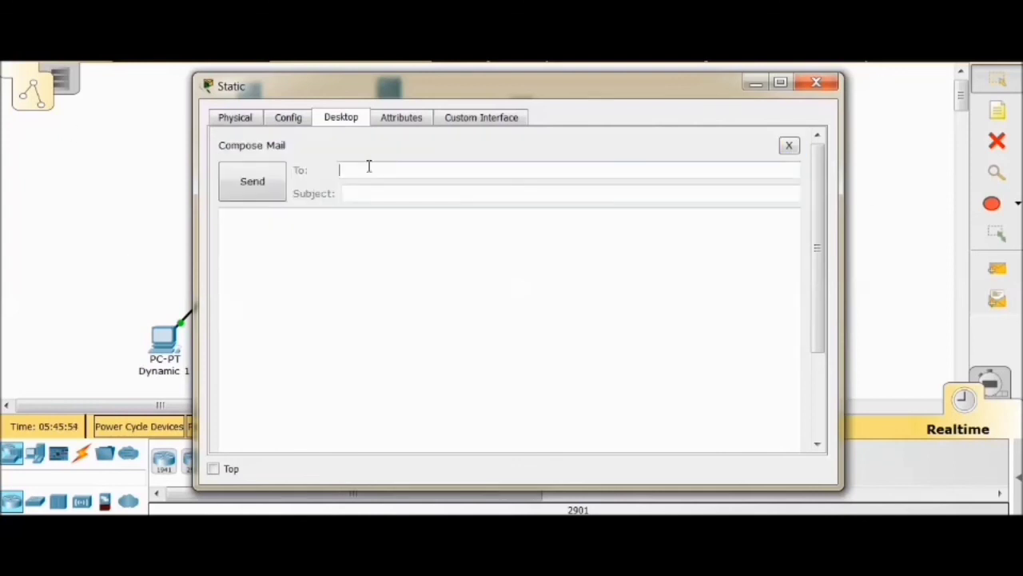
pyautogui.write('user1@mail.amaes.edu')
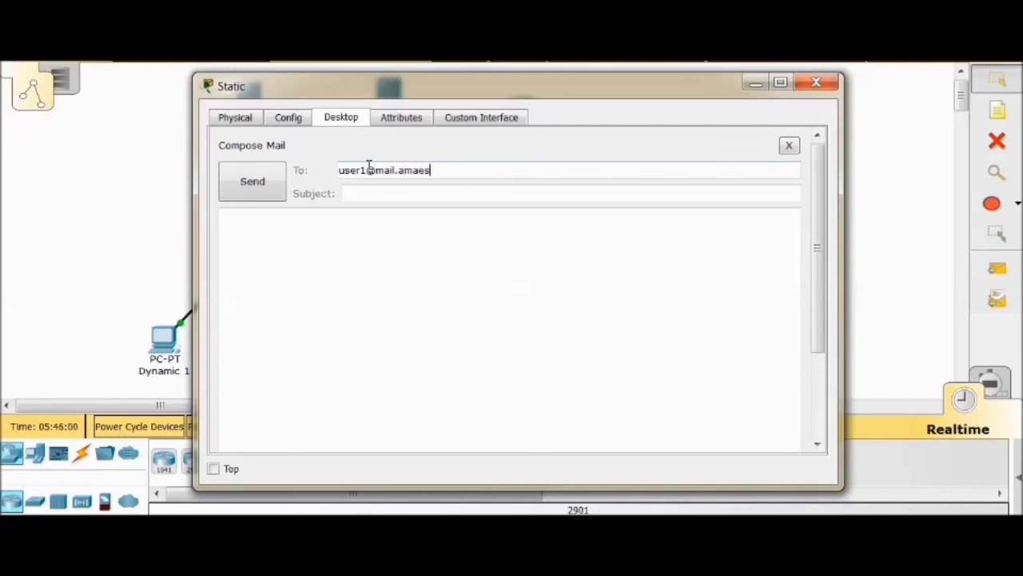
# Give the mail the subject "trial 3" and the message "annyeonghasaeyo!!!!", and send it from the Static PC
pyautogui.click(385, 193)
pyautogui.write('trial 3')
pyautogui.click(348, 214)
pyautogui.write('anny')
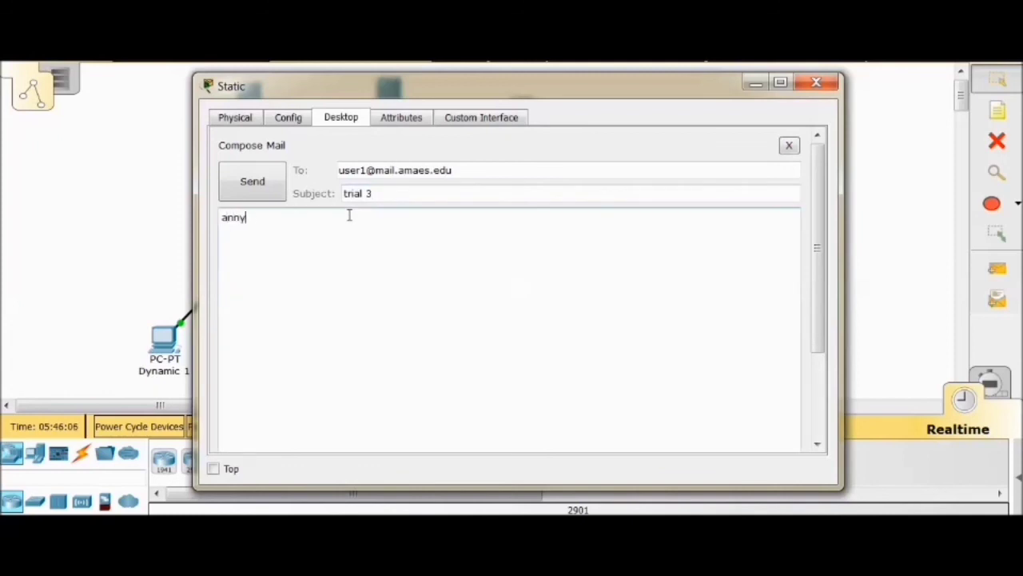
pyautogui.write('eonghhasaeyo!!!!')
pyautogui.click(223, 198)
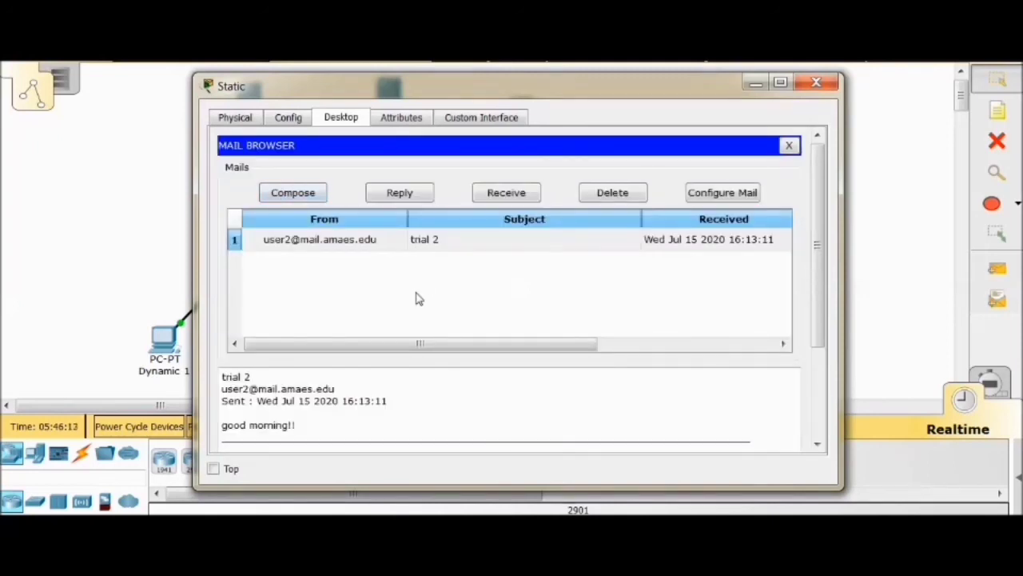
# Check the sending status of the "trial 3" mail and close the Static PC's mail browser and window
pyautogui.scroll(-2, 416, 299)
pyautogui.scroll(-1, 416, 298)
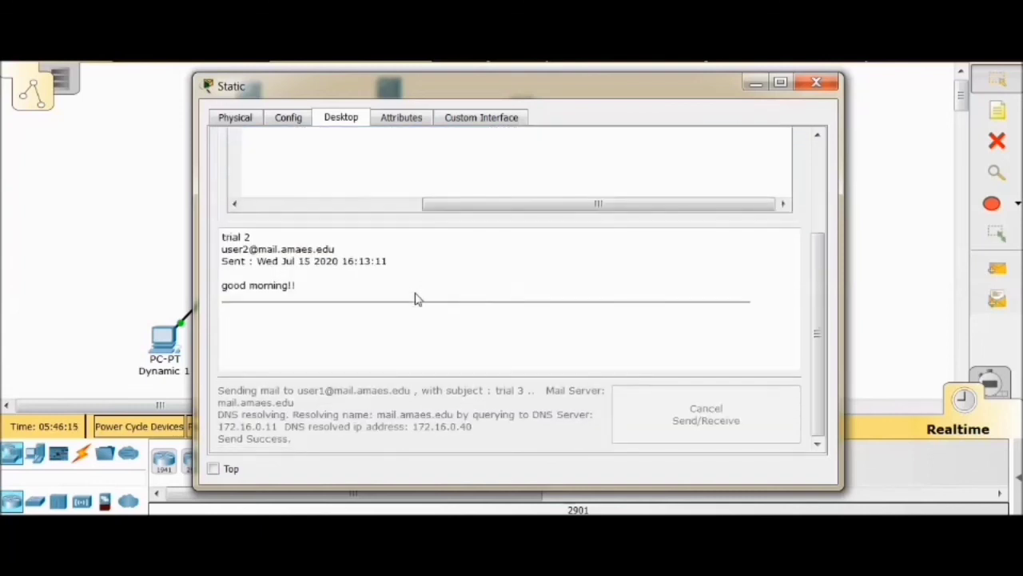
pyautogui.scroll(3, 272, 431)
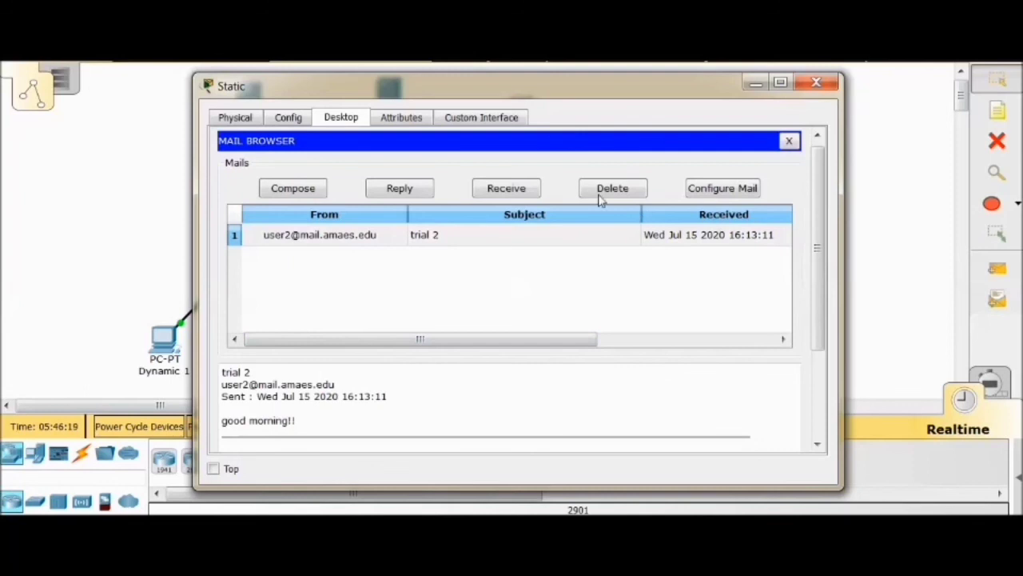
pyautogui.click(789, 141)
pyautogui.click(822, 90)
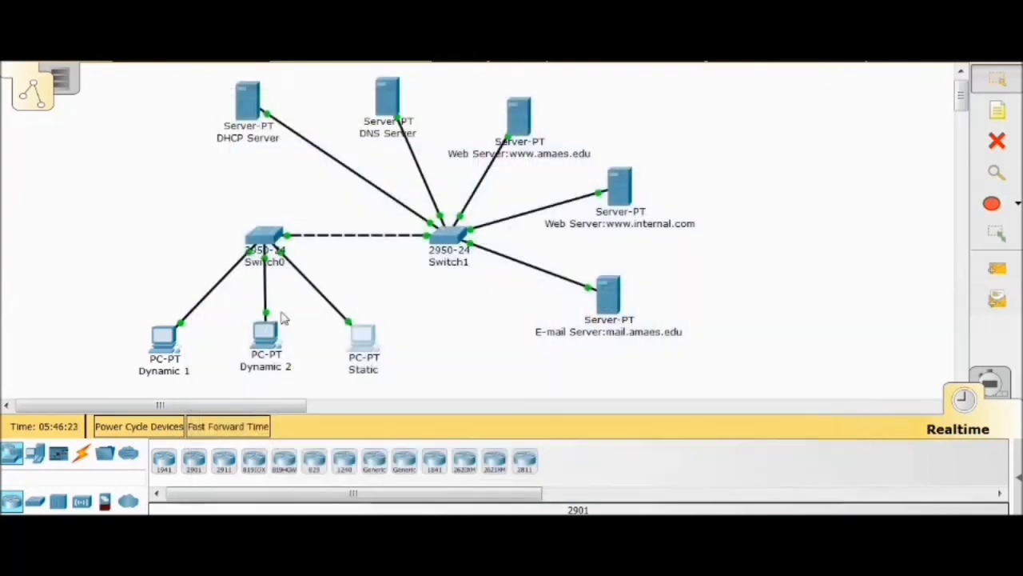
# Receive mail on the Dynamic 1 PC and open the "trial 3" message
pyautogui.click(163, 340)
pyautogui.scroll(-2, 267, 394)
pyautogui.click(267, 391)
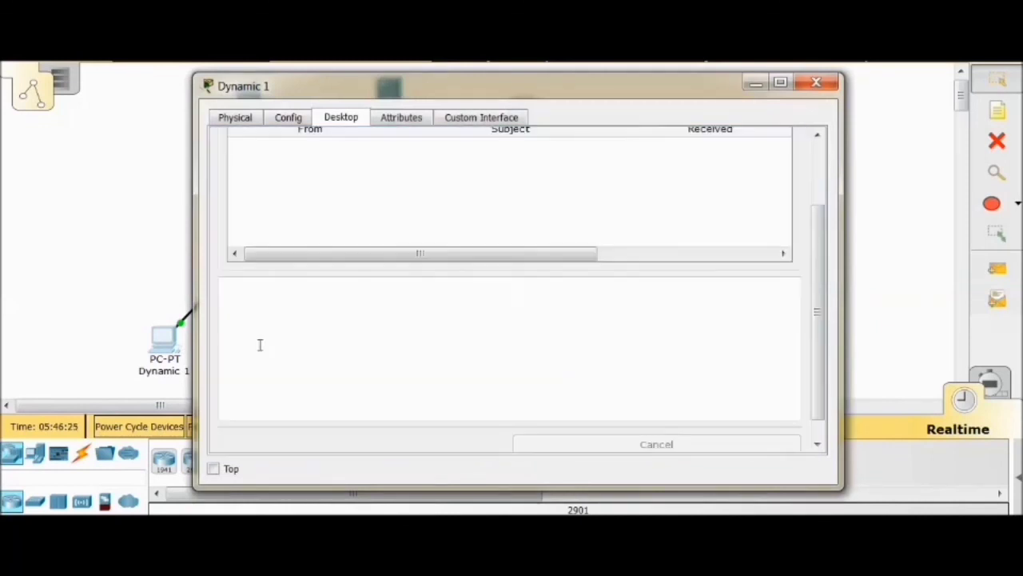
pyautogui.scroll(3, 320, 304)
pyautogui.click(486, 199)
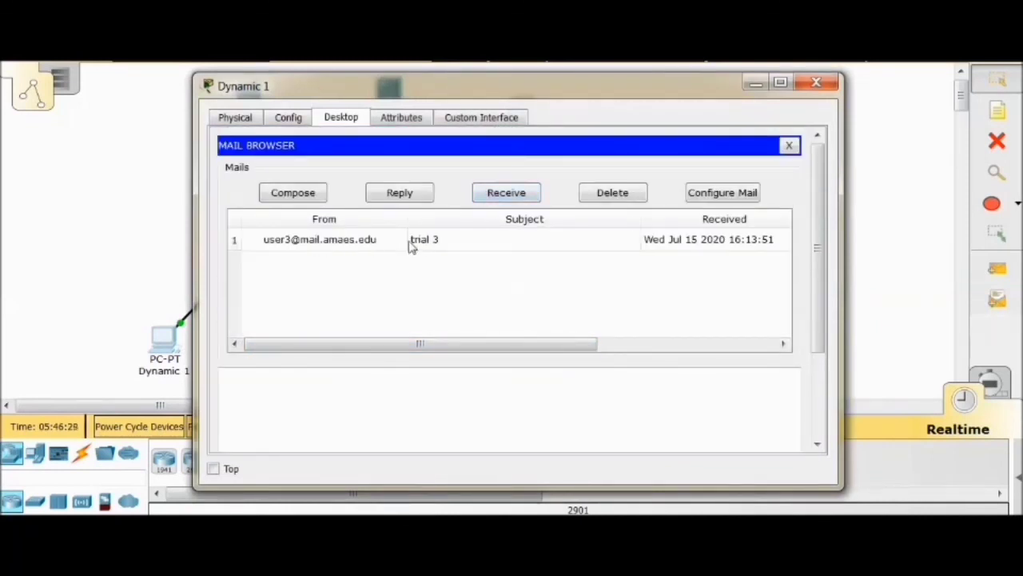
pyautogui.click(353, 240)
# Read the "trial 3" message, check the receiving status and close the Dynamic 1 window
pyautogui.scroll(-2, 312, 379)
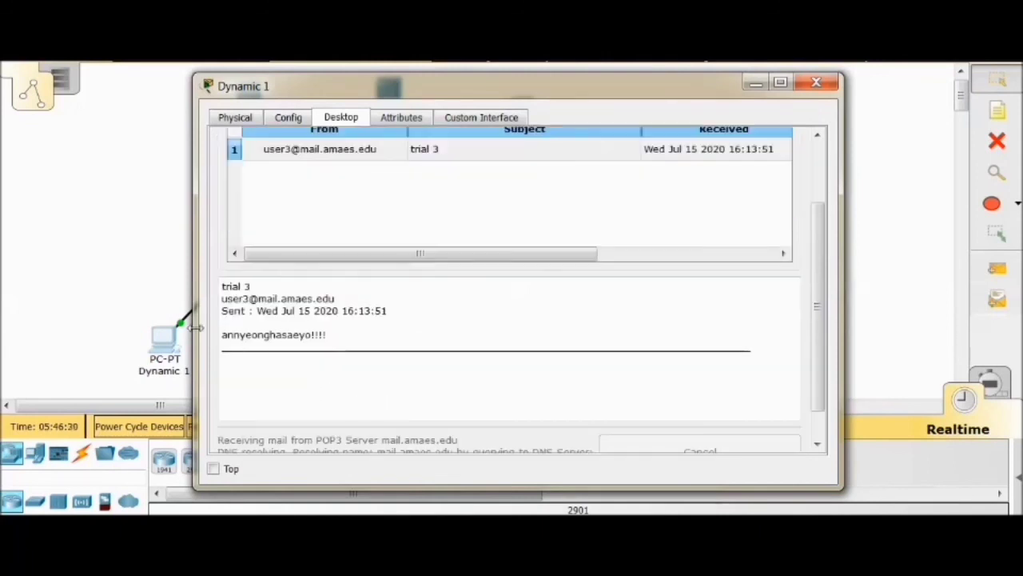
pyautogui.scroll(-1, 328, 351)
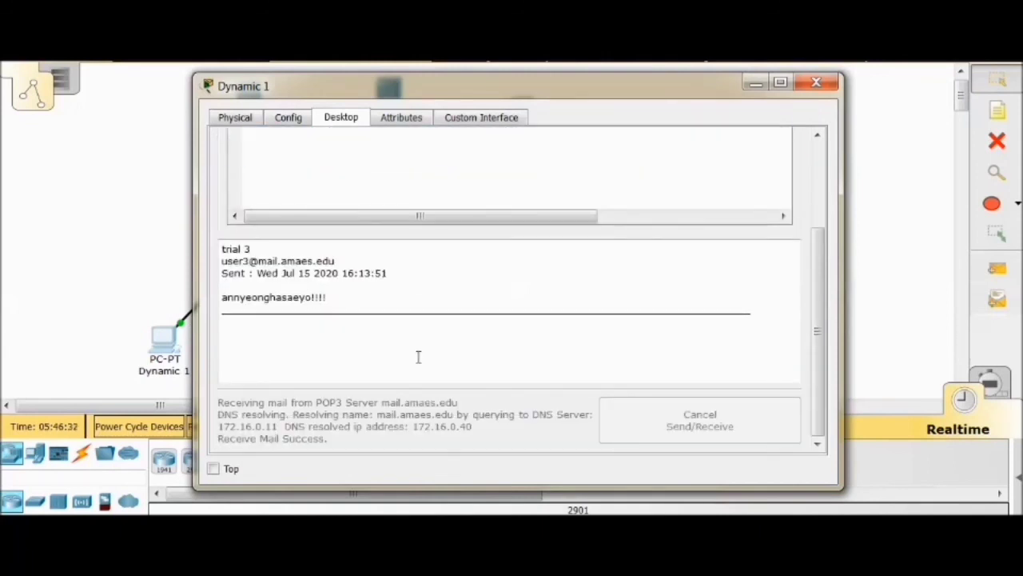
pyautogui.scroll(3, 424, 352)
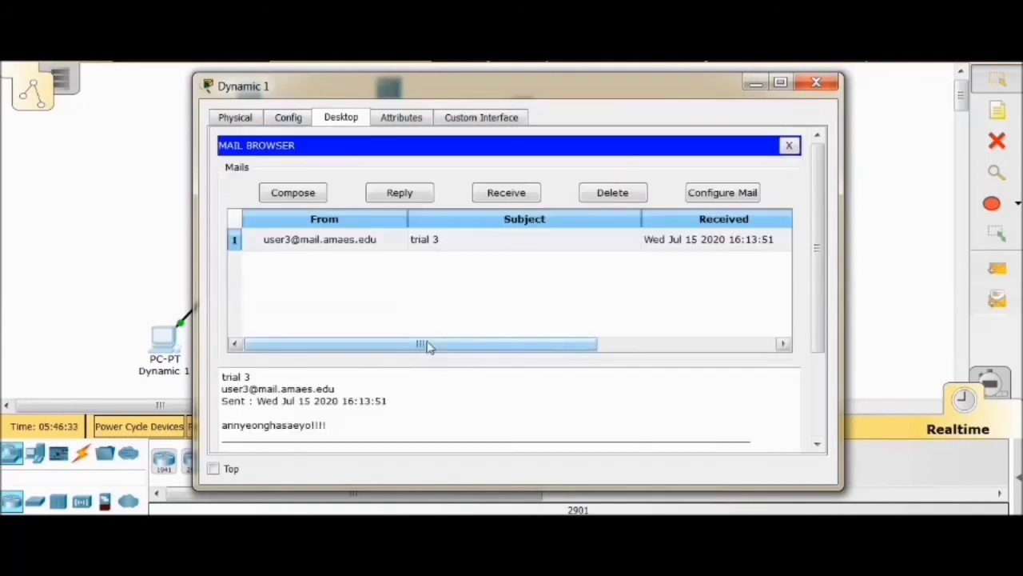
pyautogui.click(815, 84)
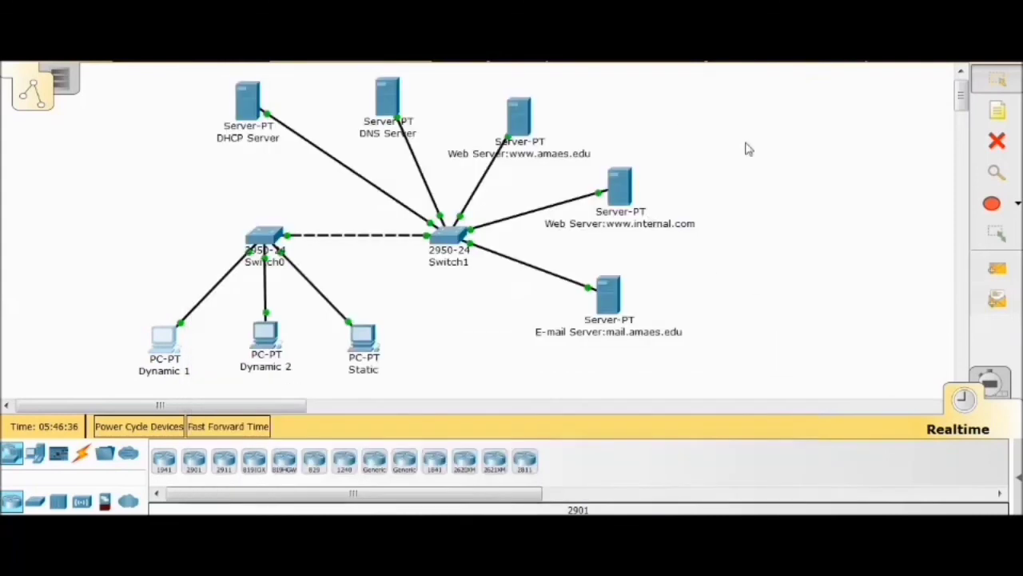